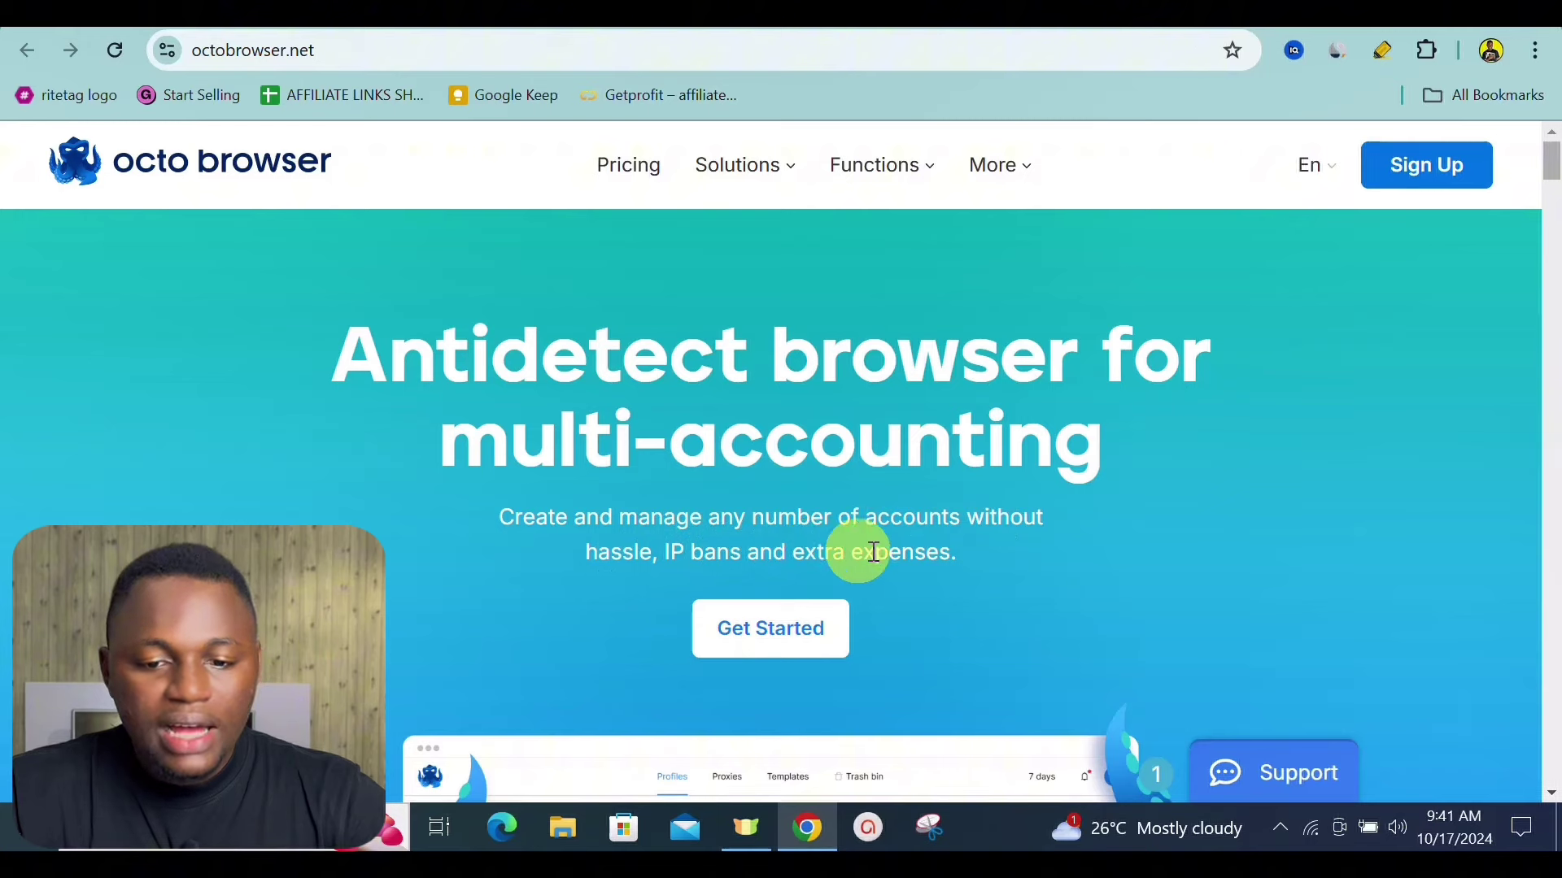
Look through the multi-accounting use cases on the Octo Browser homepage and open the sign-up page
{"action": "left_click_drag", "start_coordinate": [1555, 178], "coordinate": [1552, 216]}
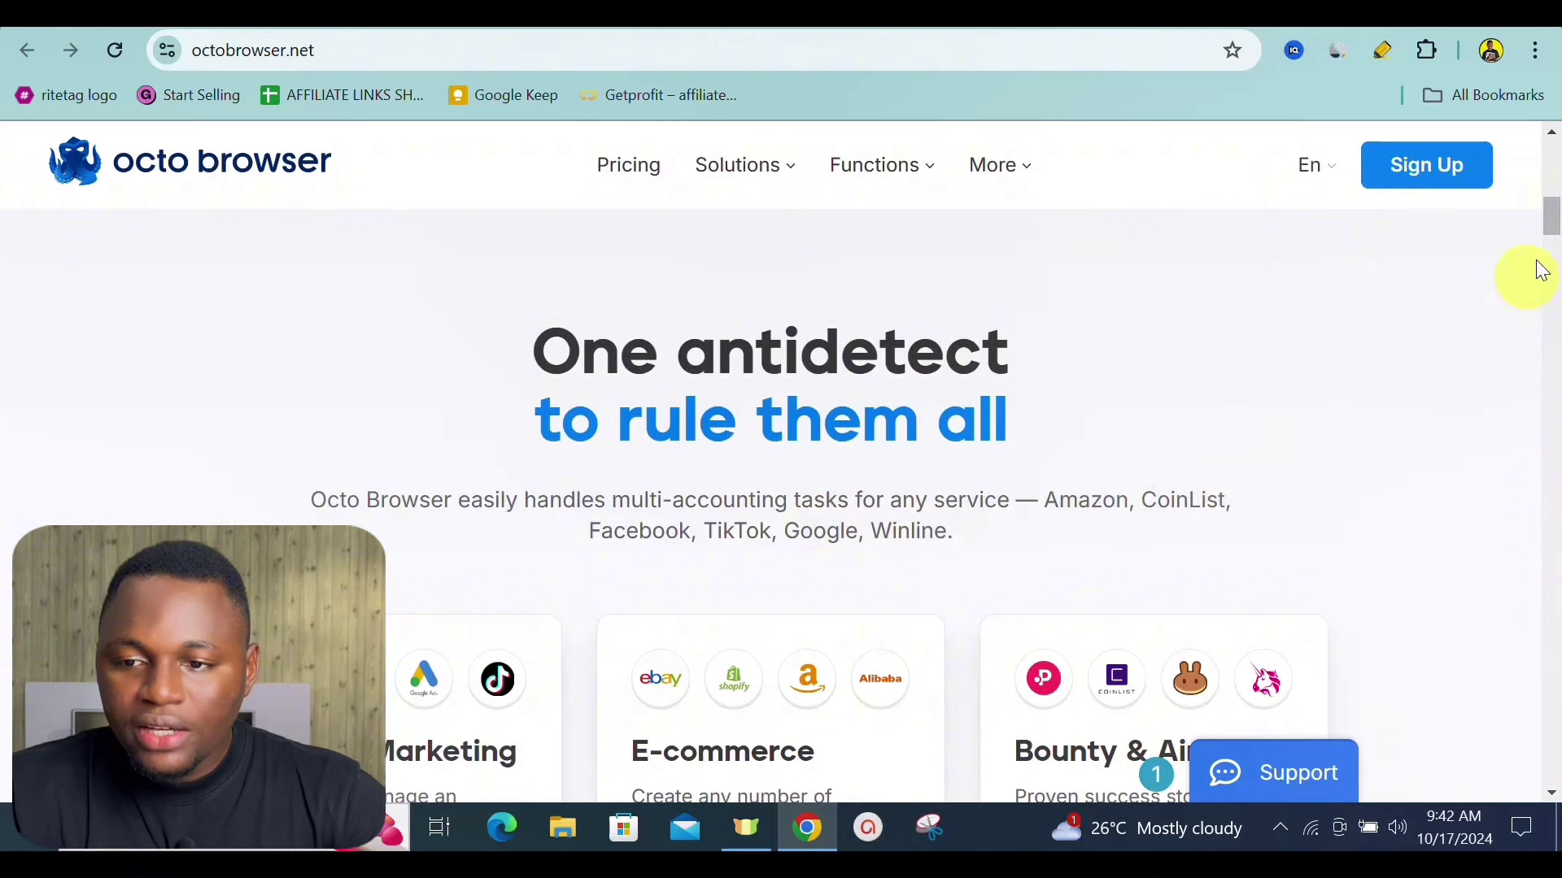
{"action": "left_click_drag", "start_coordinate": [1551, 203], "coordinate": [1551, 231]}
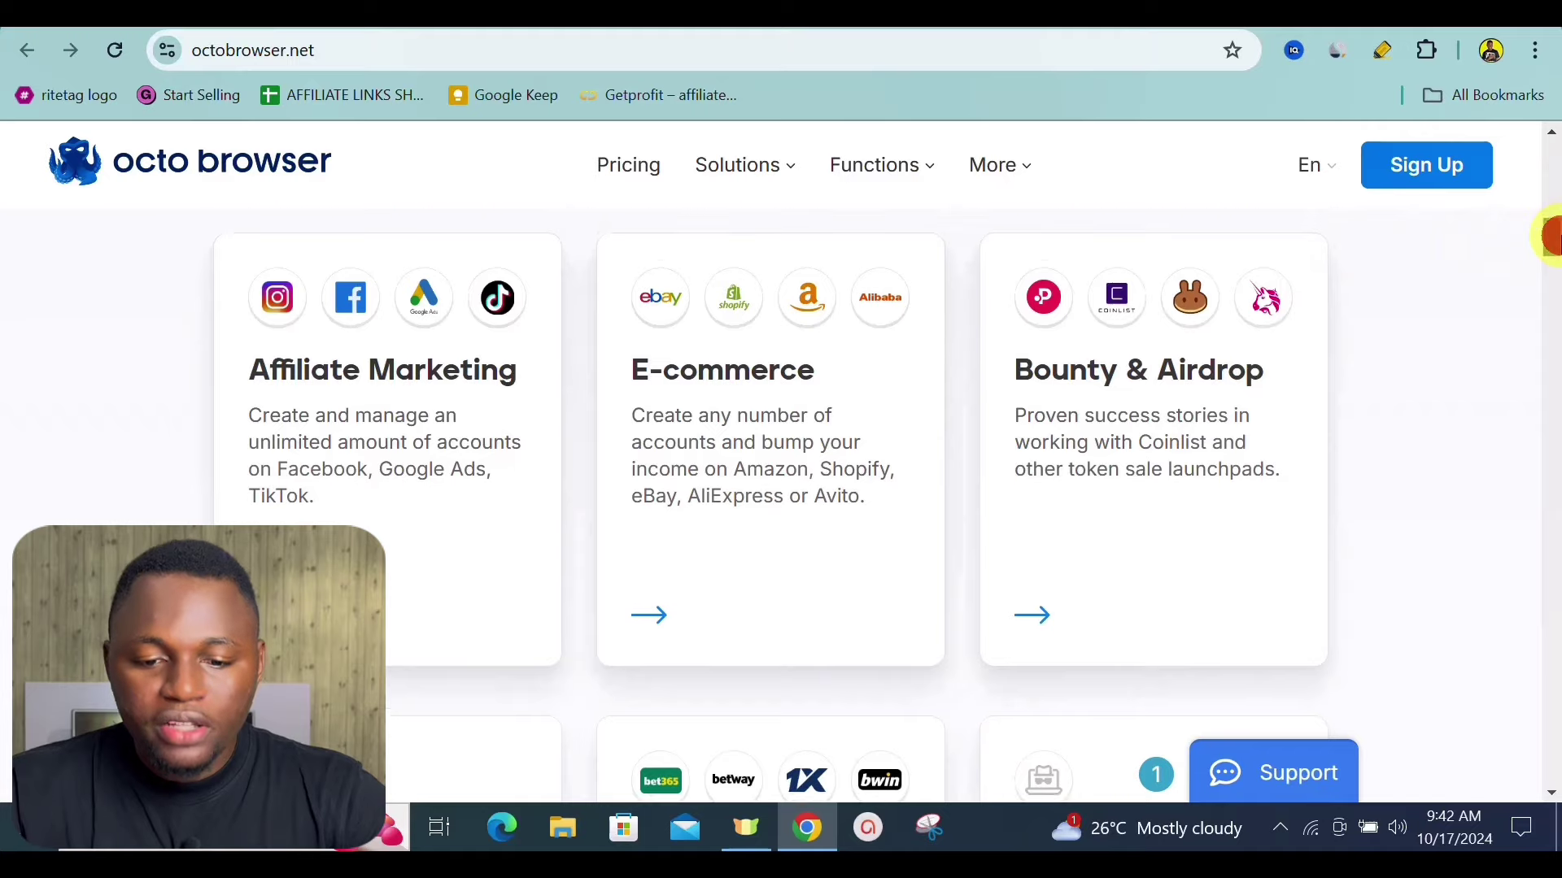
{"action": "scroll", "coordinate": [1550, 237], "scroll_direction": "down", "scroll_amount": 5}
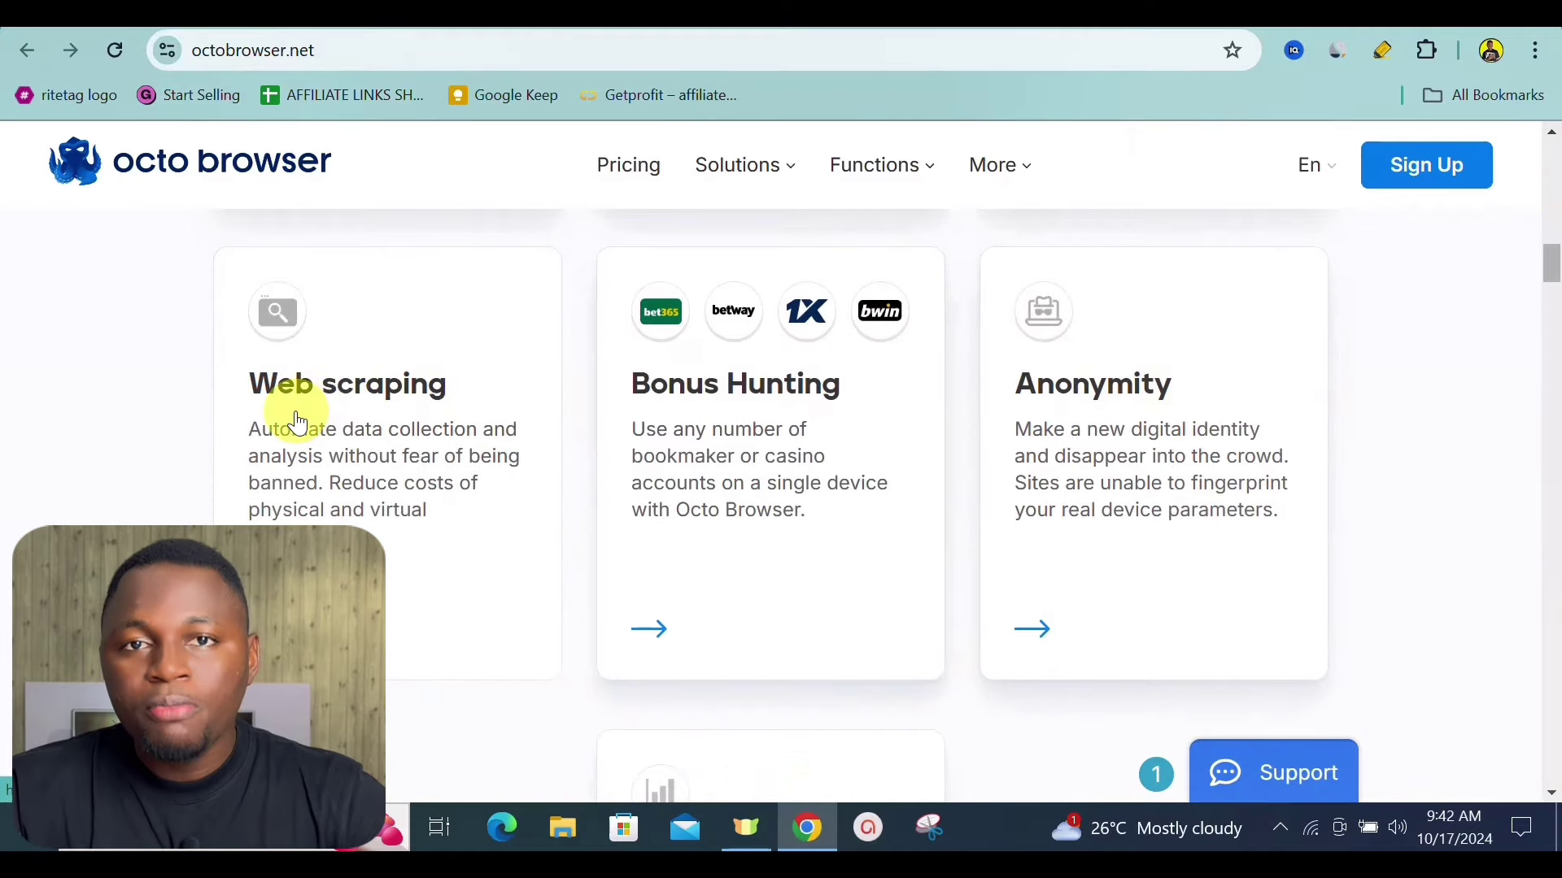
{"action": "left_click_drag", "start_coordinate": [1551, 255], "coordinate": [1552, 150]}
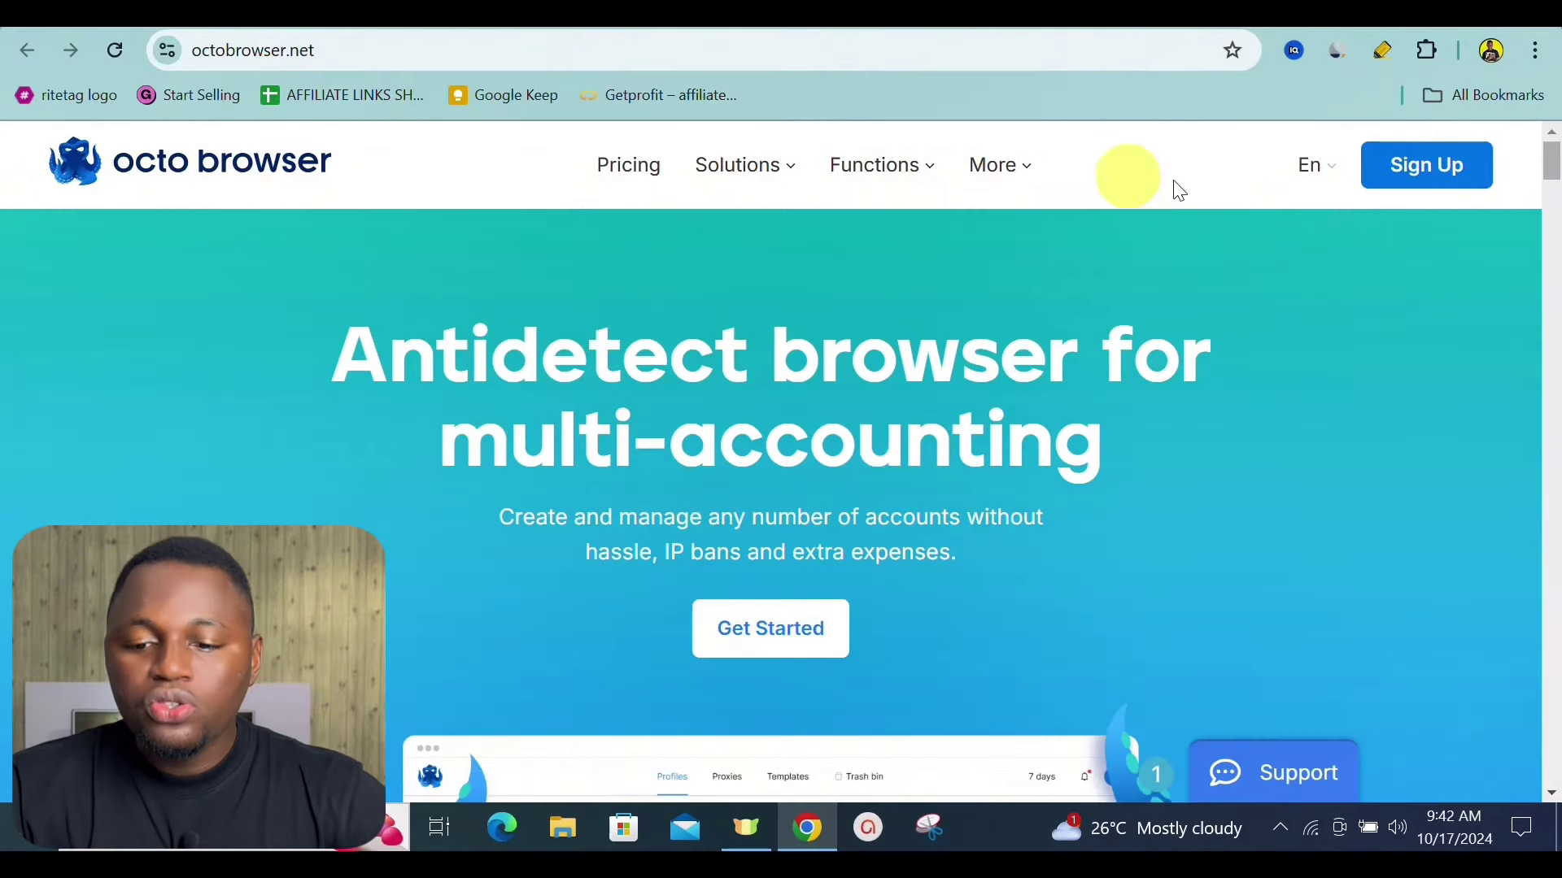
{"action": "left_click", "coordinate": [1438, 189]}
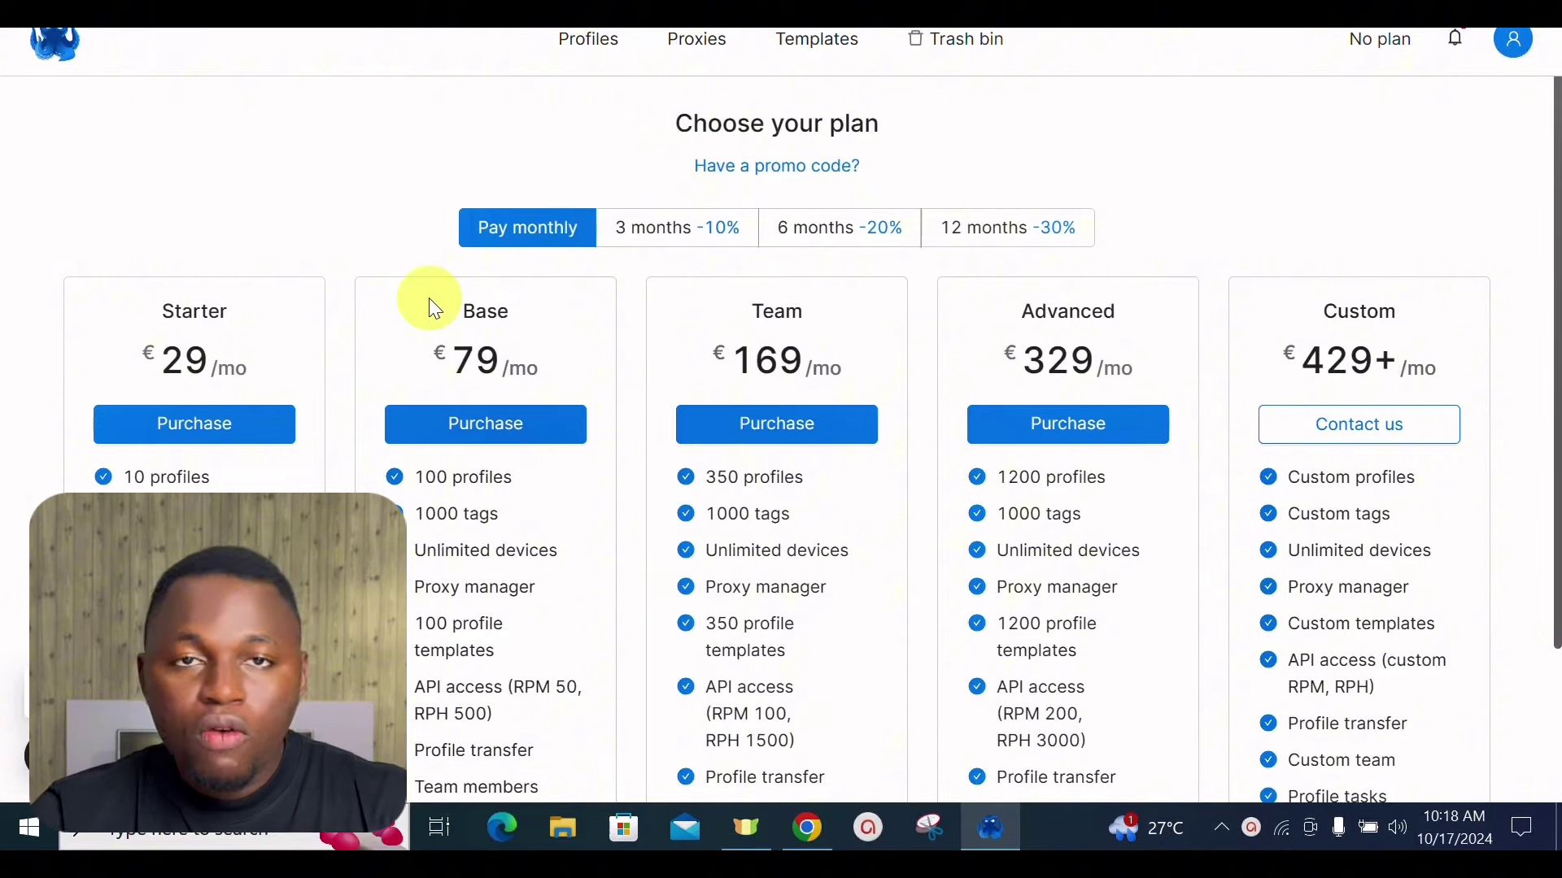
Enter the promo code OCTOLITE for the subscription plan and close the dialog without checking the code
{"action": "left_click", "coordinate": [780, 169]}
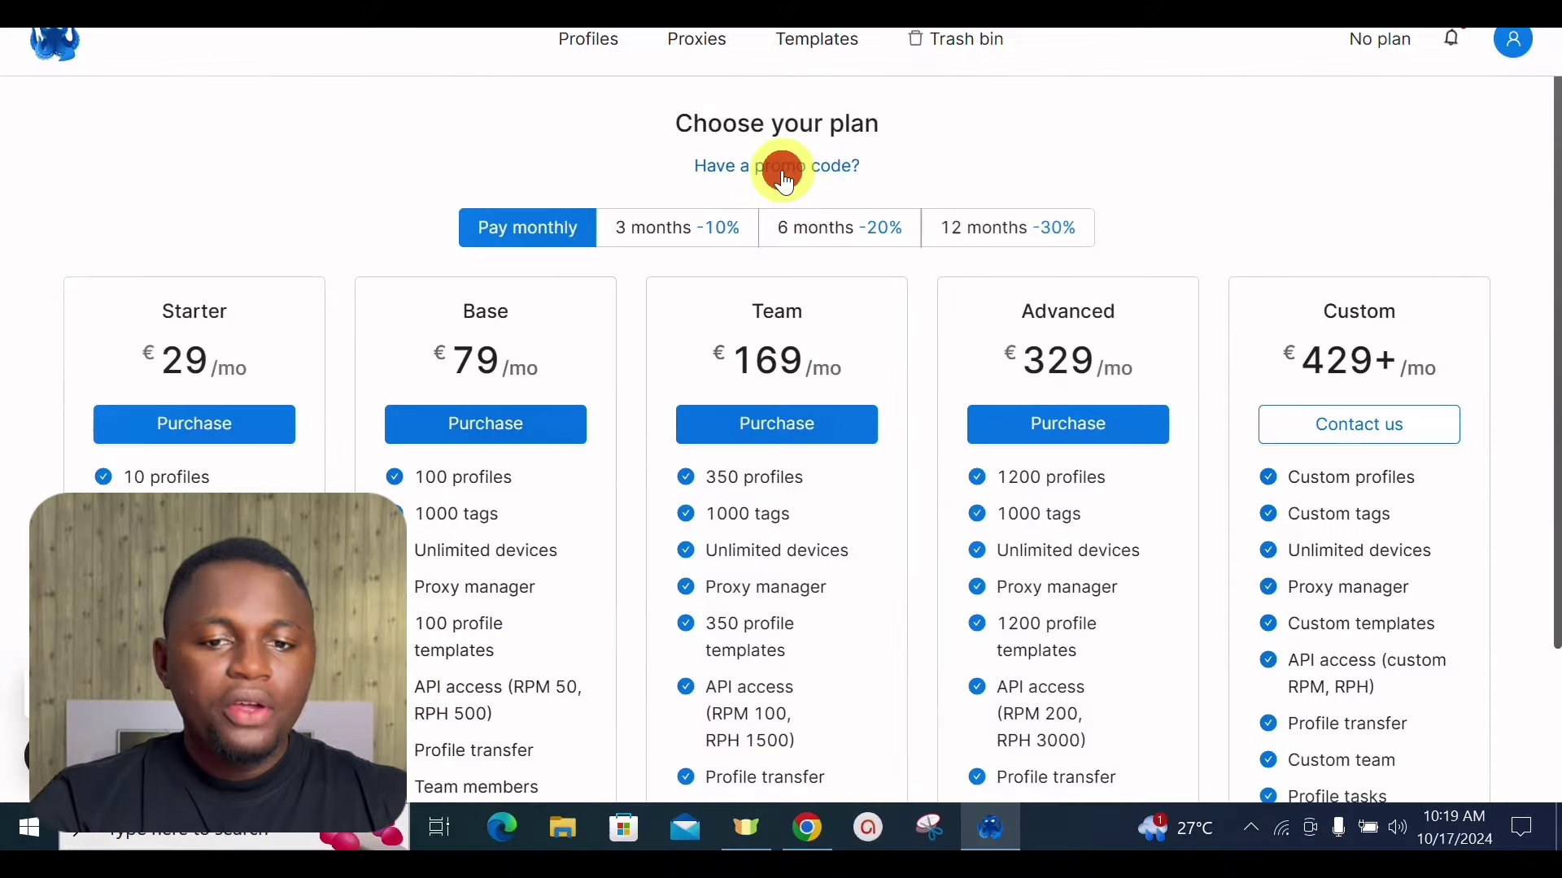
{"action": "left_click", "coordinate": [780, 165]}
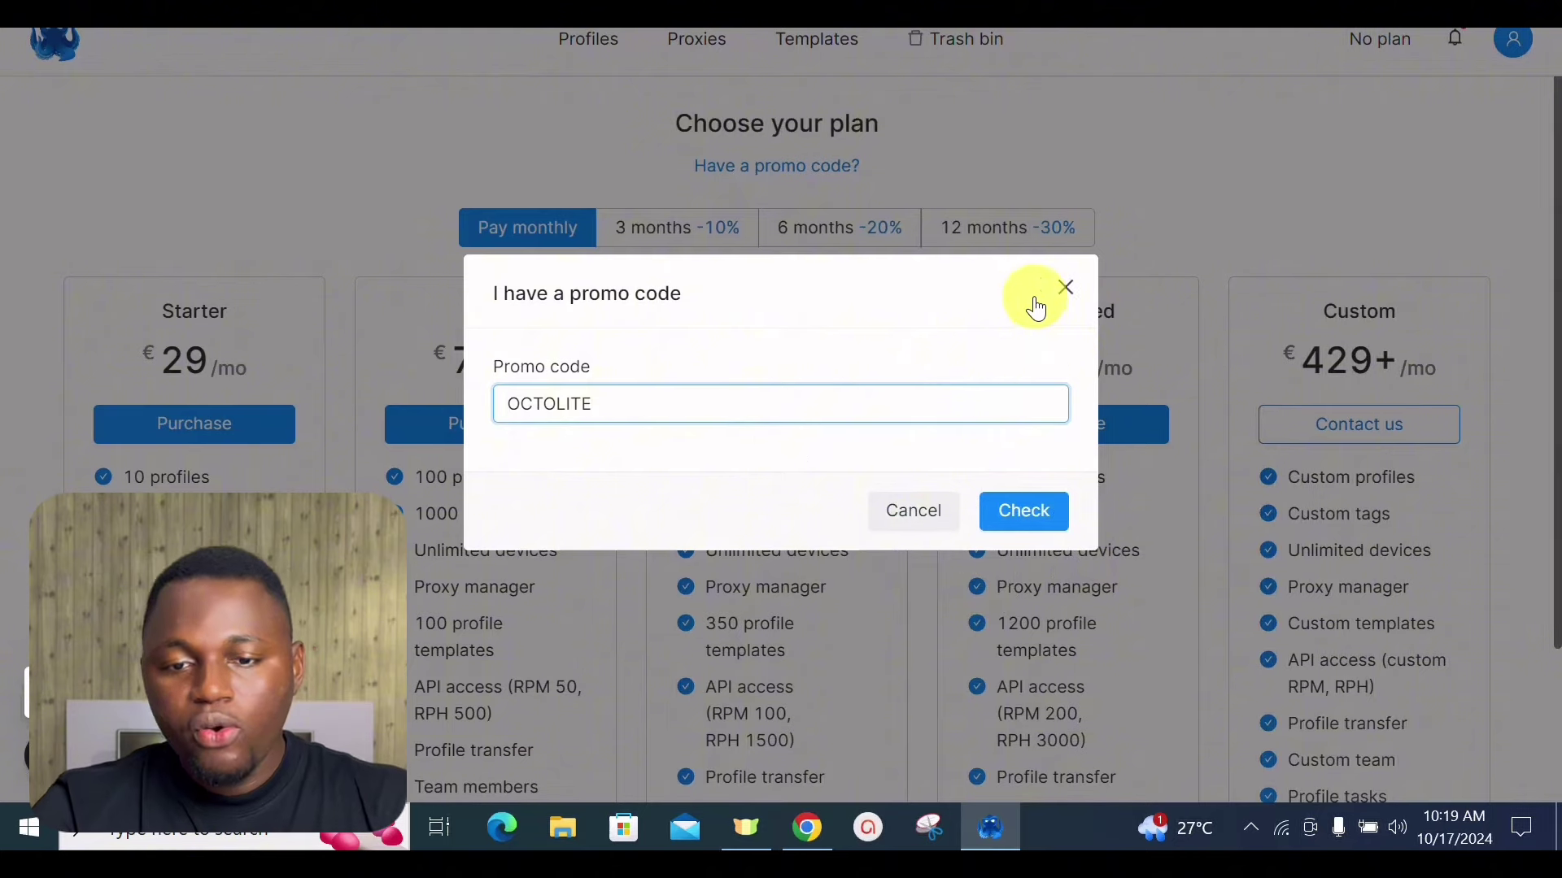
{"action": "left_click", "coordinate": [1065, 288]}
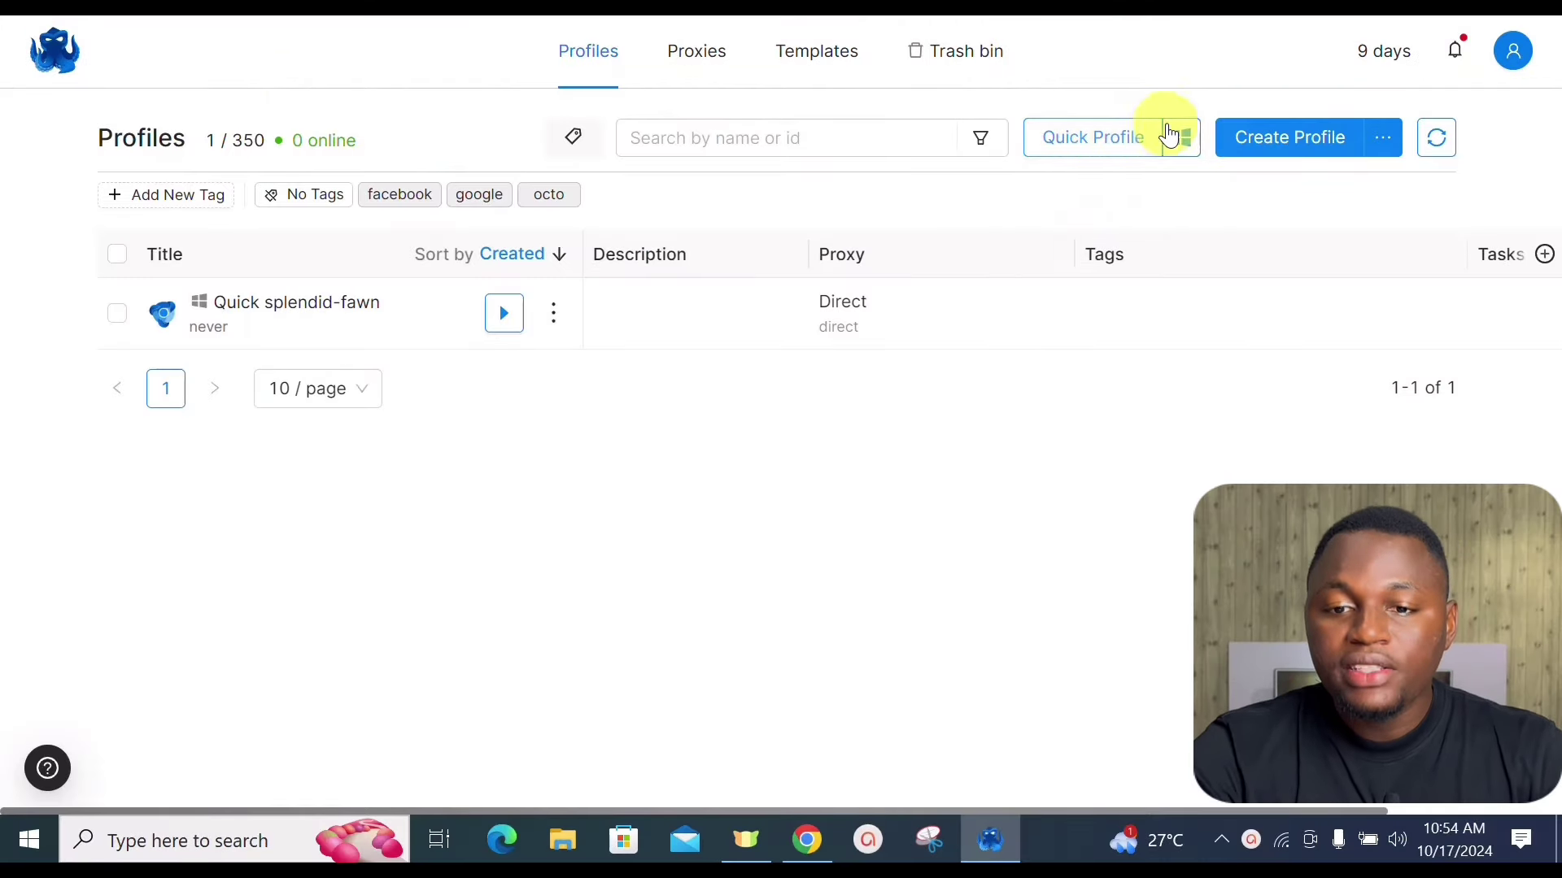
View the operating system choices for quick profiles and create a quick Windows profile
{"action": "left_click", "coordinate": [1182, 146]}
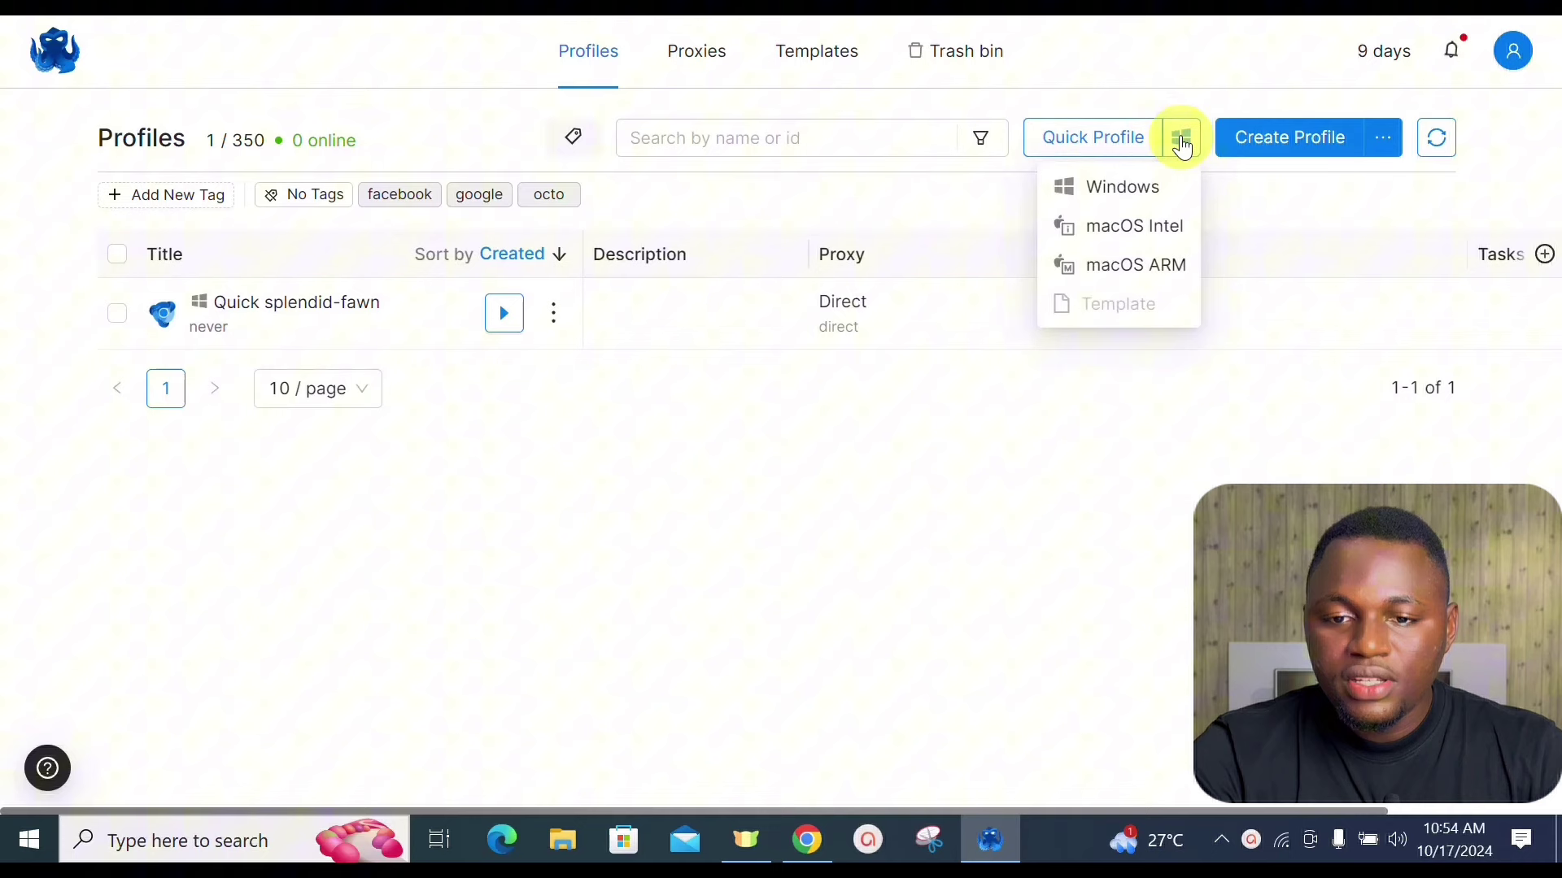
{"action": "left_click", "coordinate": [1108, 140]}
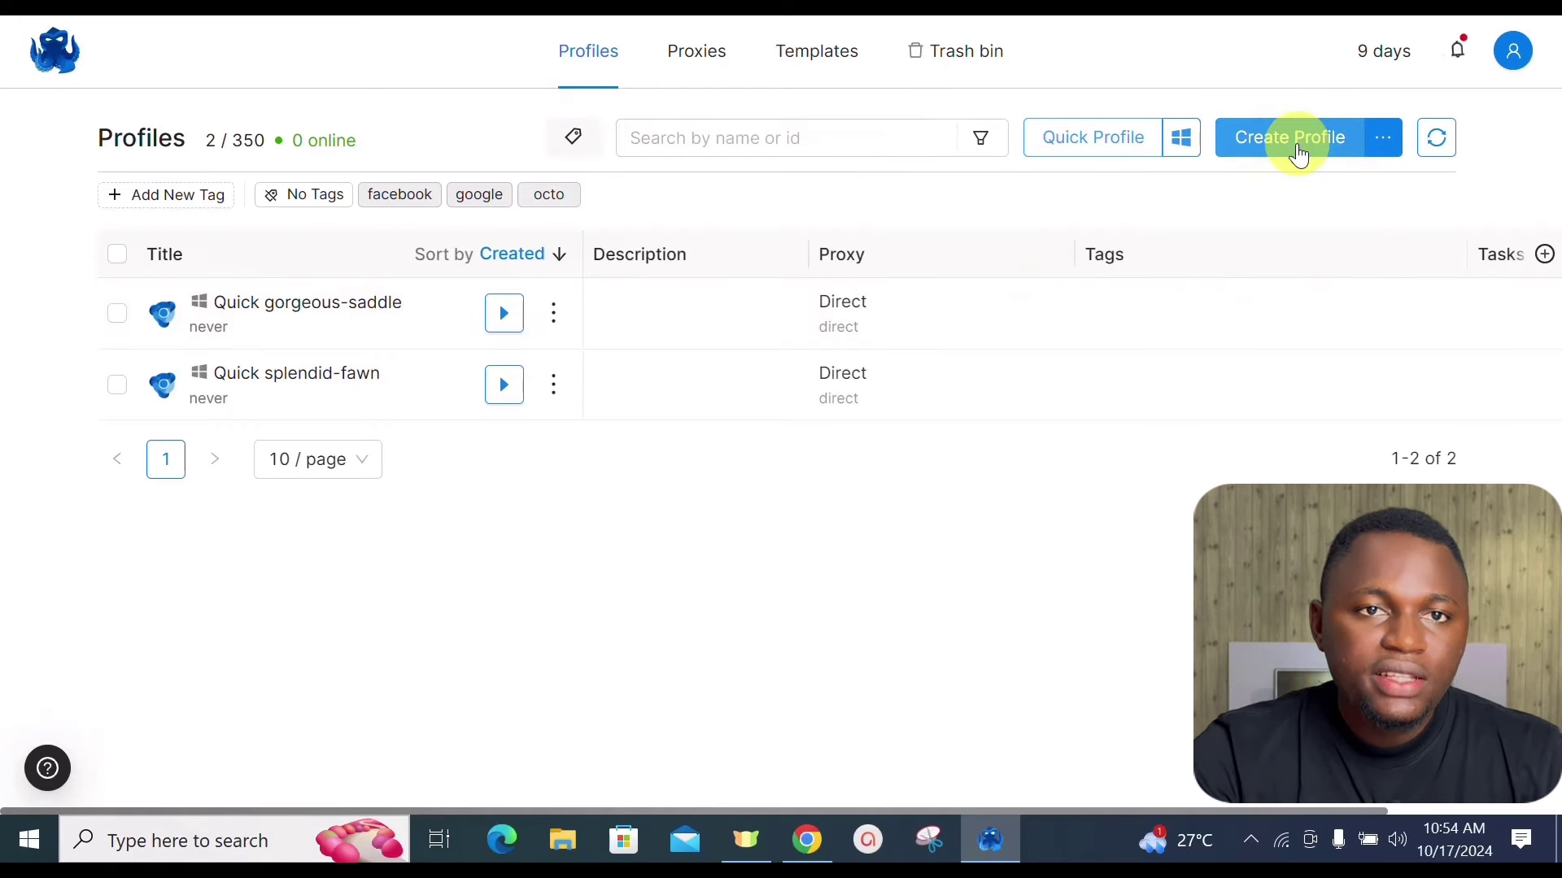
Start a new custom profile with "facebook ads 101" as both its name and its description
{"action": "left_click", "coordinate": [1250, 148]}
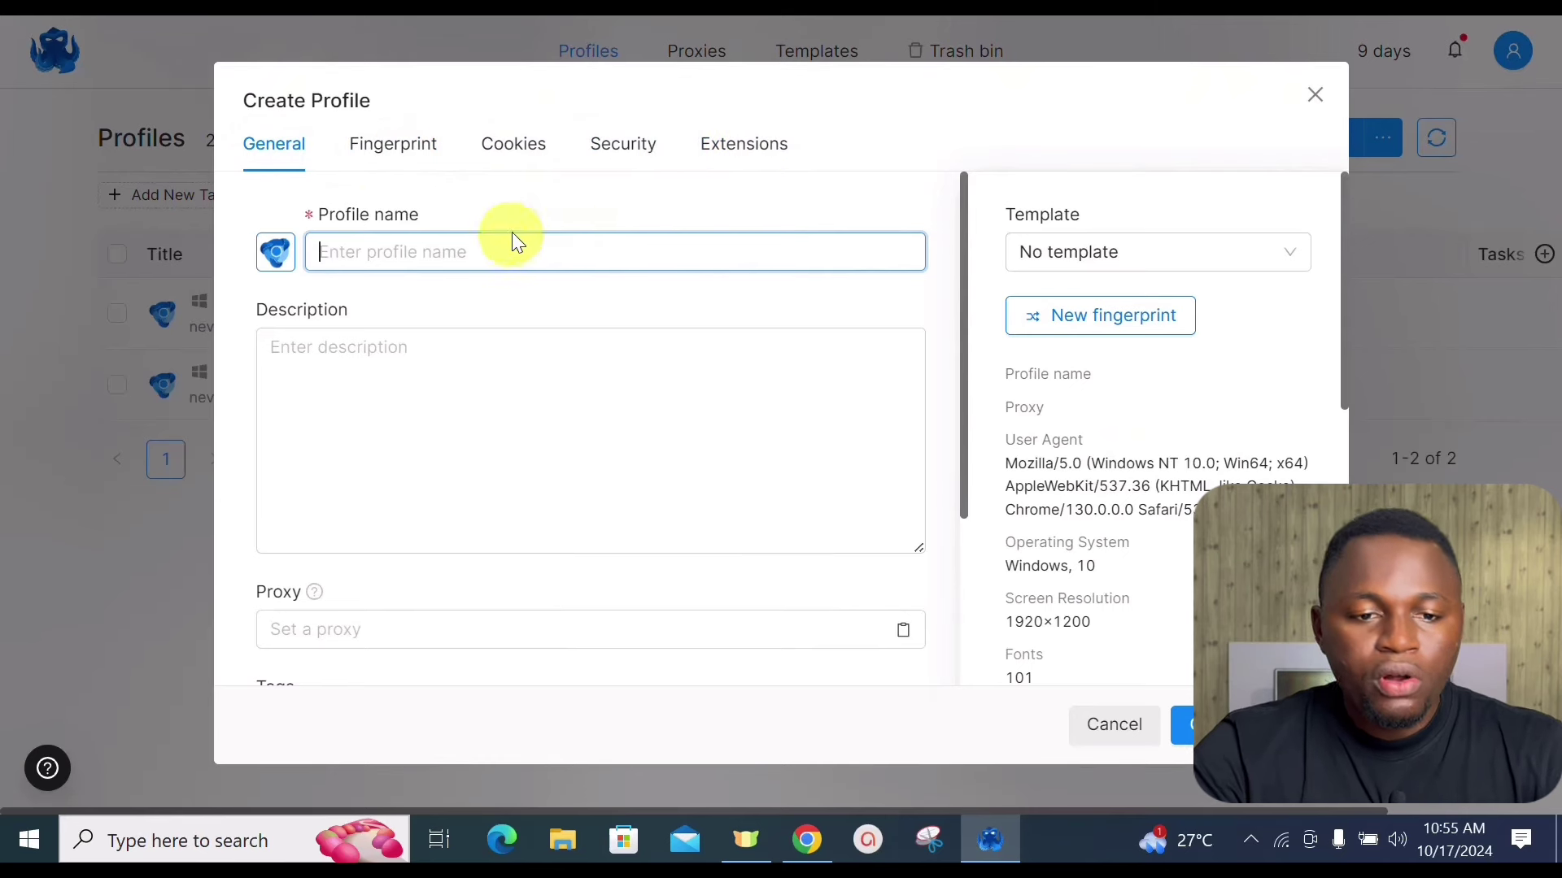
{"action": "type", "text": "facebook ads 101"}
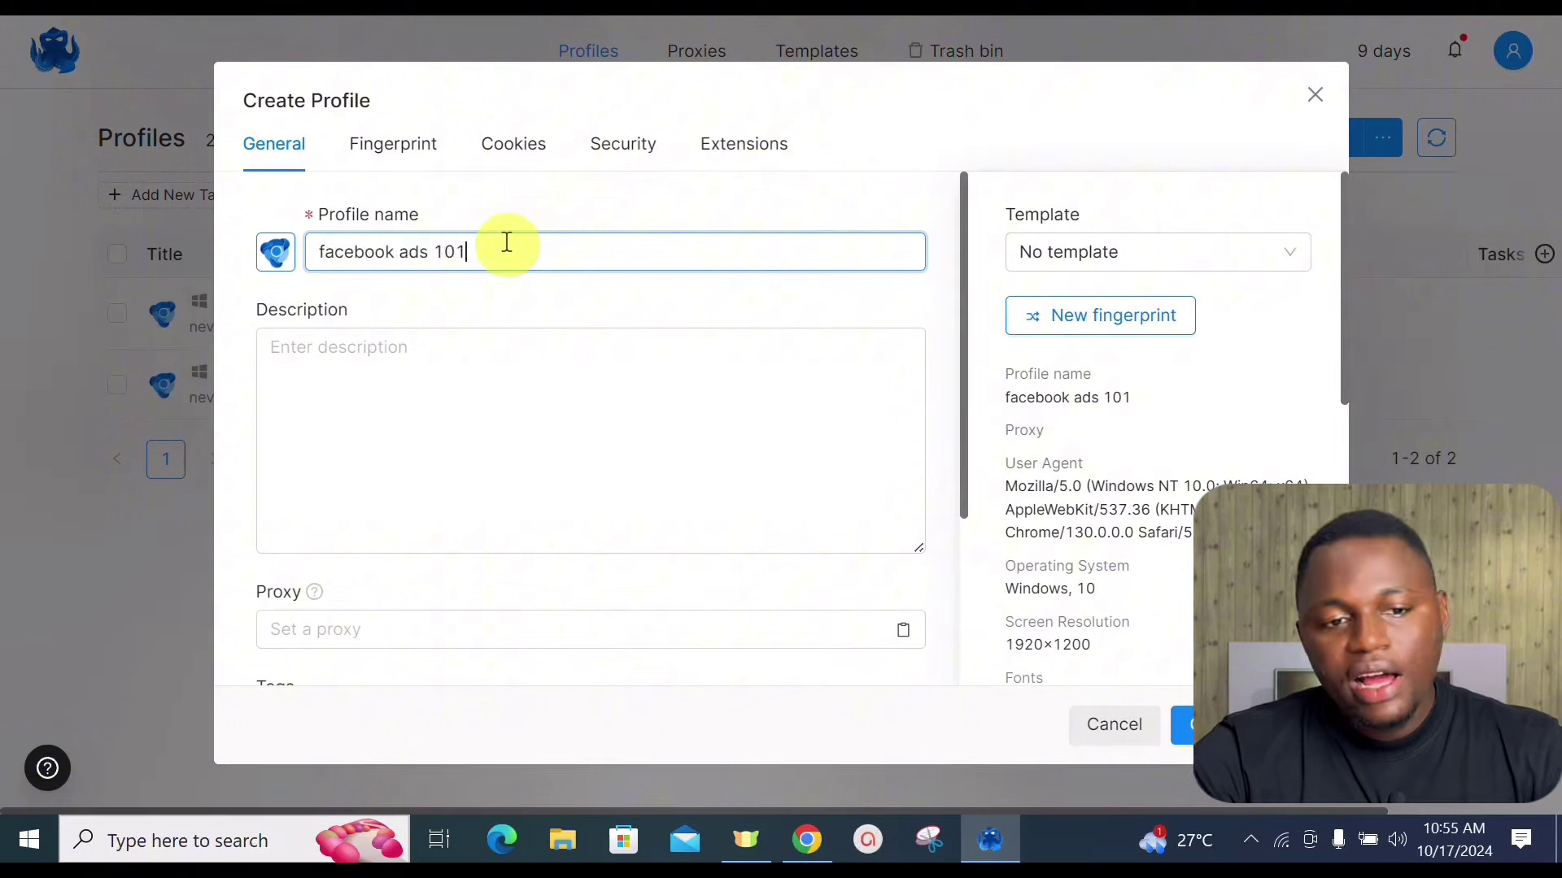
{"action": "left_click", "coordinate": [370, 351]}
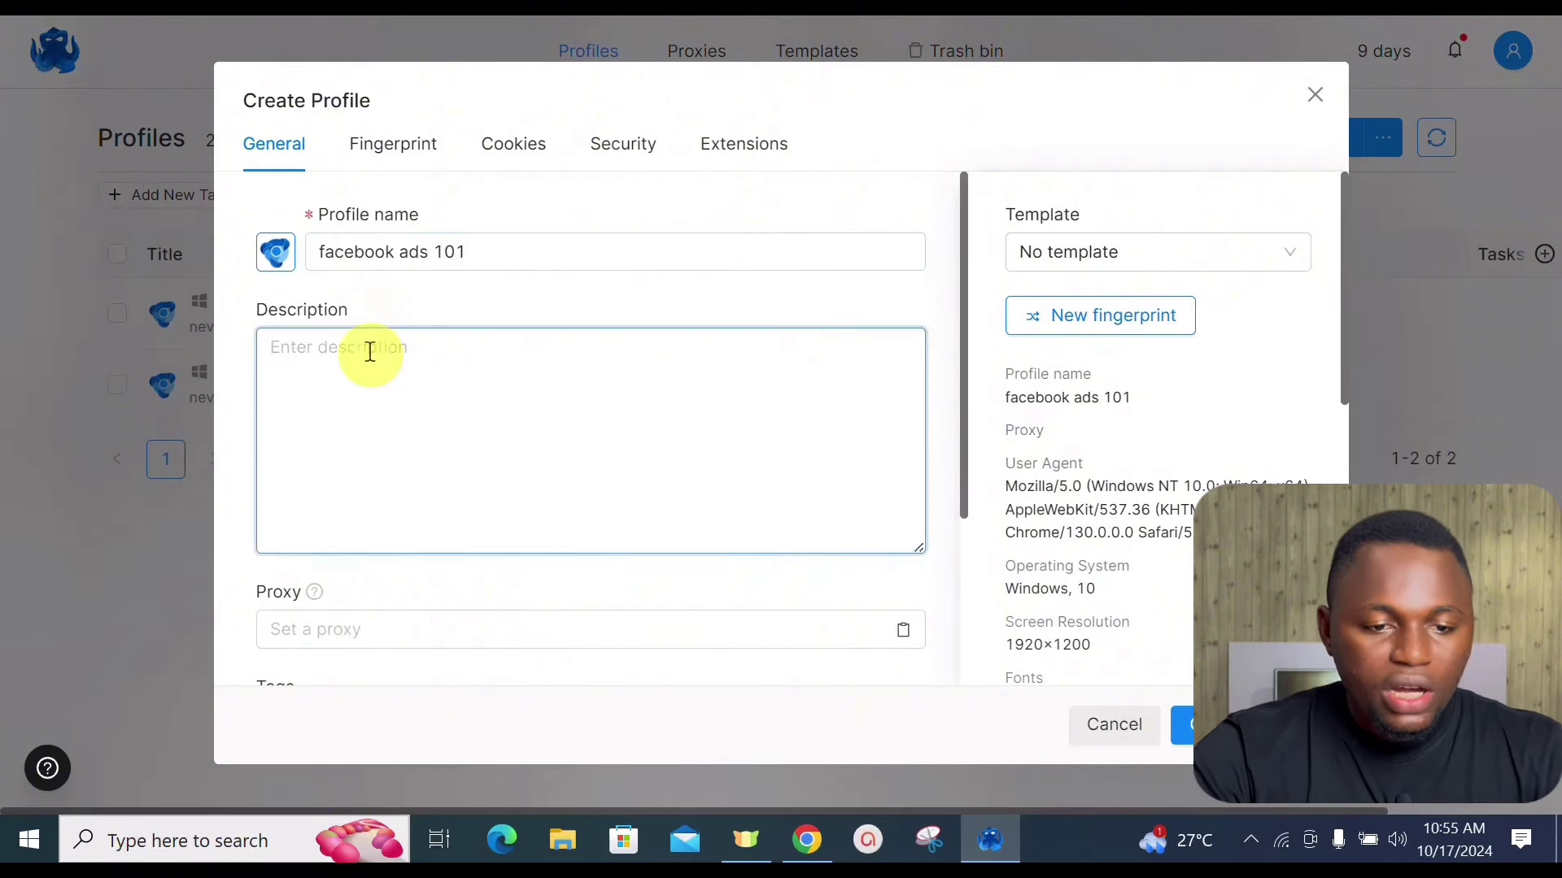
{"action": "type", "text": "facebook ads 101"}
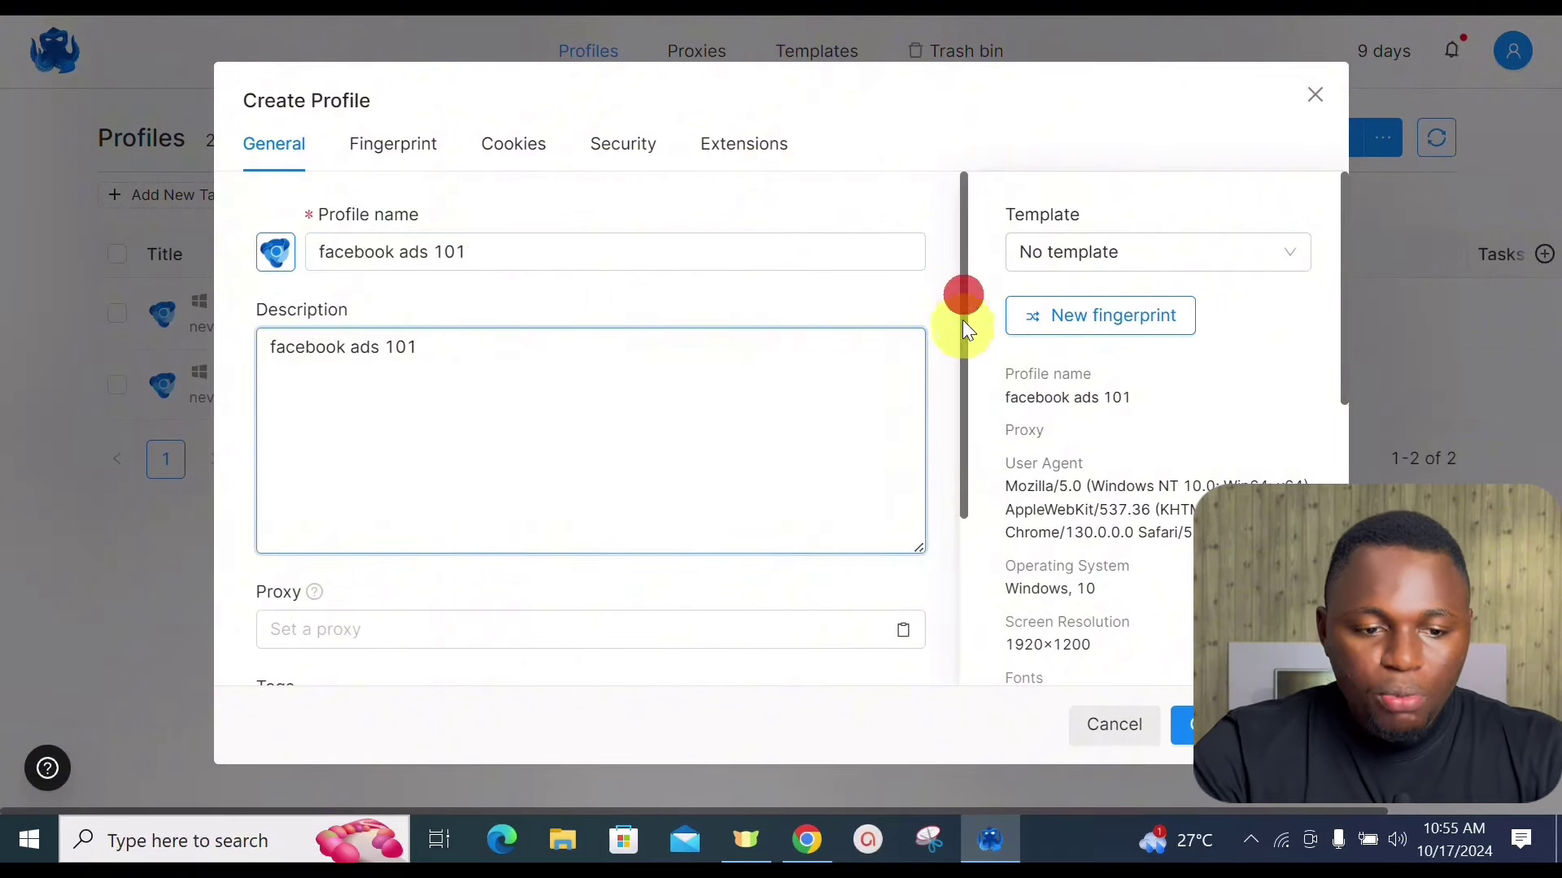
View the settings for adding a new proxy to the profile and close them without setting one
{"action": "scroll", "coordinate": [962, 366], "scroll_direction": "down", "scroll_amount": 3}
{"action": "left_click", "coordinate": [275, 415]}
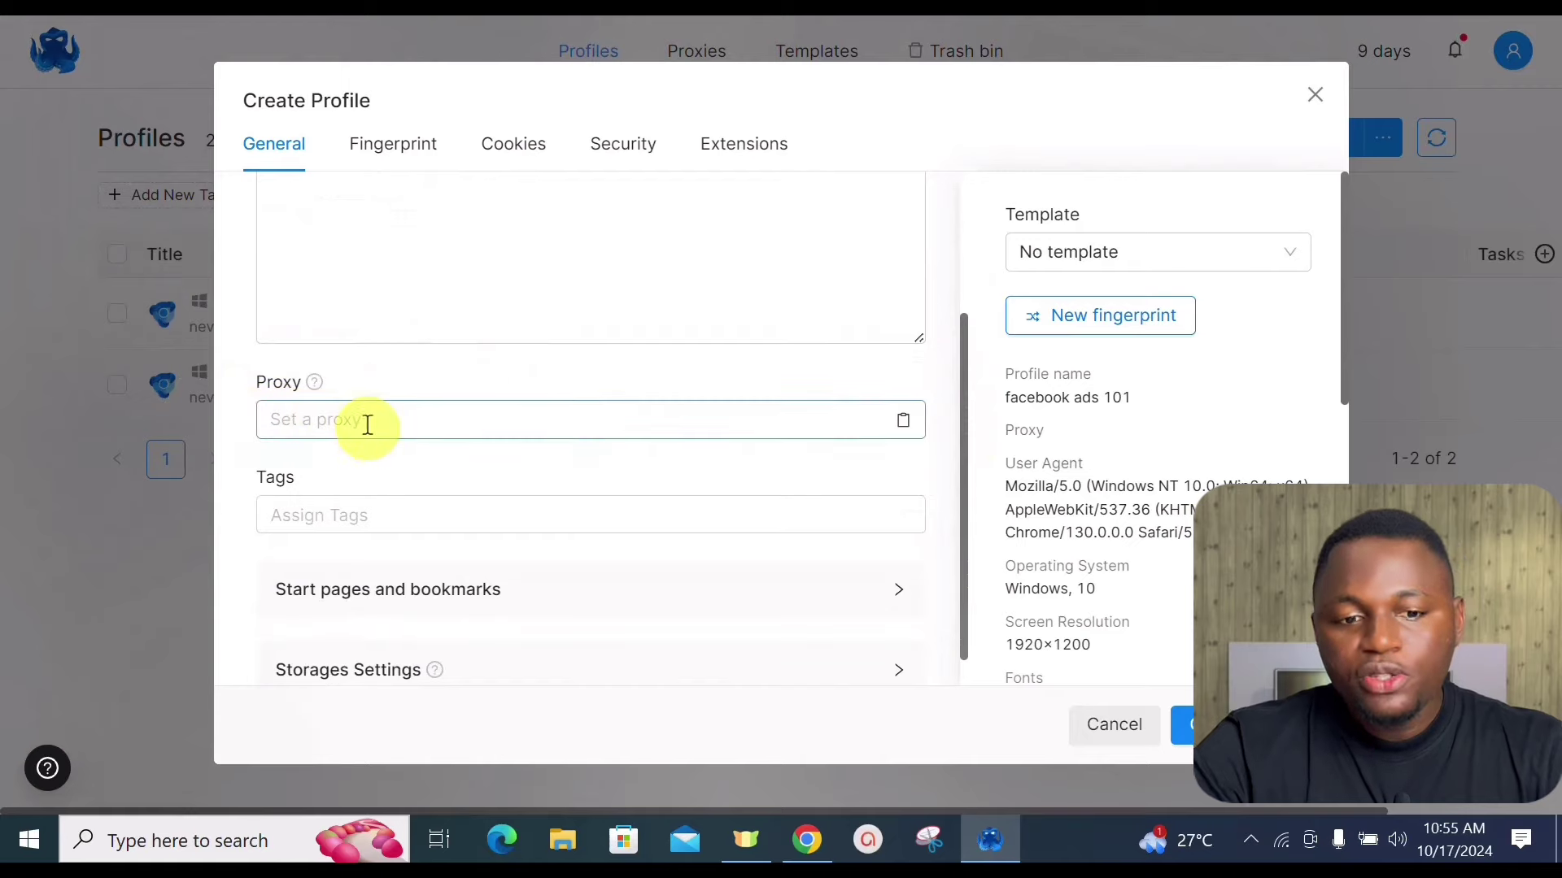
{"action": "left_click", "coordinate": [786, 416]}
{"action": "left_click", "coordinate": [326, 514]}
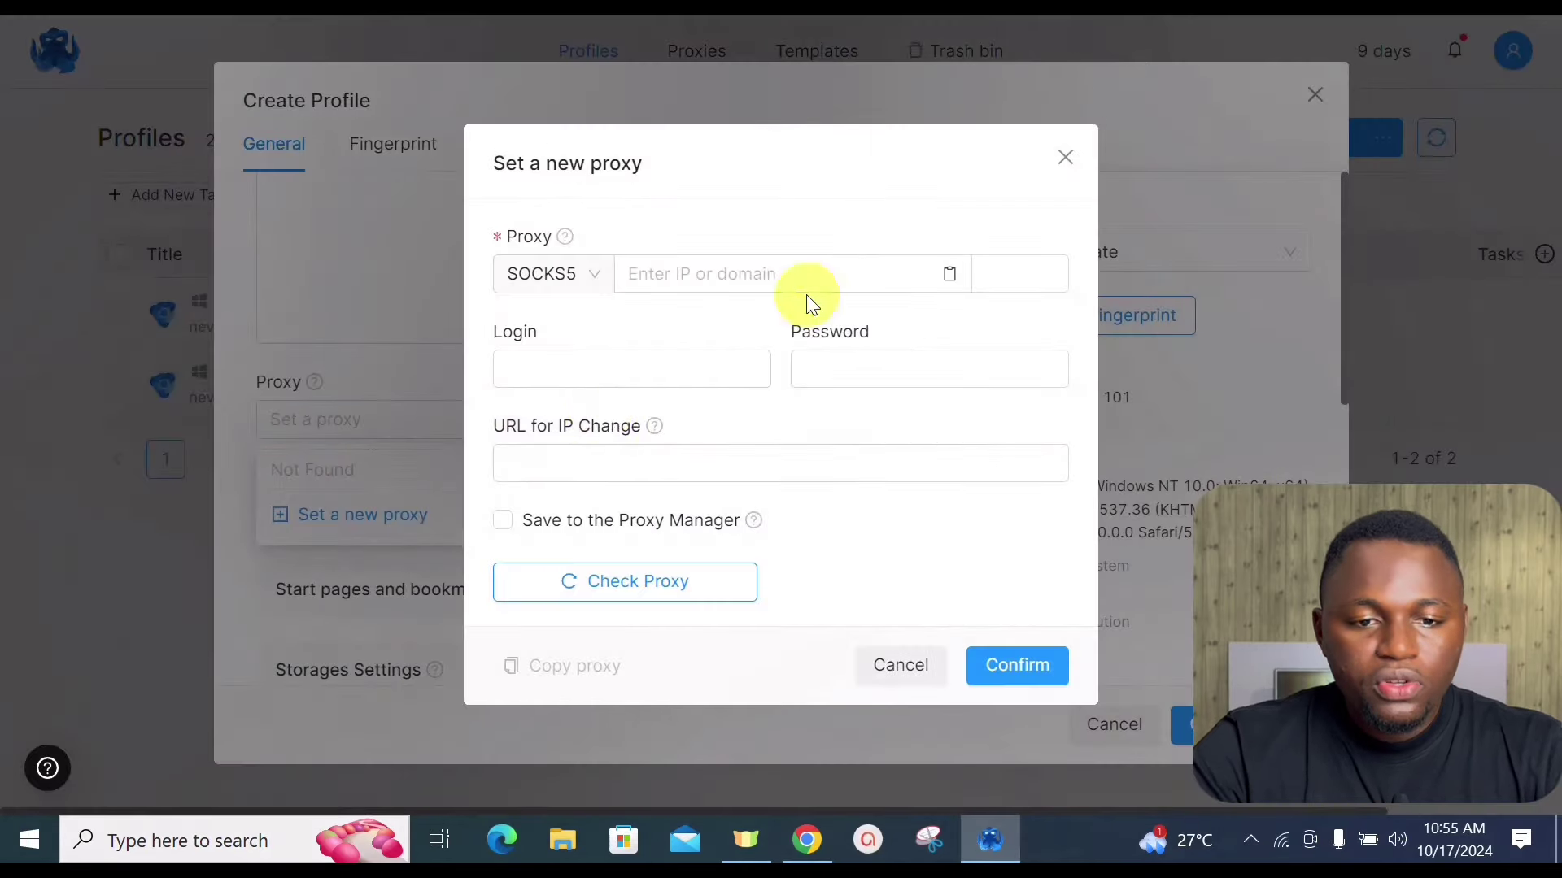
{"action": "left_click", "coordinate": [1065, 158]}
Create the tag #test1 and assign it to the new profile
{"action": "left_click_drag", "start_coordinate": [964, 378], "coordinate": [968, 436]}
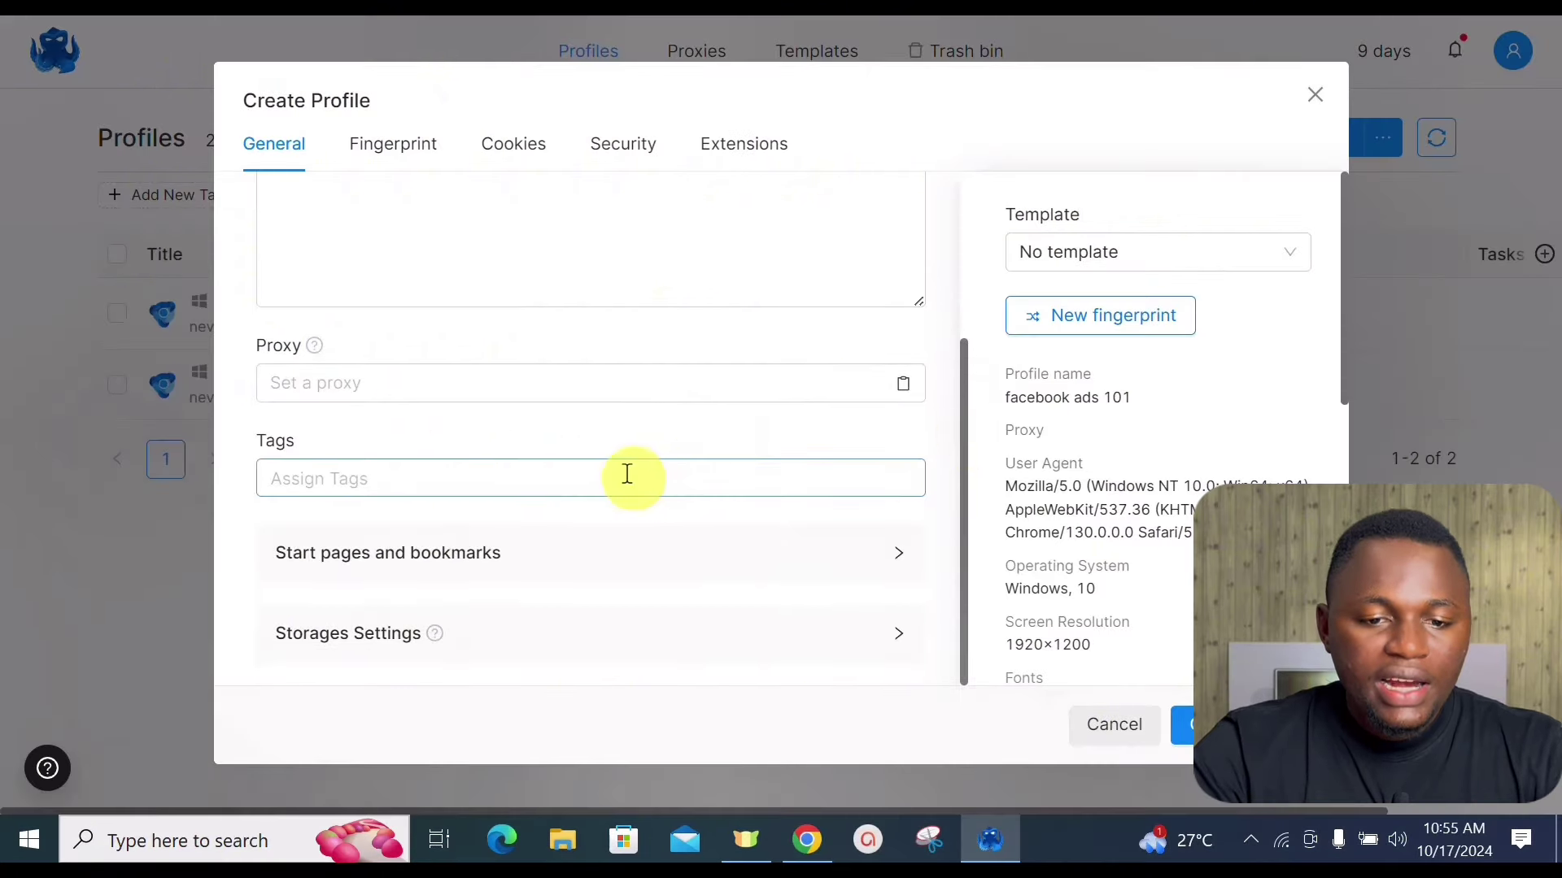
{"action": "left_click", "coordinate": [604, 467]}
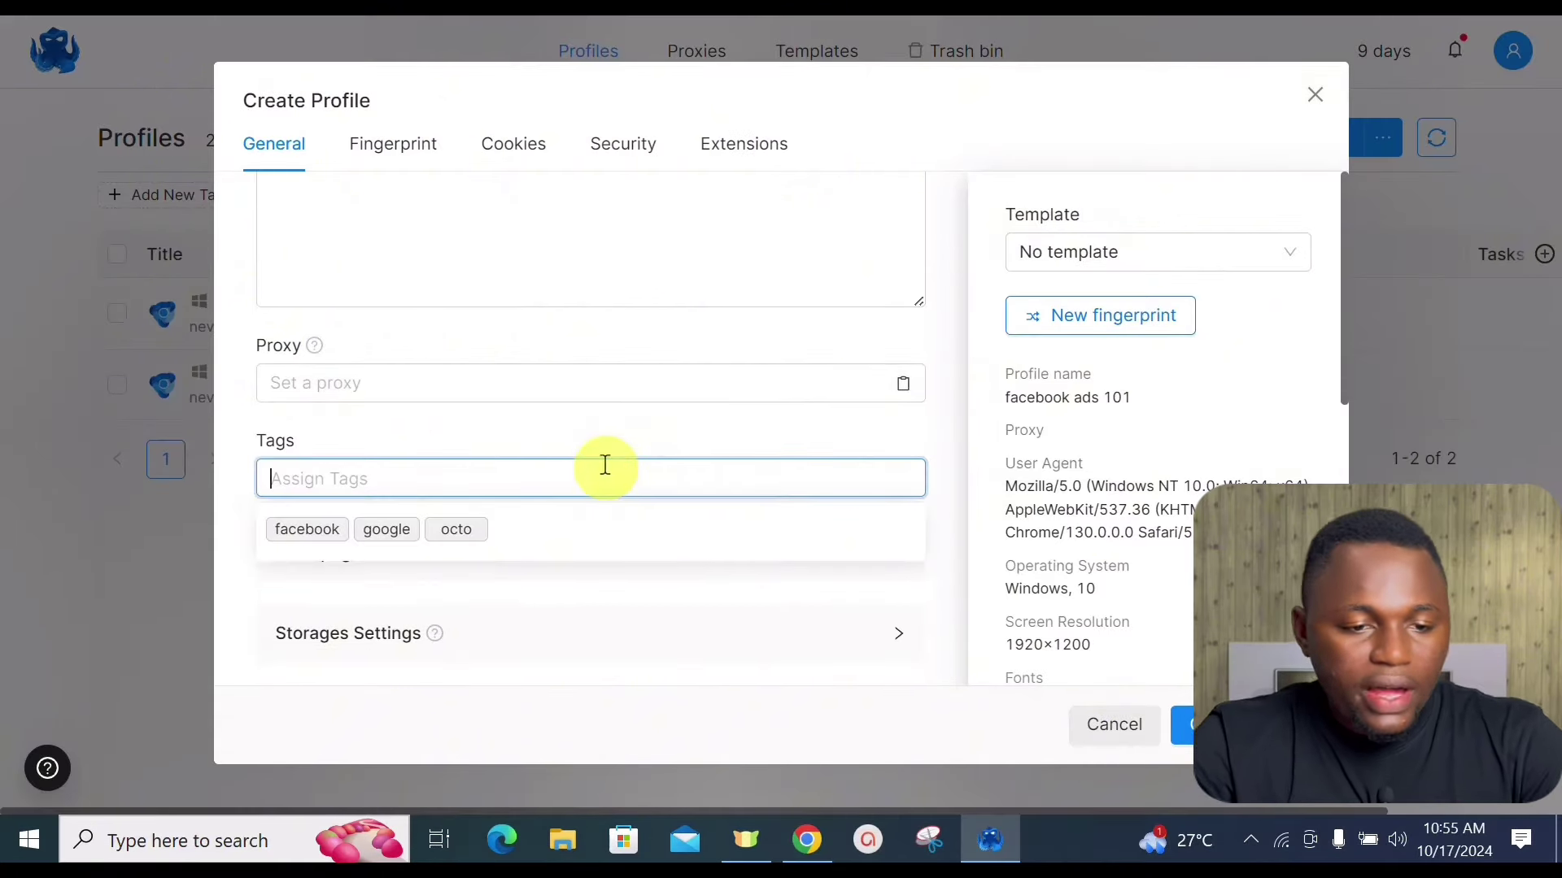
{"action": "type", "text": "#test1"}
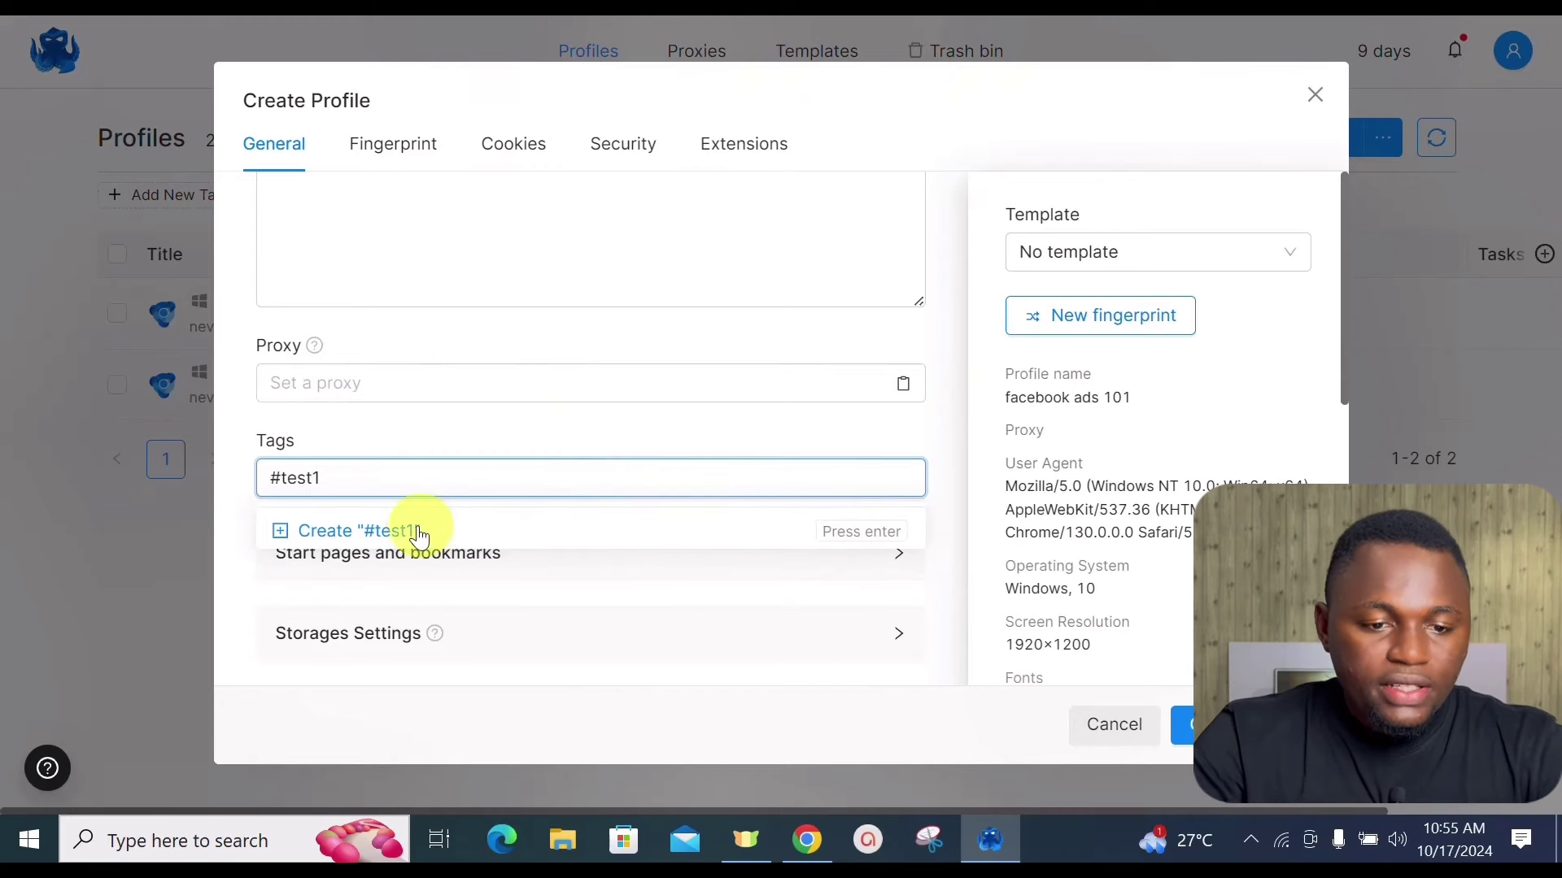
{"action": "left_click", "coordinate": [393, 533]}
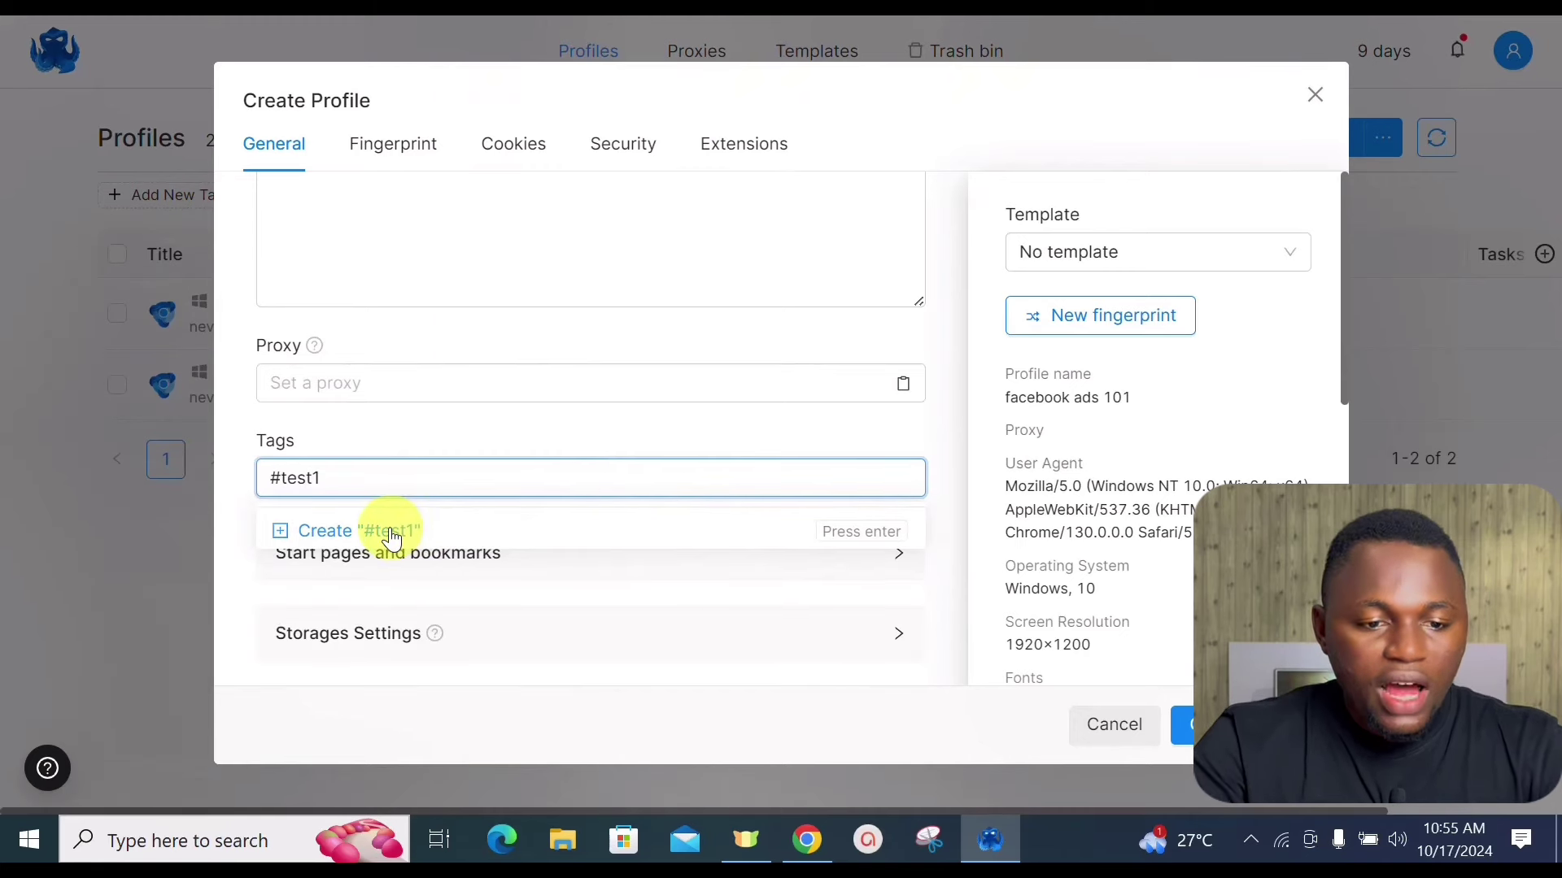
{"action": "left_click", "coordinate": [365, 525]}
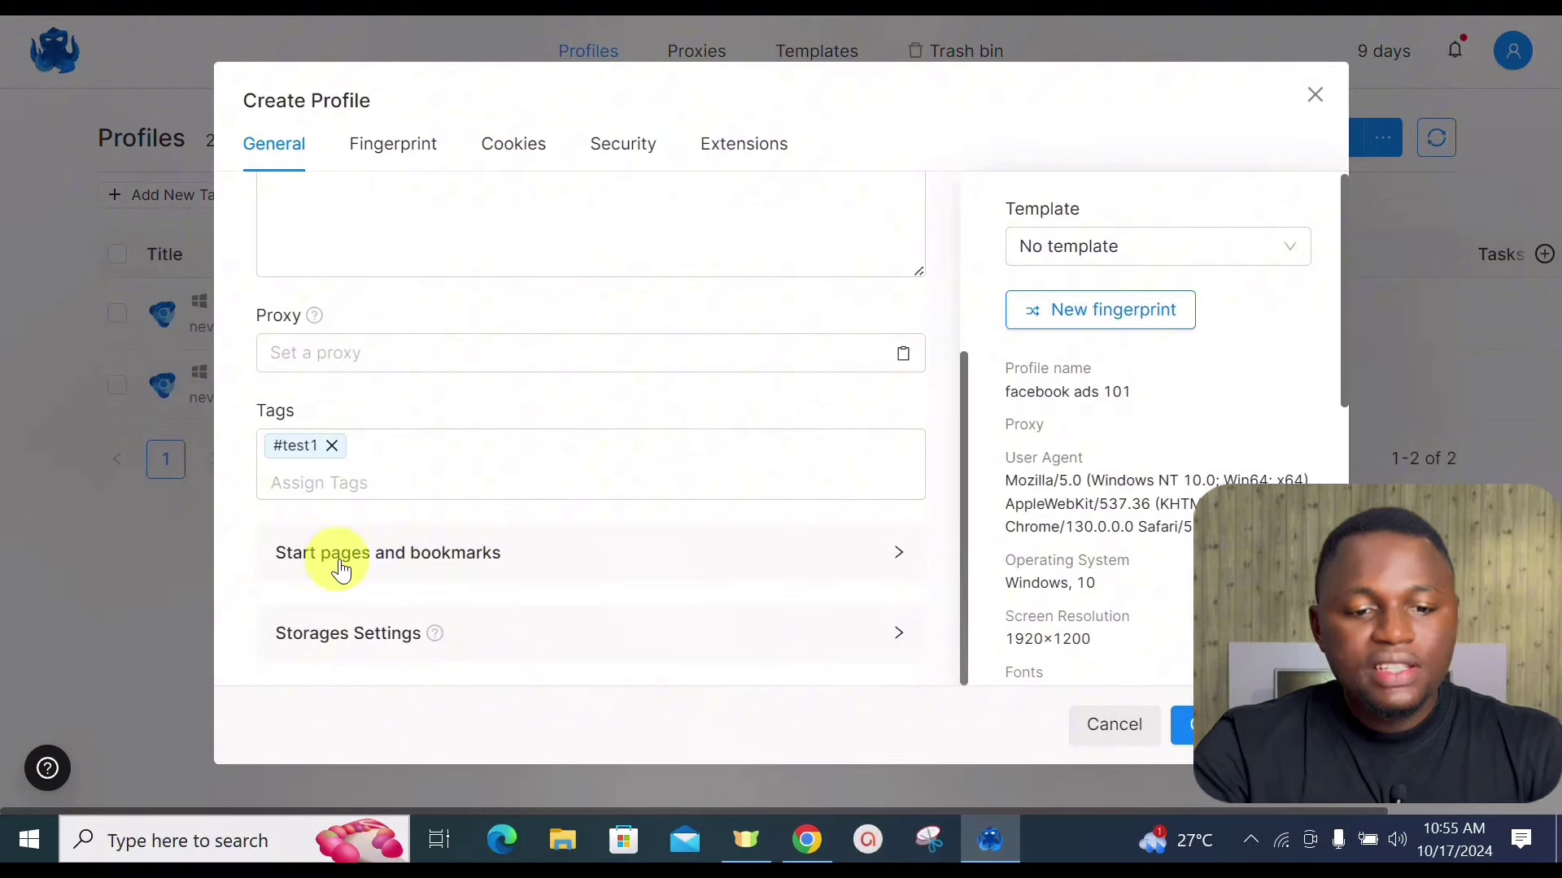
{"action": "left_click", "coordinate": [572, 563]}
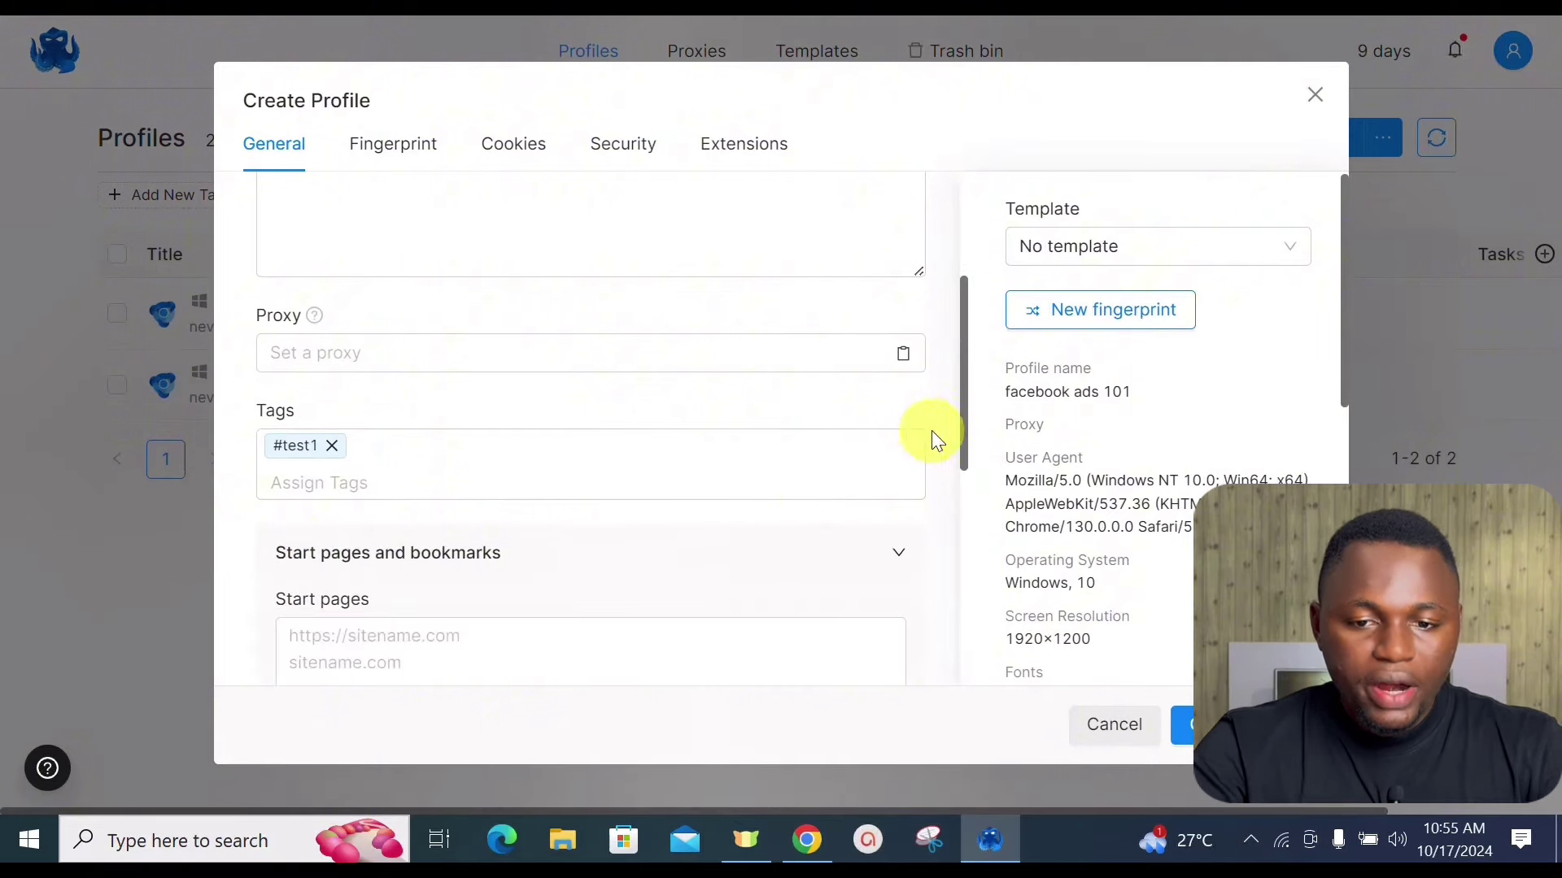
{"action": "scroll", "coordinate": [931, 431], "scroll_direction": "down", "scroll_amount": 3}
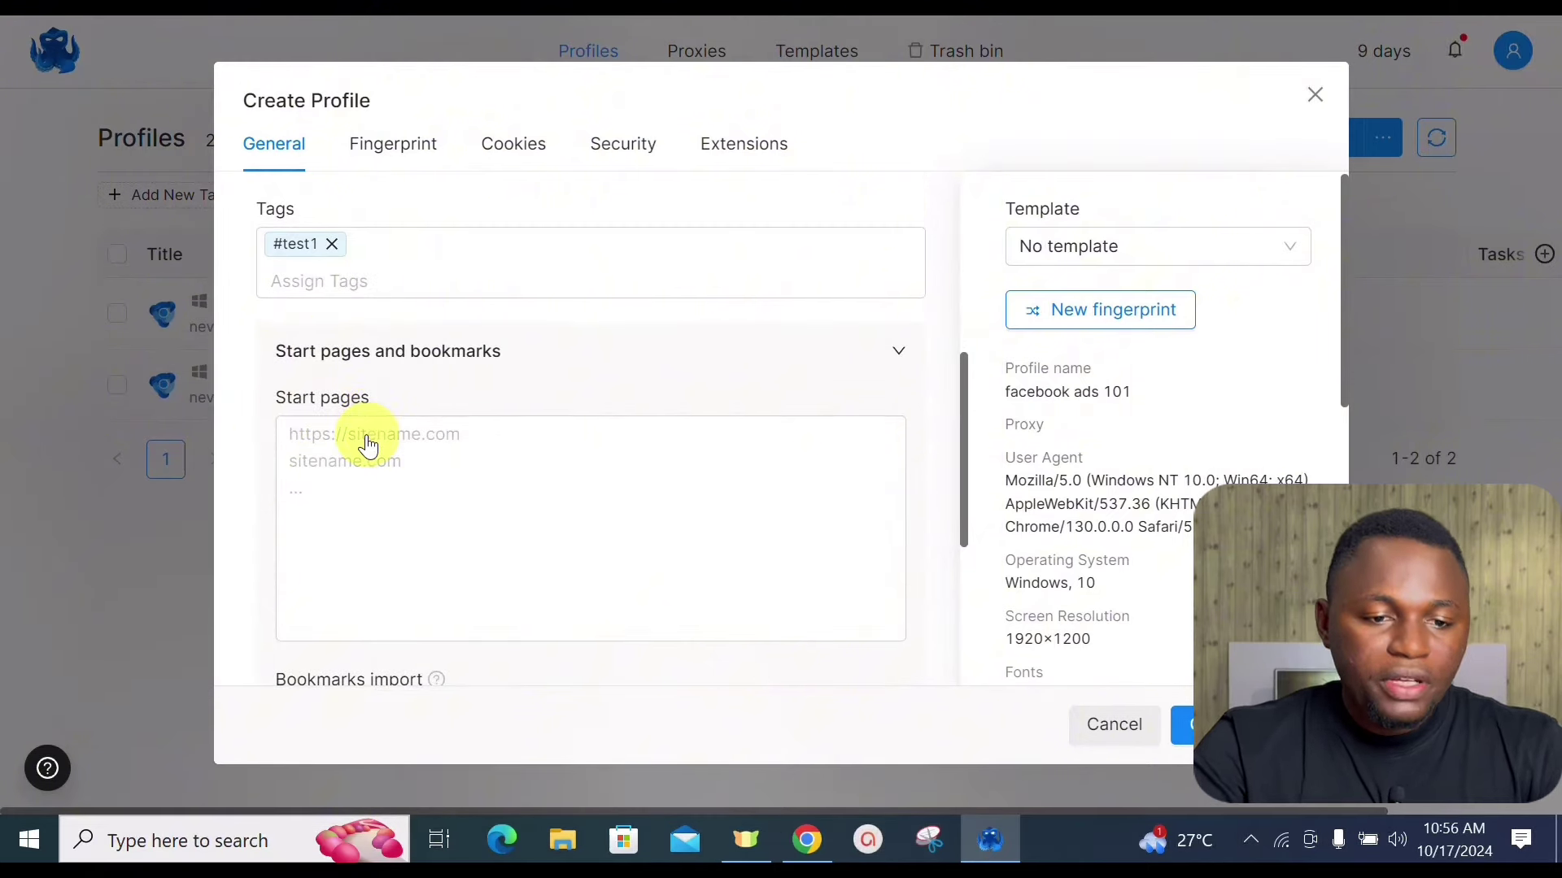
{"action": "scroll", "coordinate": [337, 299], "scroll_direction": "down", "scroll_amount": 1}
{"action": "left_click", "coordinate": [346, 357]}
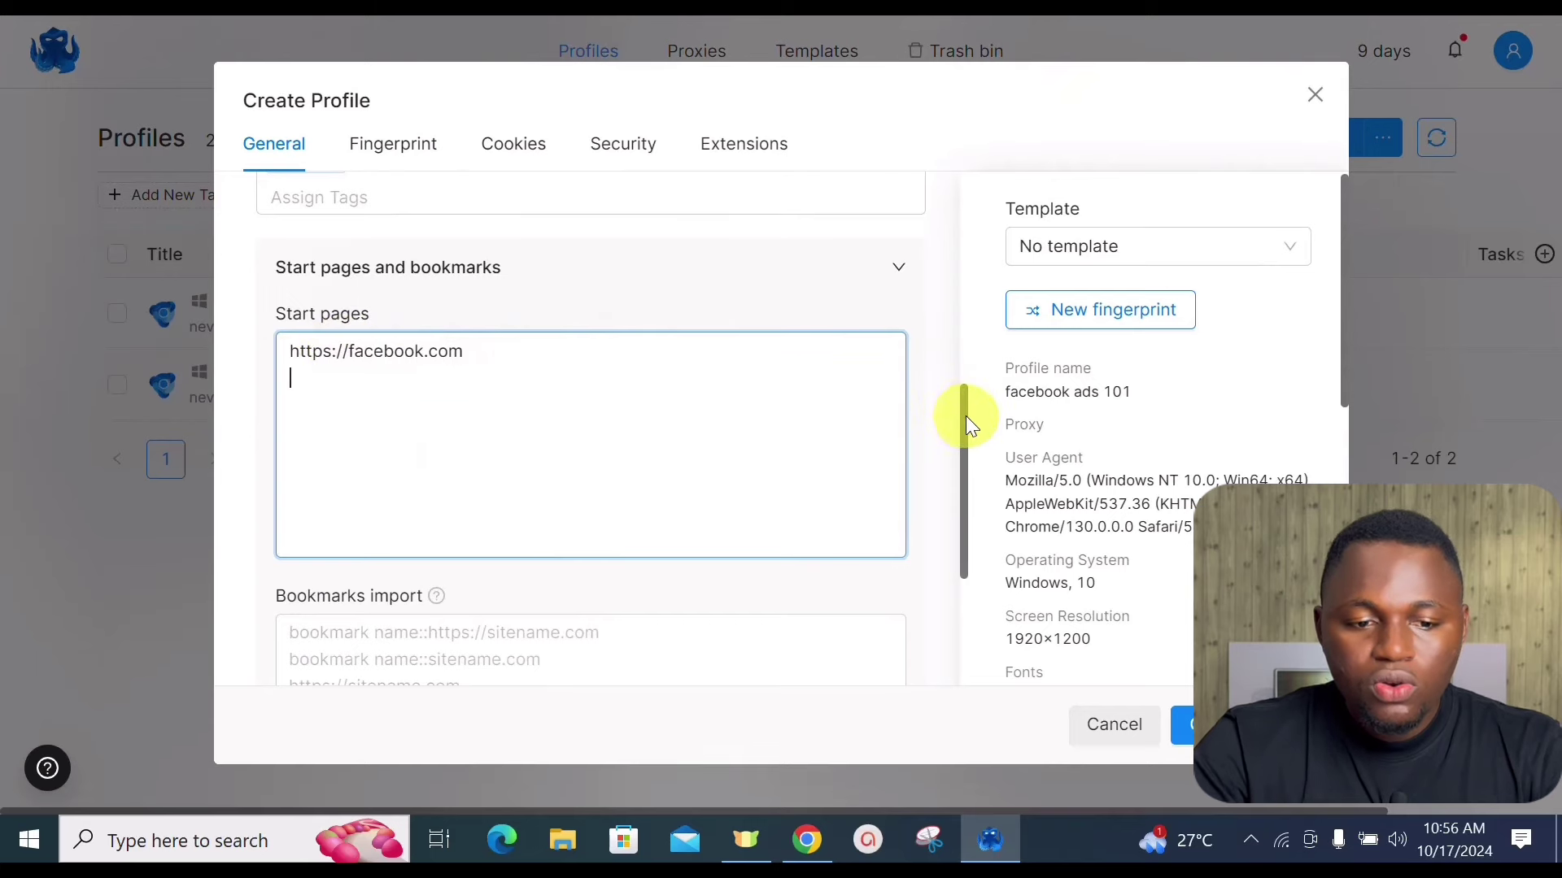
Expand the profile's storage settings, enable History and disable Bookmarks
{"action": "left_click_drag", "start_coordinate": [964, 417], "coordinate": [969, 509]}
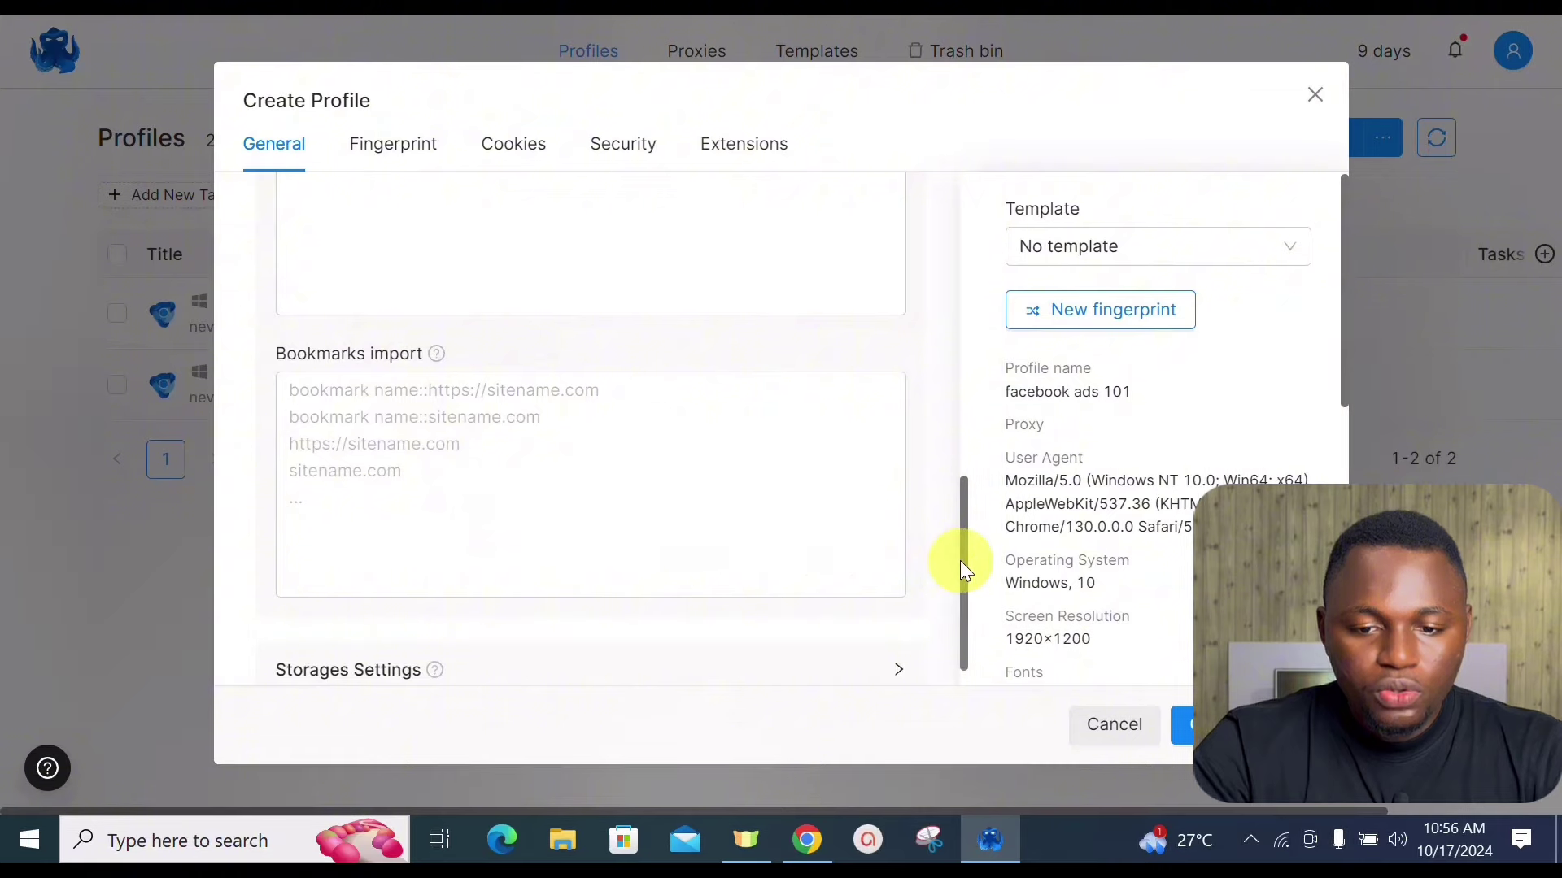
{"action": "left_click_drag", "start_coordinate": [962, 565], "coordinate": [965, 655]}
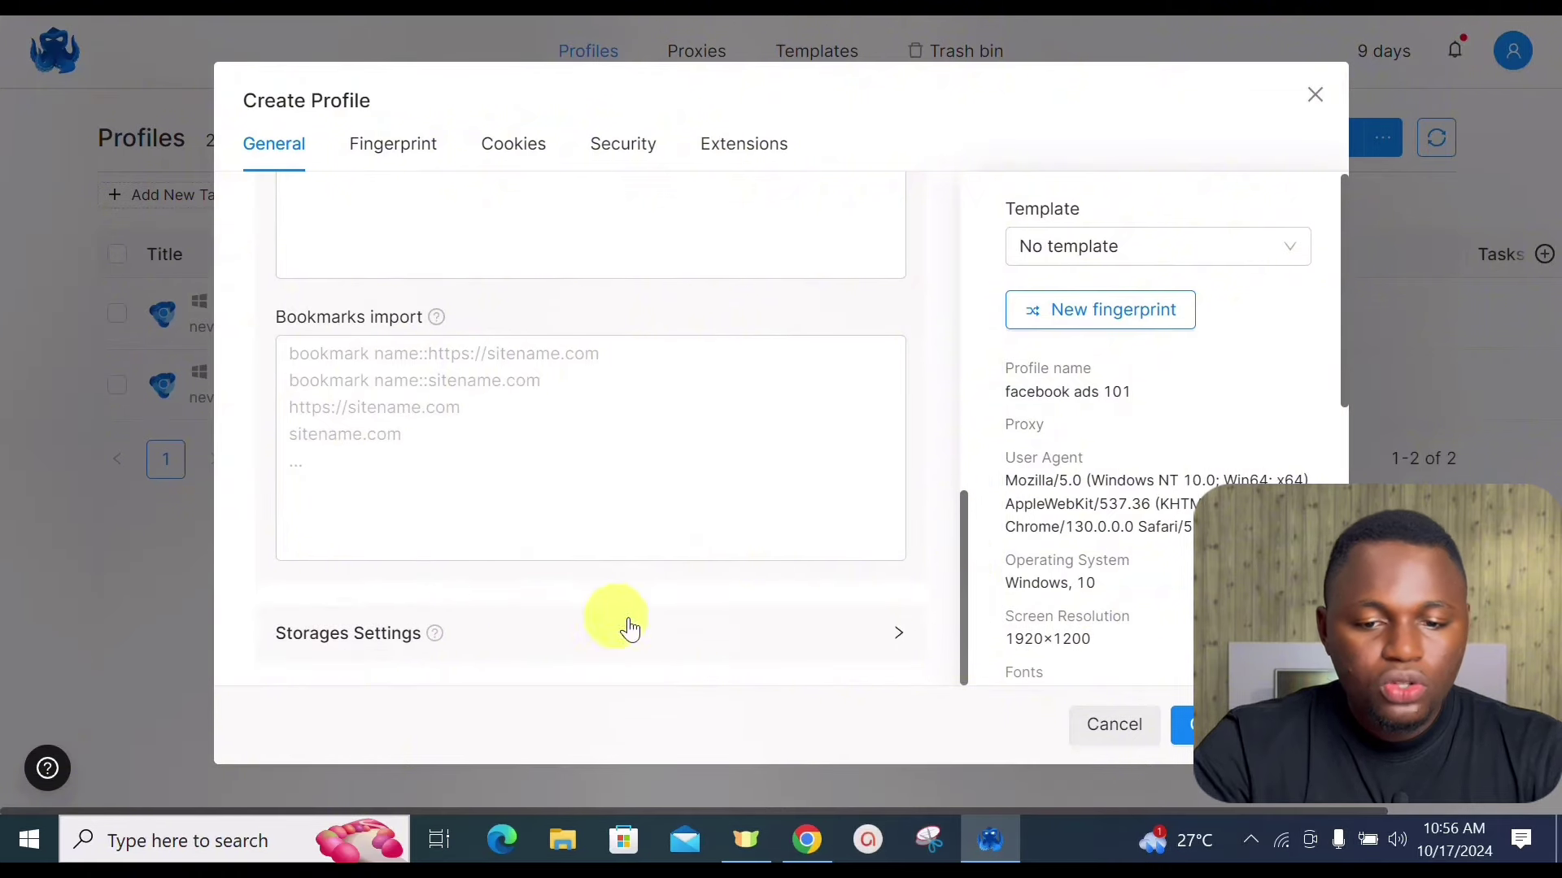
{"action": "left_click", "coordinate": [885, 640]}
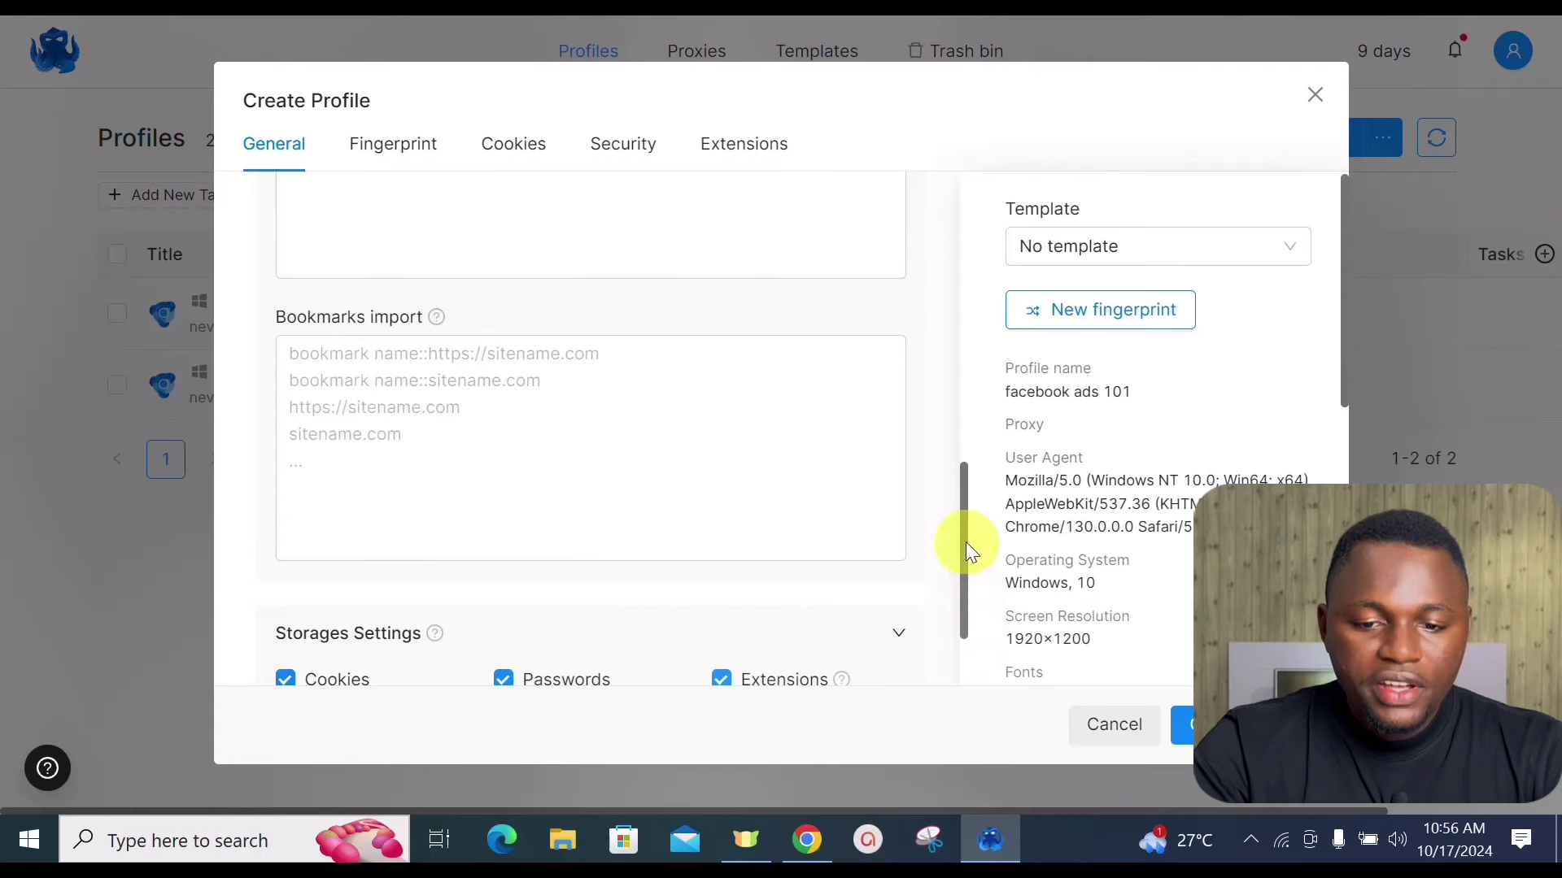
{"action": "left_click_drag", "start_coordinate": [964, 542], "coordinate": [961, 671]}
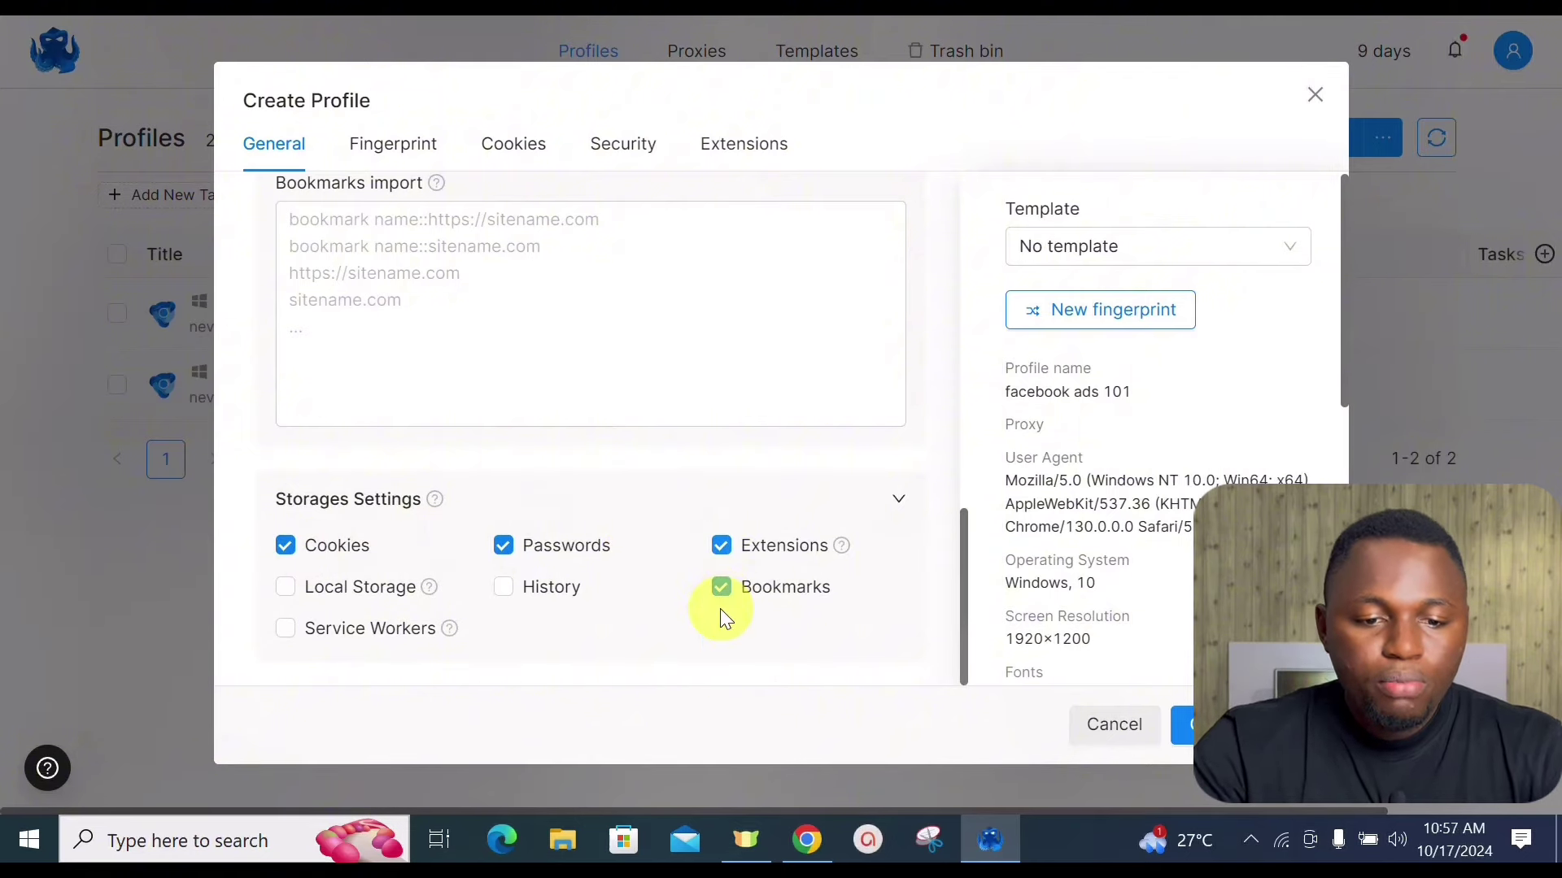
{"action": "left_click", "coordinate": [506, 598]}
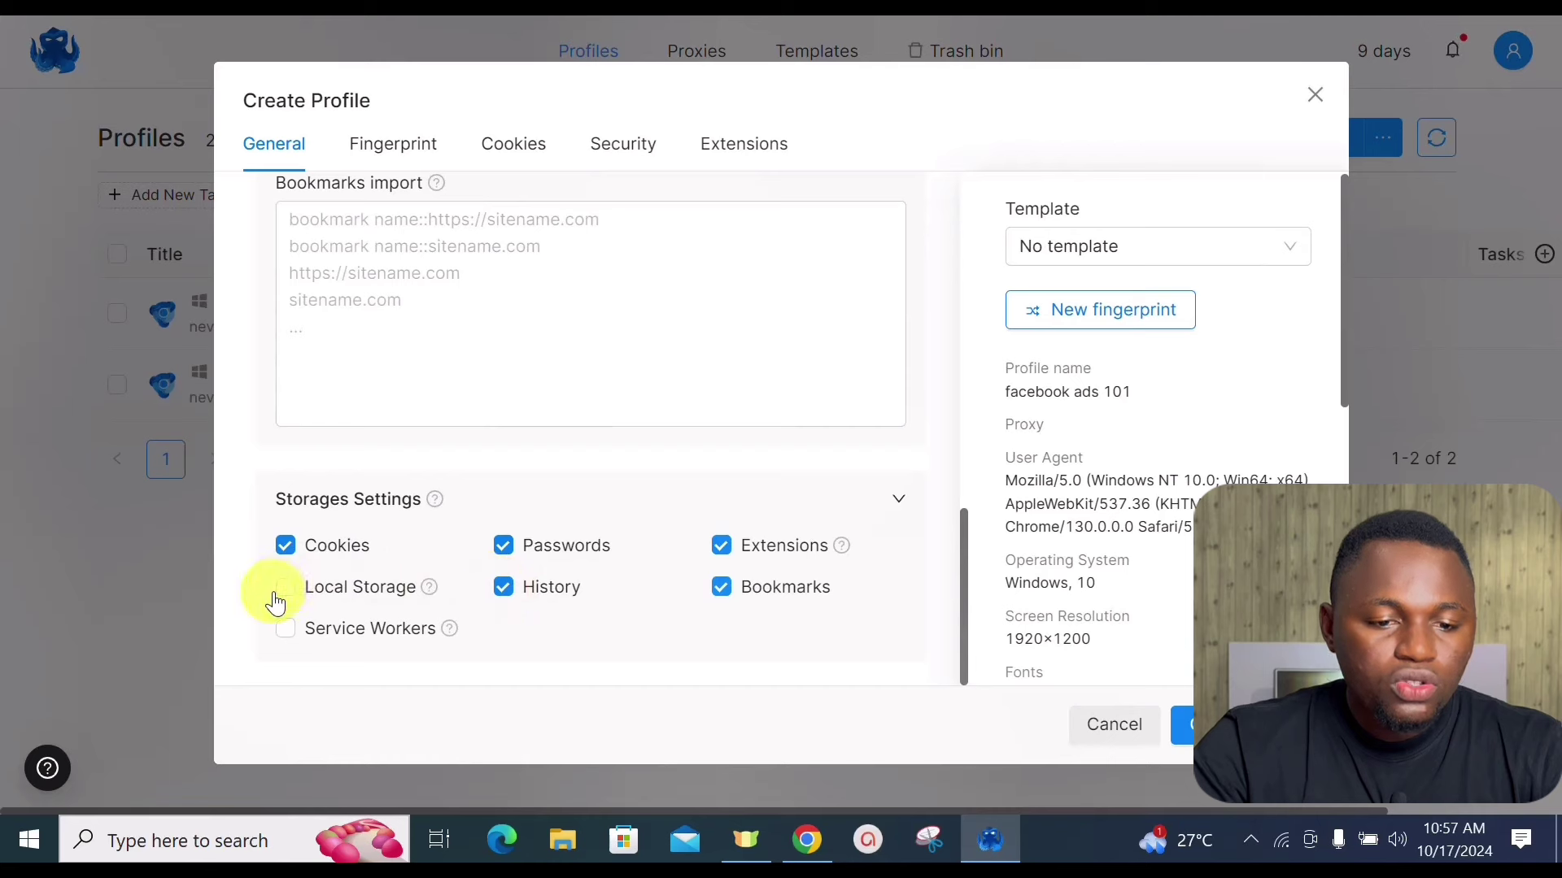
{"action": "left_click", "coordinate": [722, 587]}
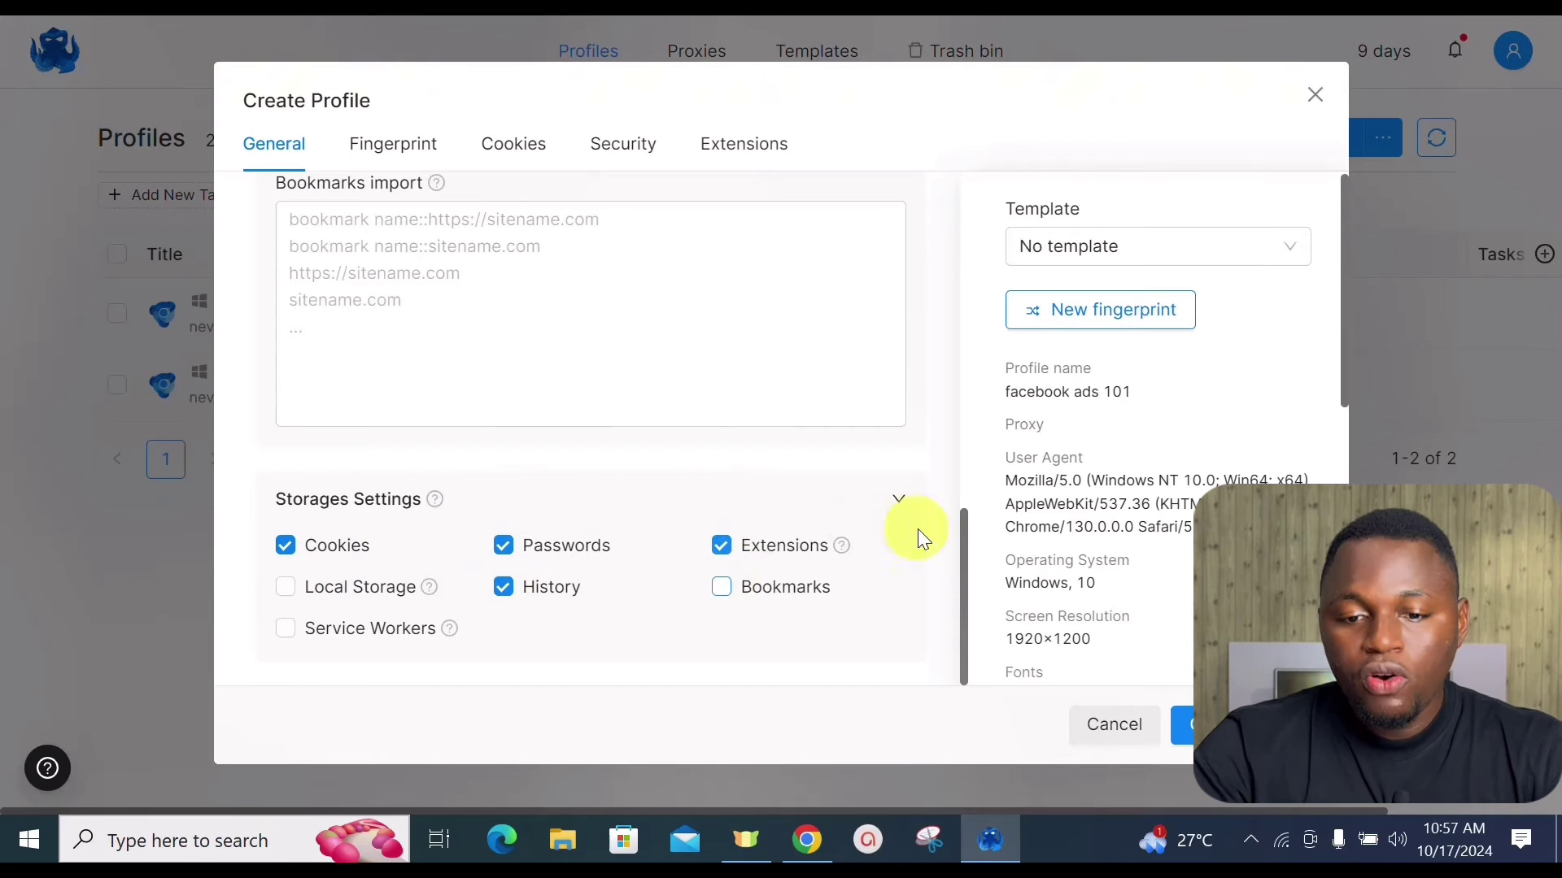
Set the profile's fingerprint operating system to Windows with OS version 10
{"action": "scroll", "coordinate": [963, 563], "scroll_direction": "up", "scroll_amount": 10}
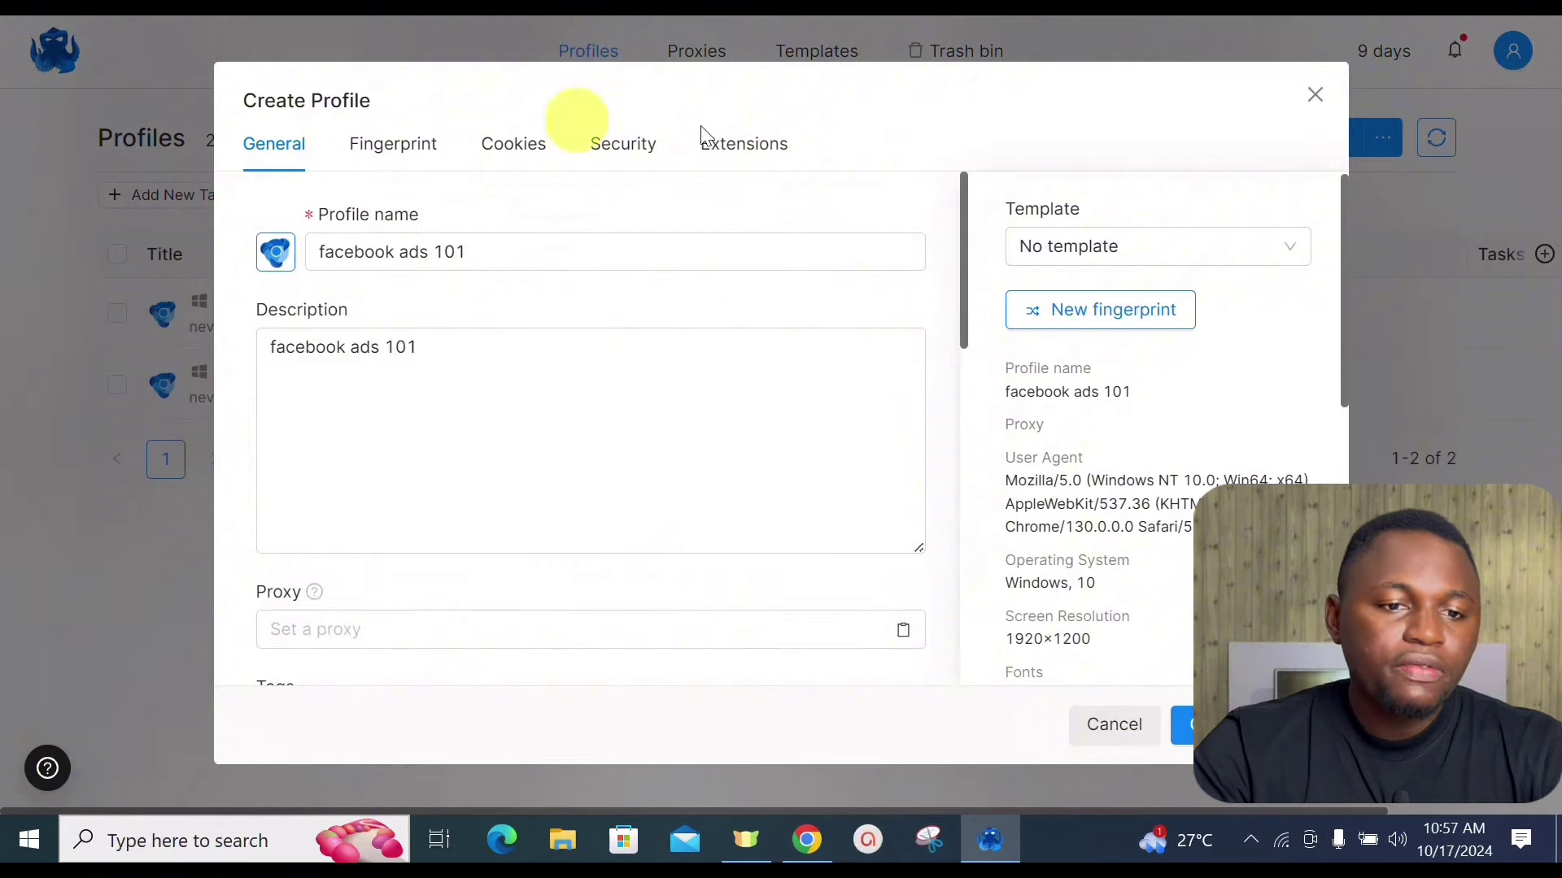
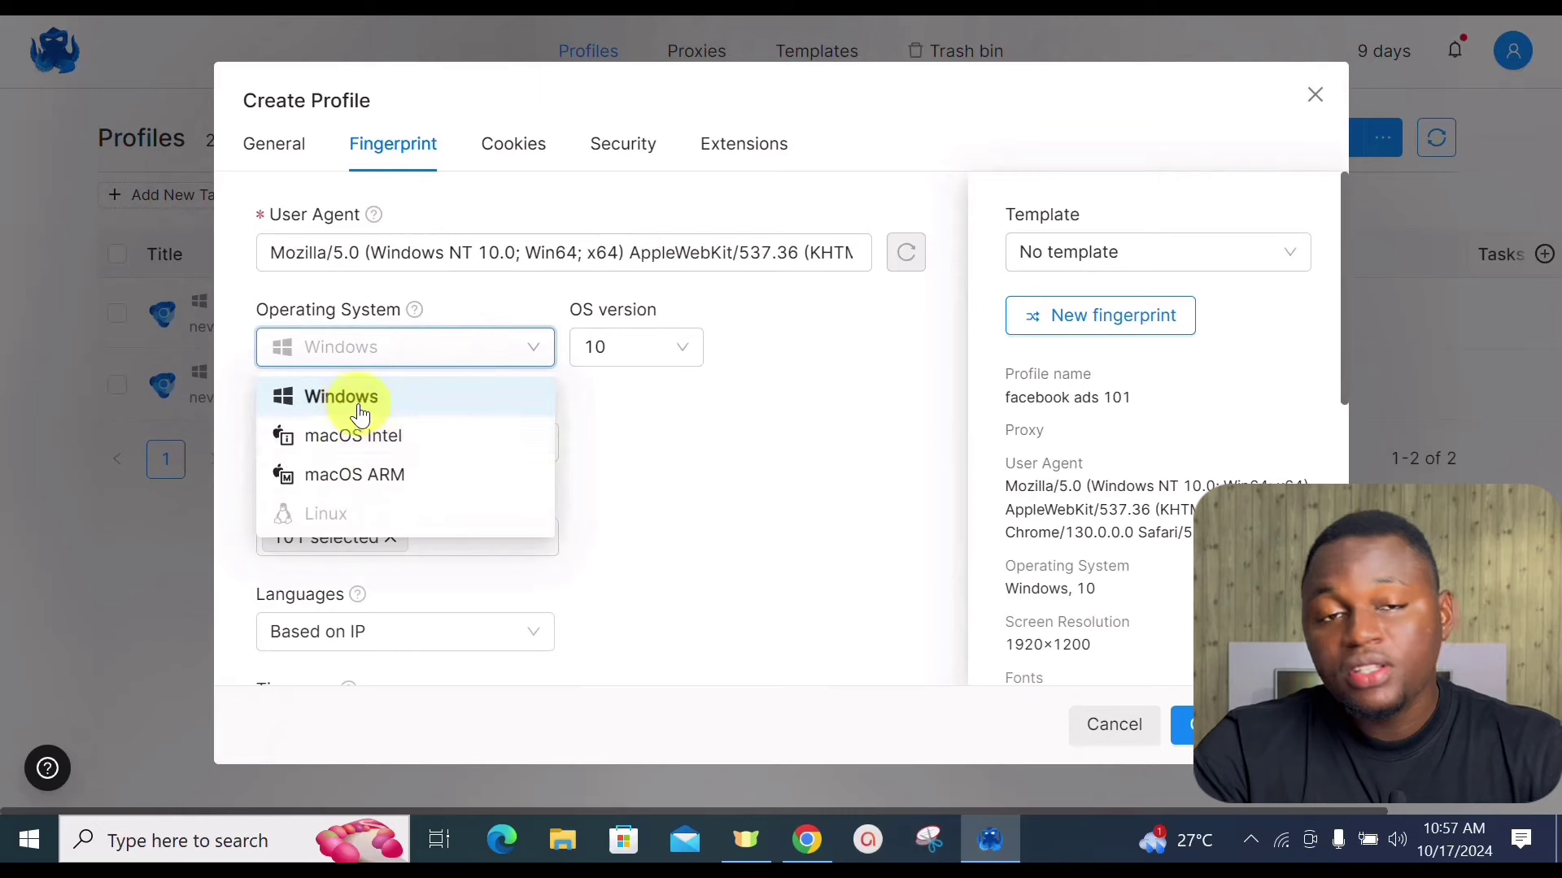
{"action": "left_click", "coordinate": [360, 407]}
{"action": "left_click", "coordinate": [639, 342]}
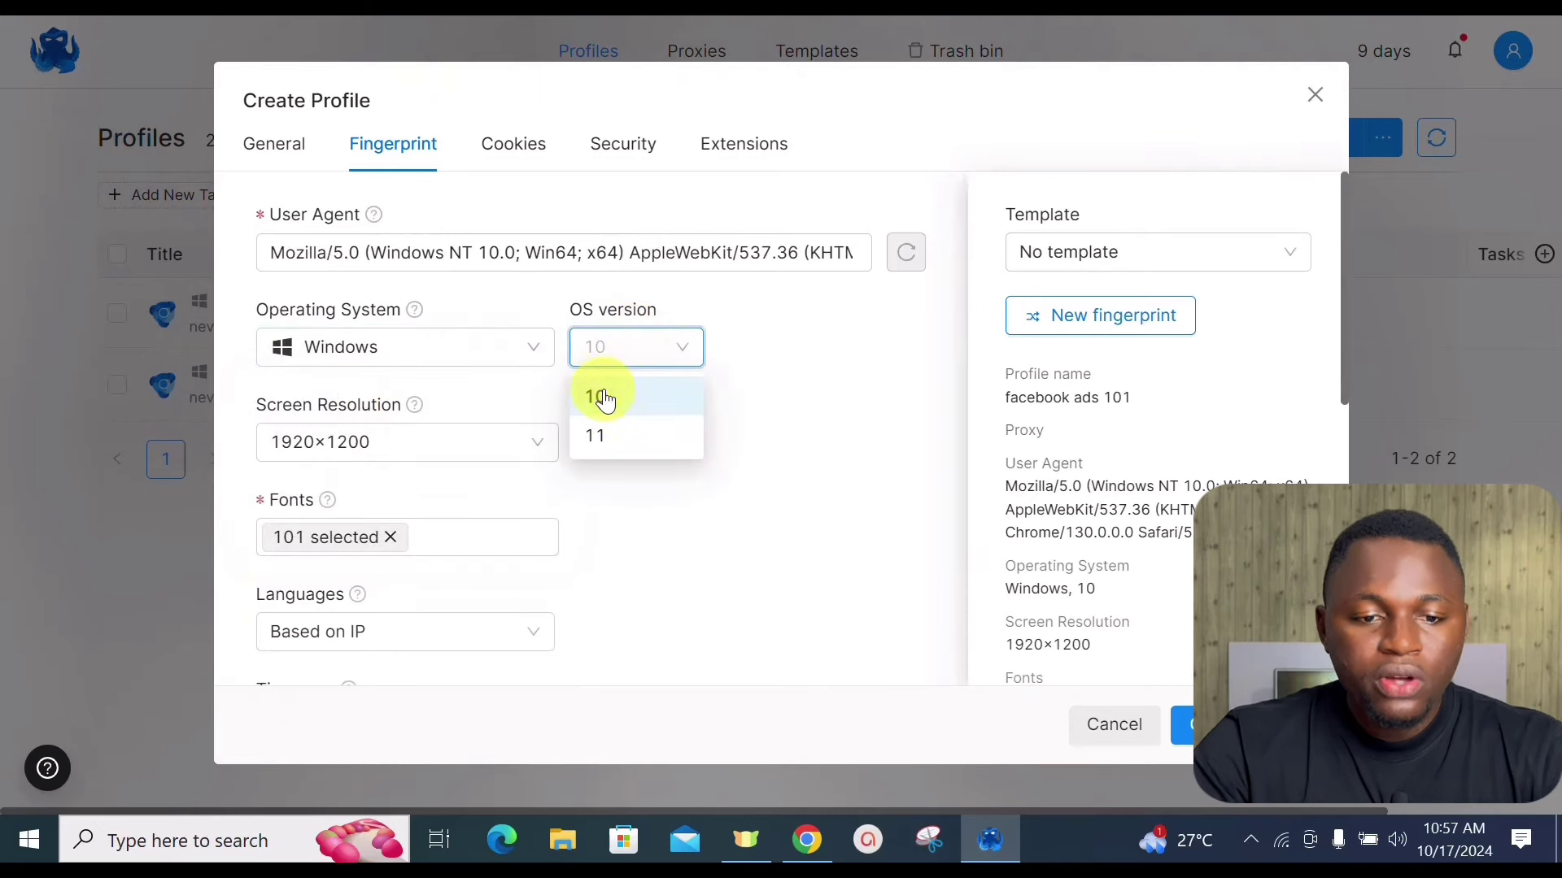
{"action": "left_click", "coordinate": [606, 398]}
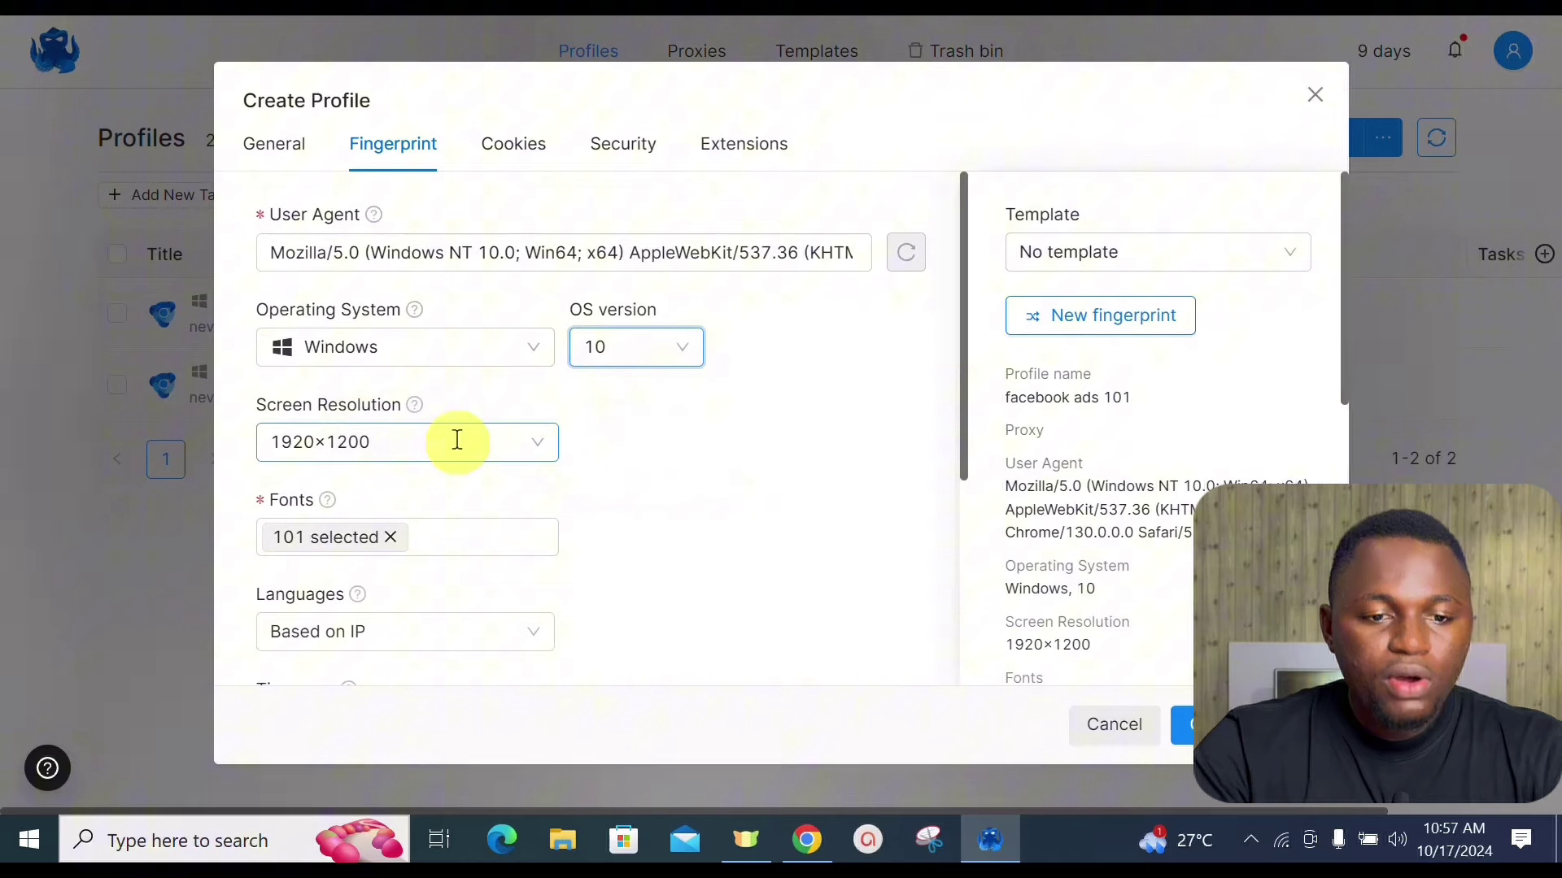
{"action": "left_click_drag", "start_coordinate": [963, 332], "coordinate": [957, 422]}
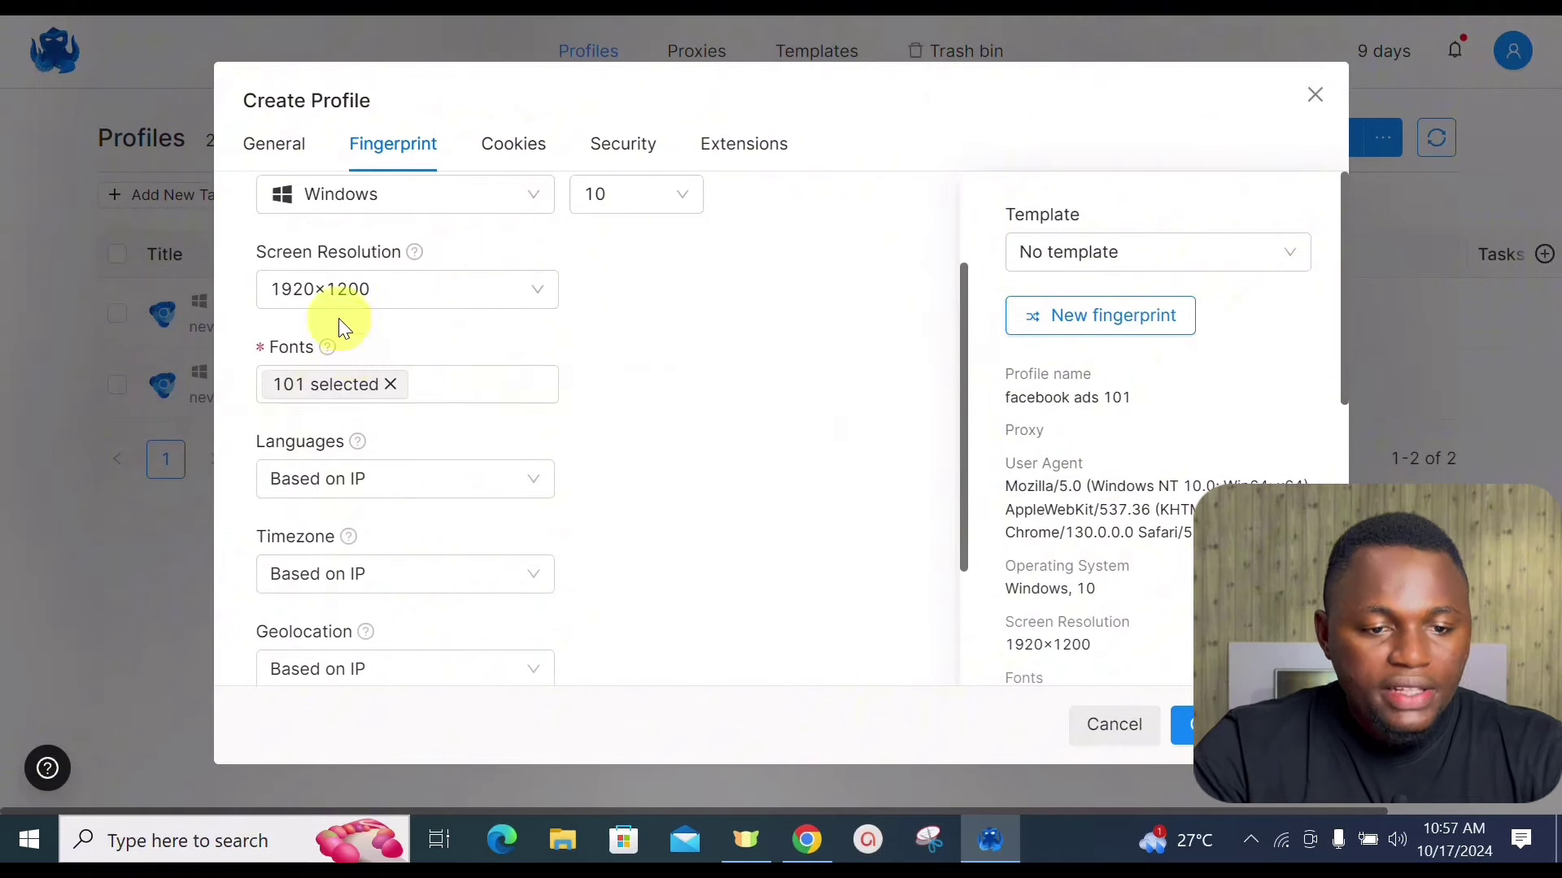
Check the fingerprint's language options, expand the hardware settings and set the RAM size to 32
{"action": "left_click", "coordinate": [384, 485]}
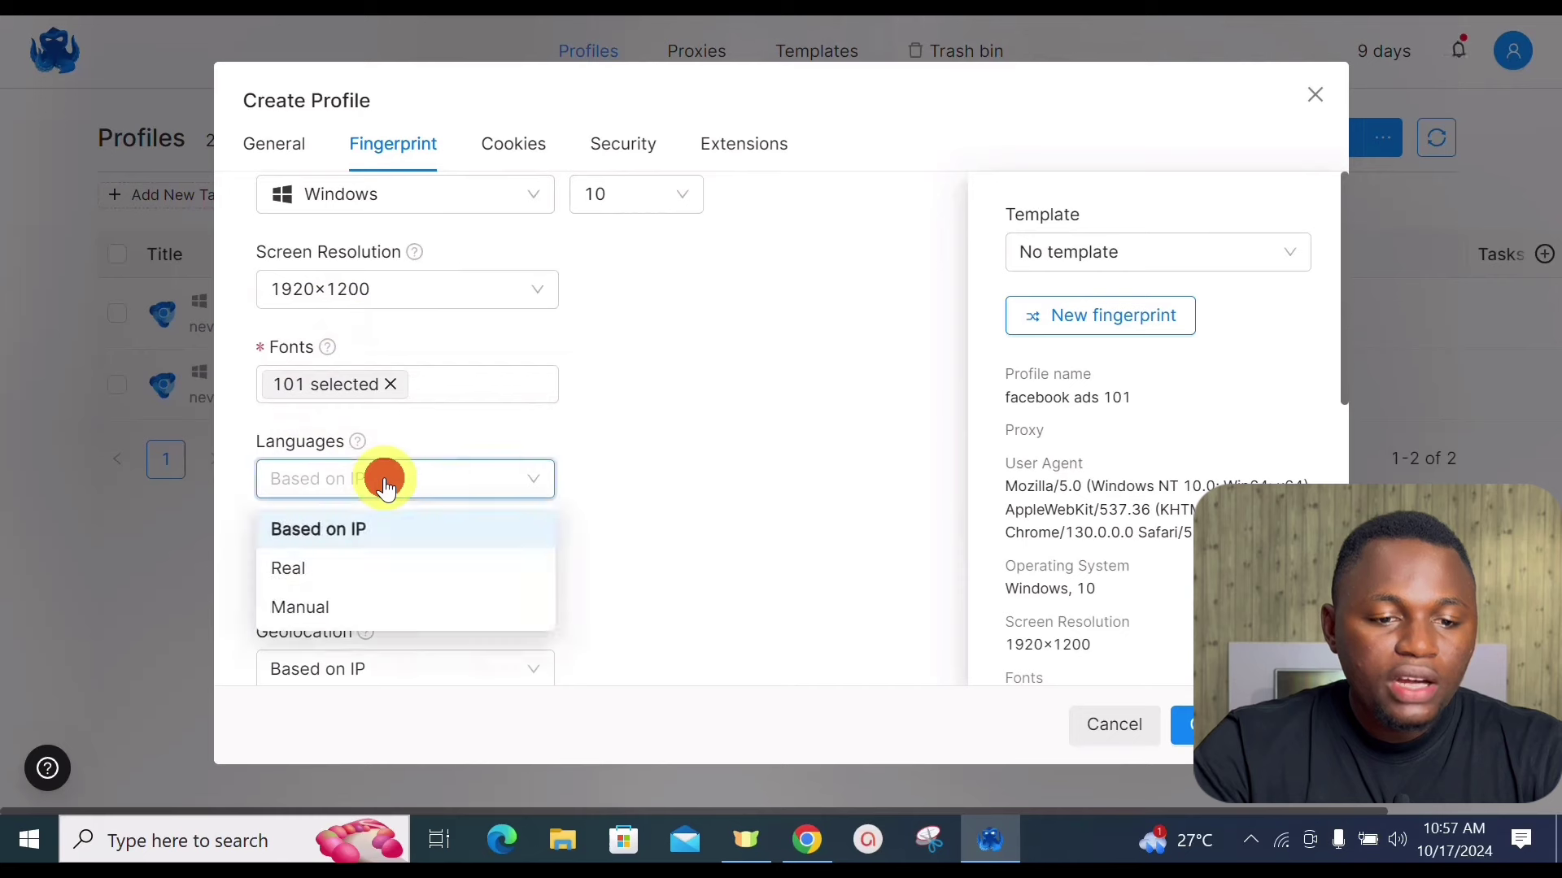
{"action": "left_click", "coordinate": [384, 483]}
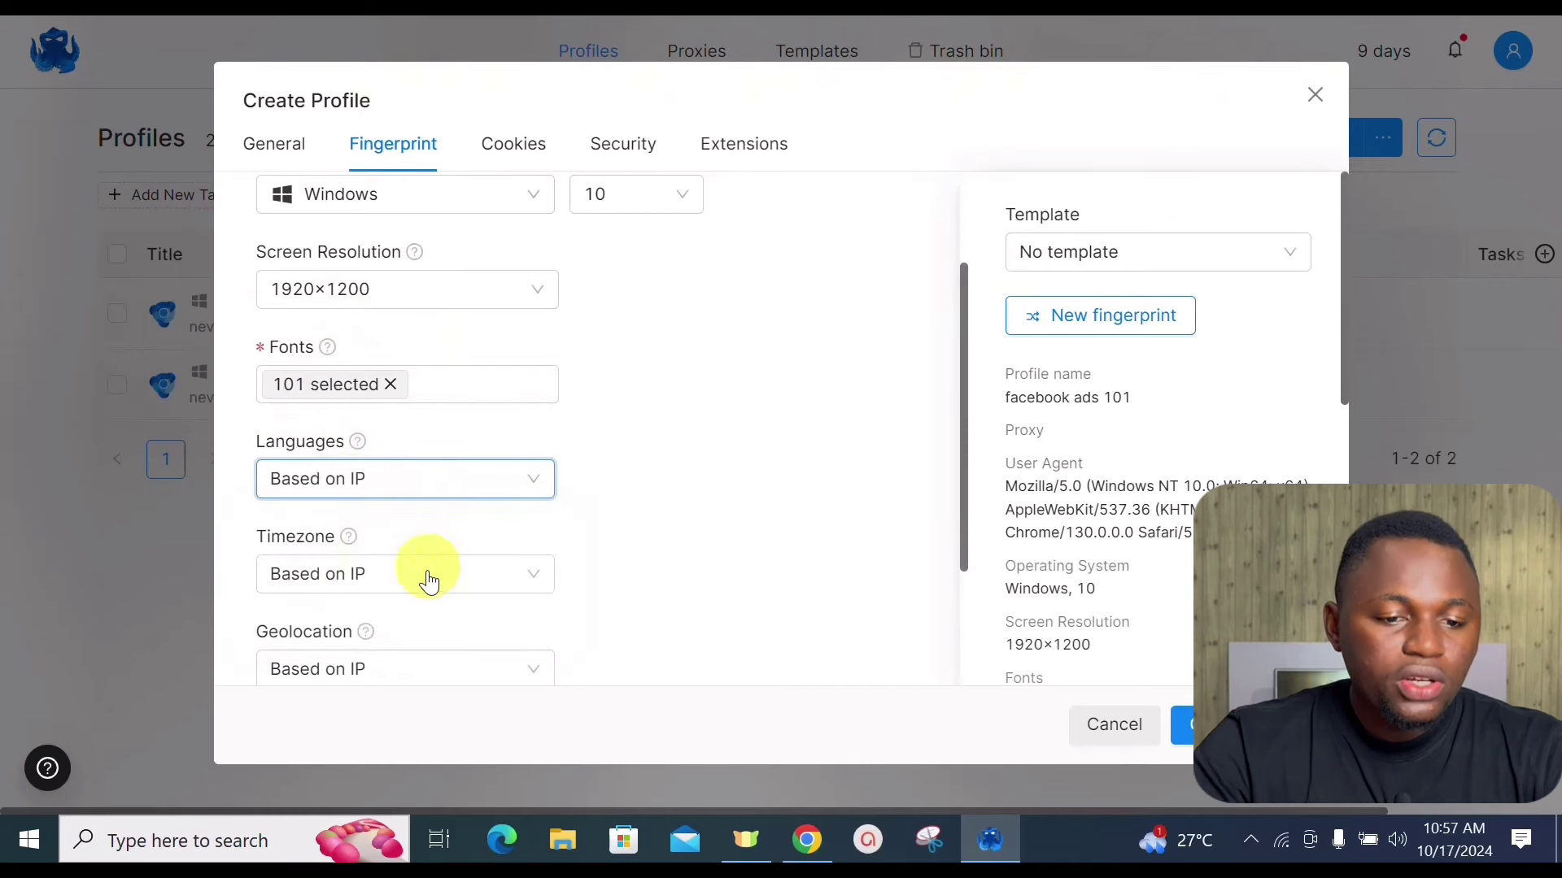
{"action": "left_click_drag", "start_coordinate": [964, 431], "coordinate": [950, 551]}
{"action": "left_click", "coordinate": [827, 553]}
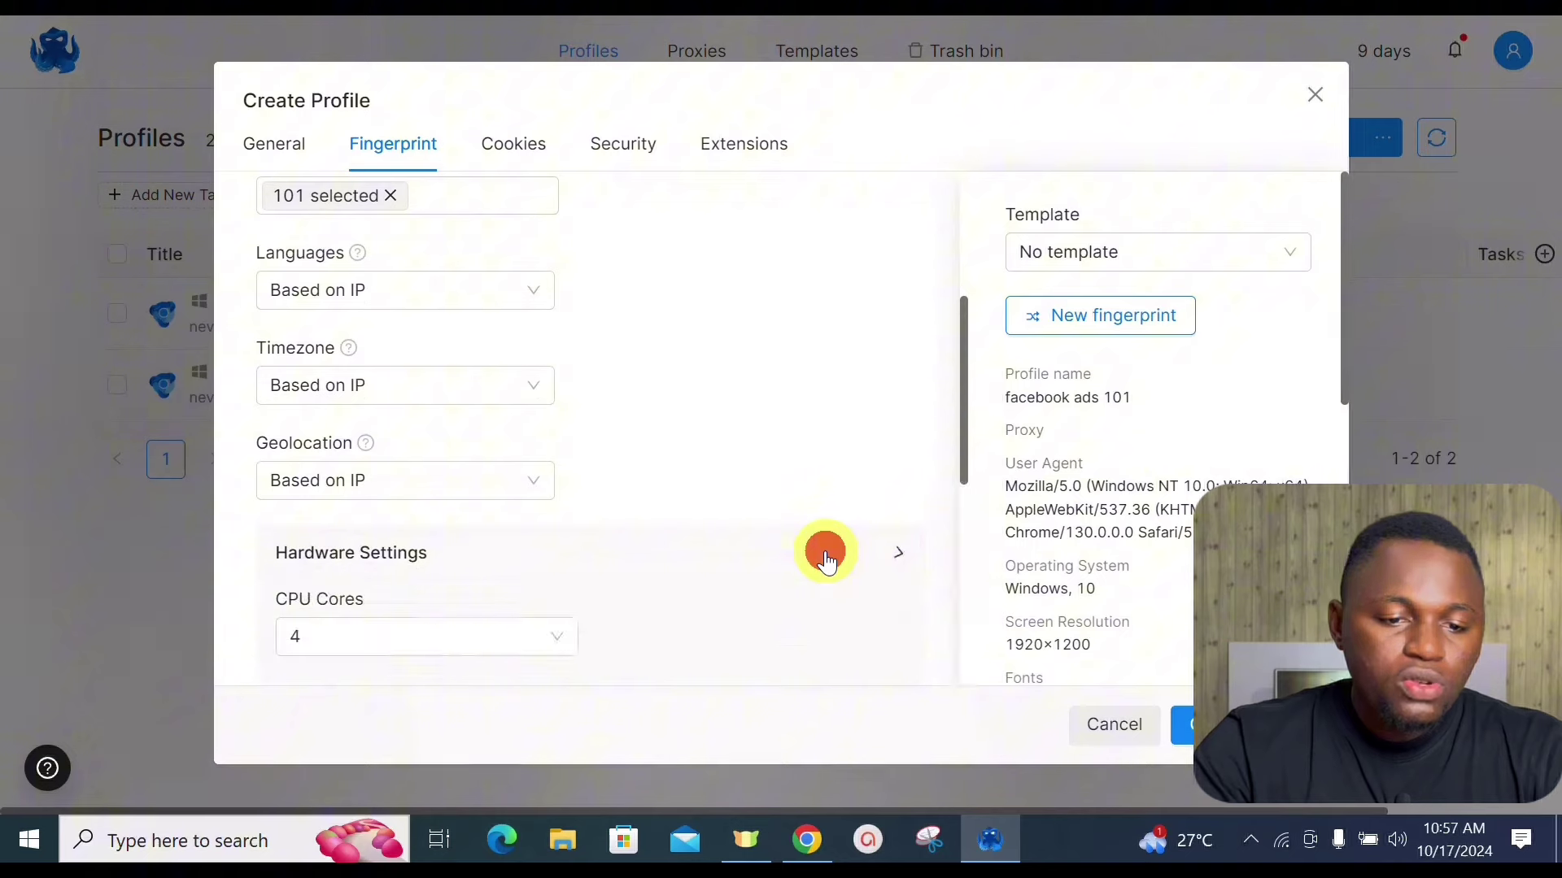
{"action": "left_click_drag", "start_coordinate": [964, 392], "coordinate": [991, 461]}
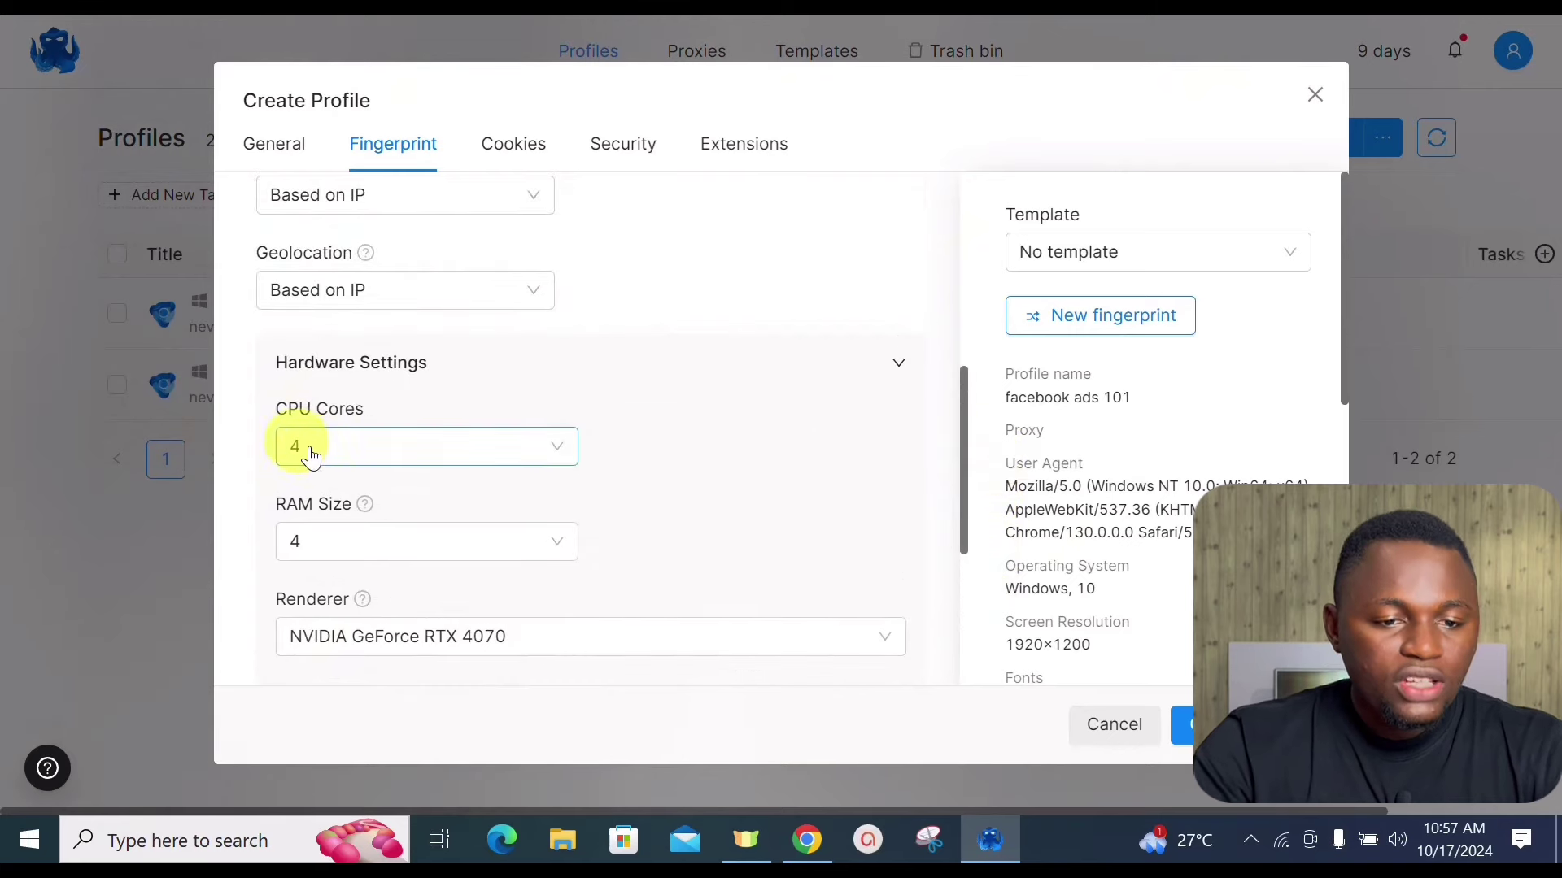
{"action": "left_click", "coordinate": [418, 465]}
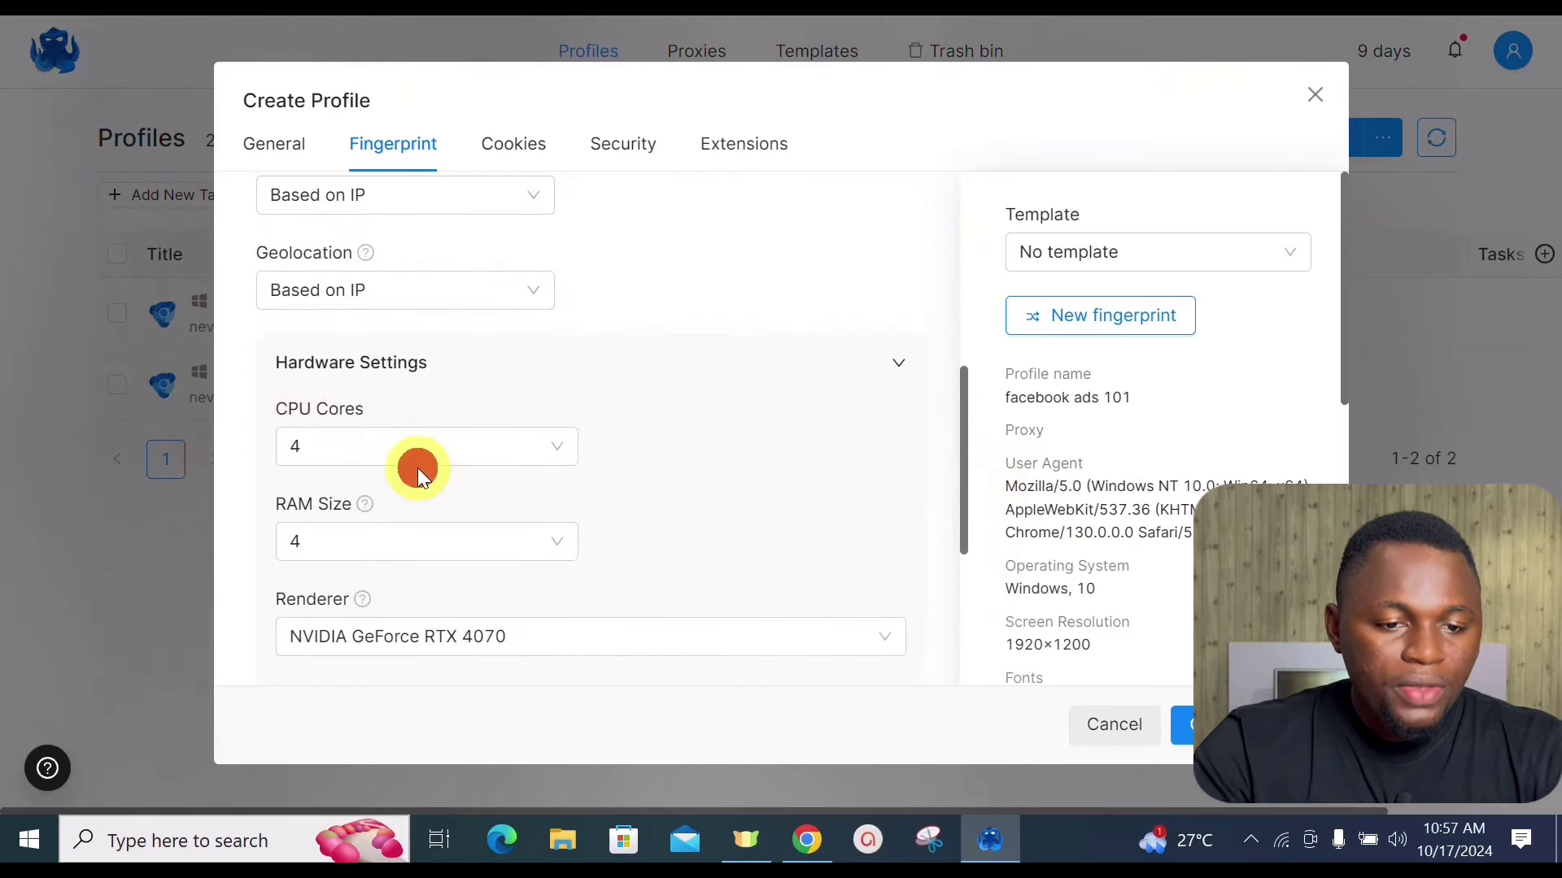
{"action": "left_click", "coordinate": [407, 544]}
{"action": "left_click_drag", "start_coordinate": [577, 340], "coordinate": [572, 467]}
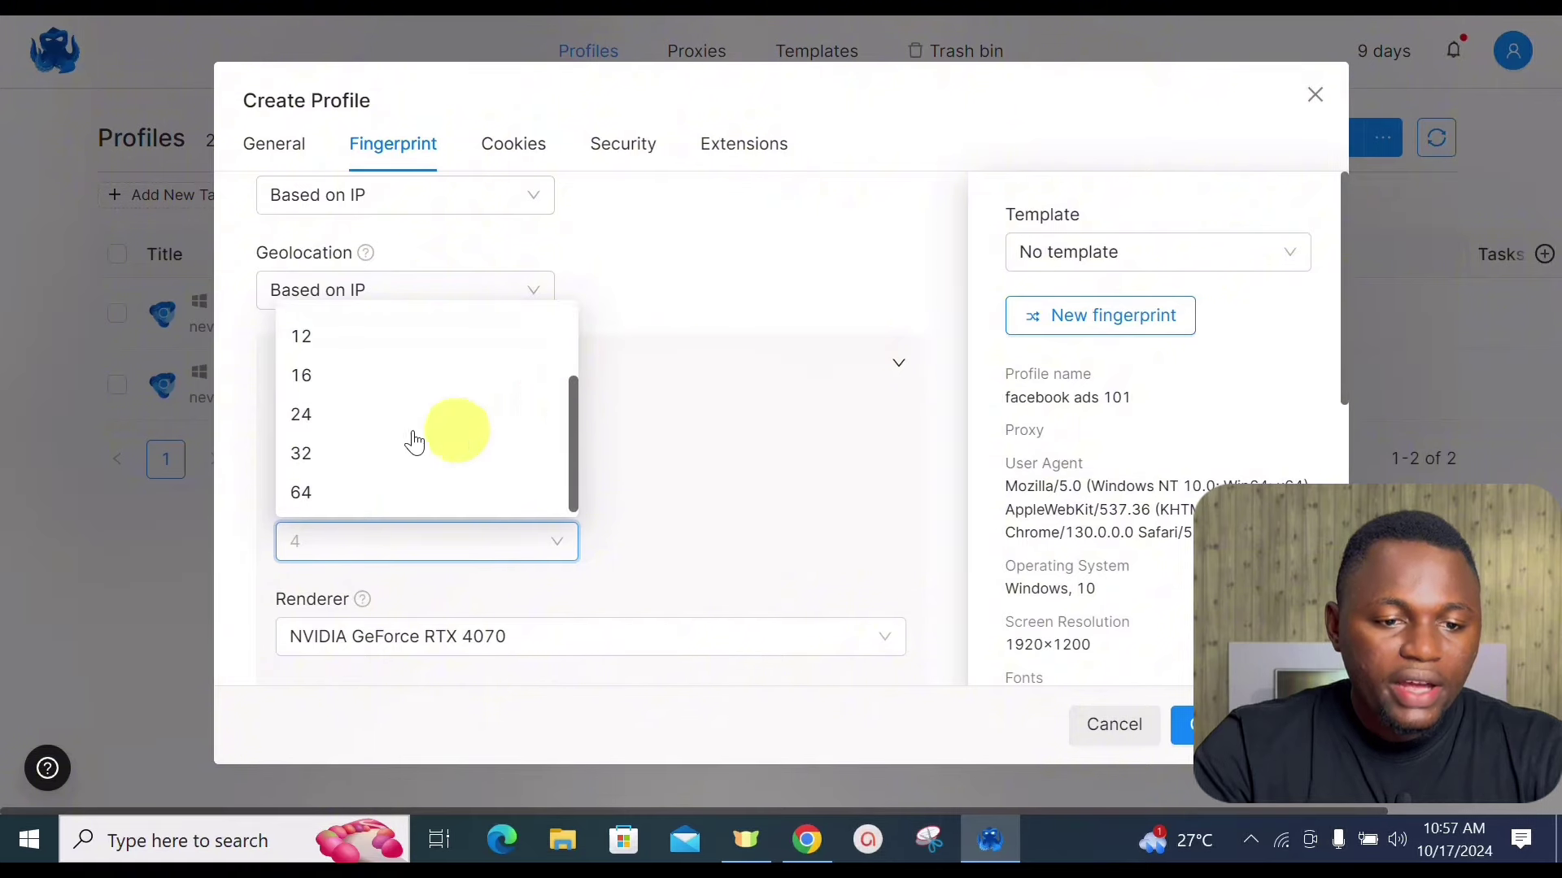
{"action": "left_click", "coordinate": [303, 452]}
Enable WebGL, Canvas and Audio hardware noise and set the number of microphones to 3
{"action": "left_click_drag", "start_coordinate": [965, 432], "coordinate": [974, 548]}
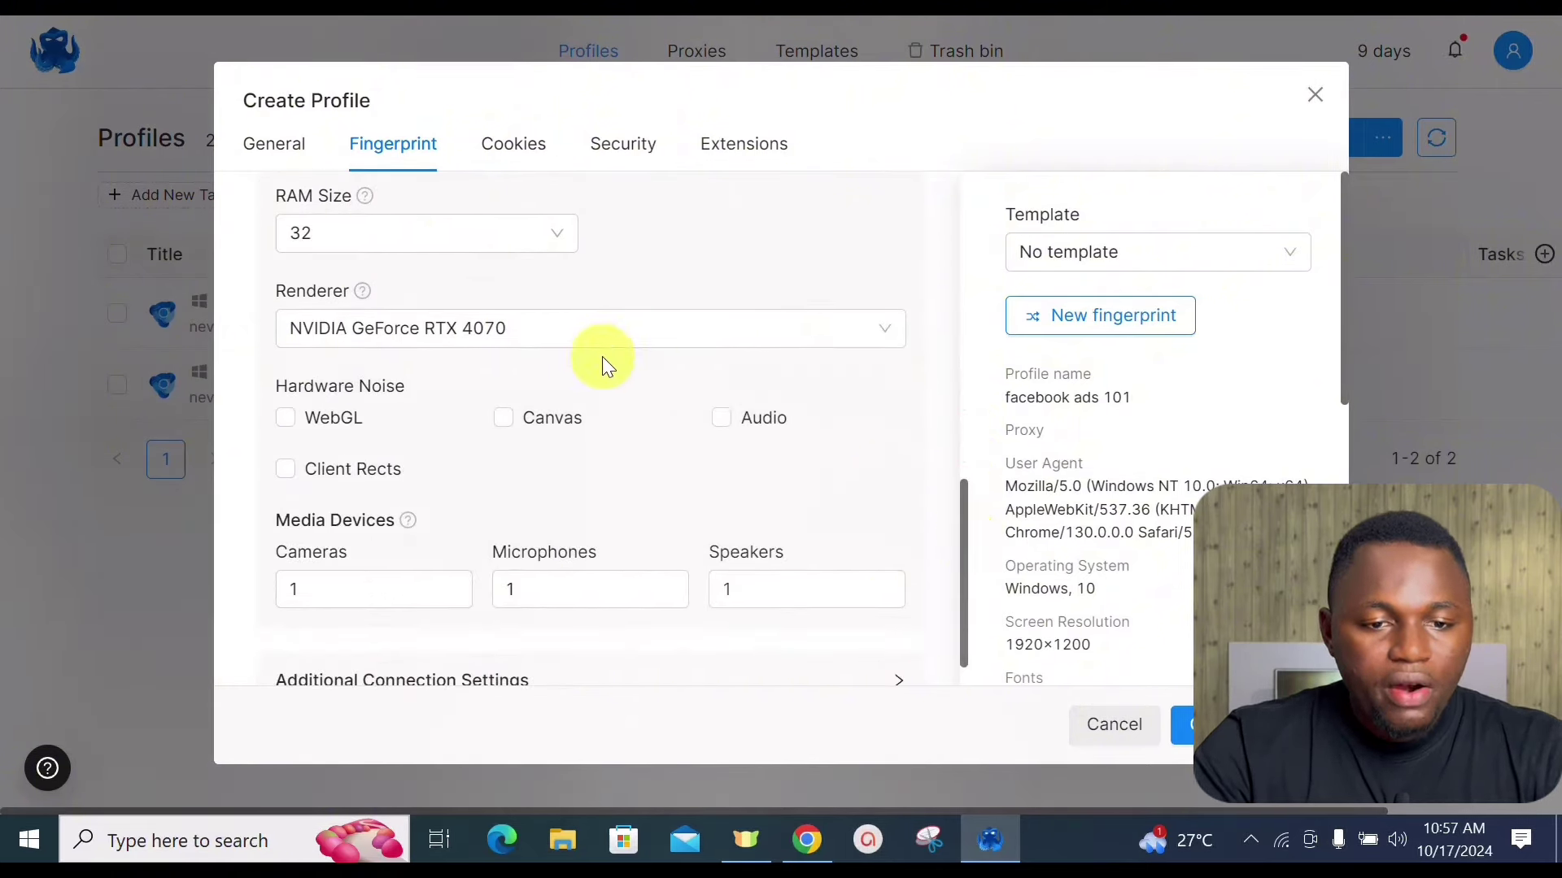
{"action": "left_click", "coordinate": [547, 328]}
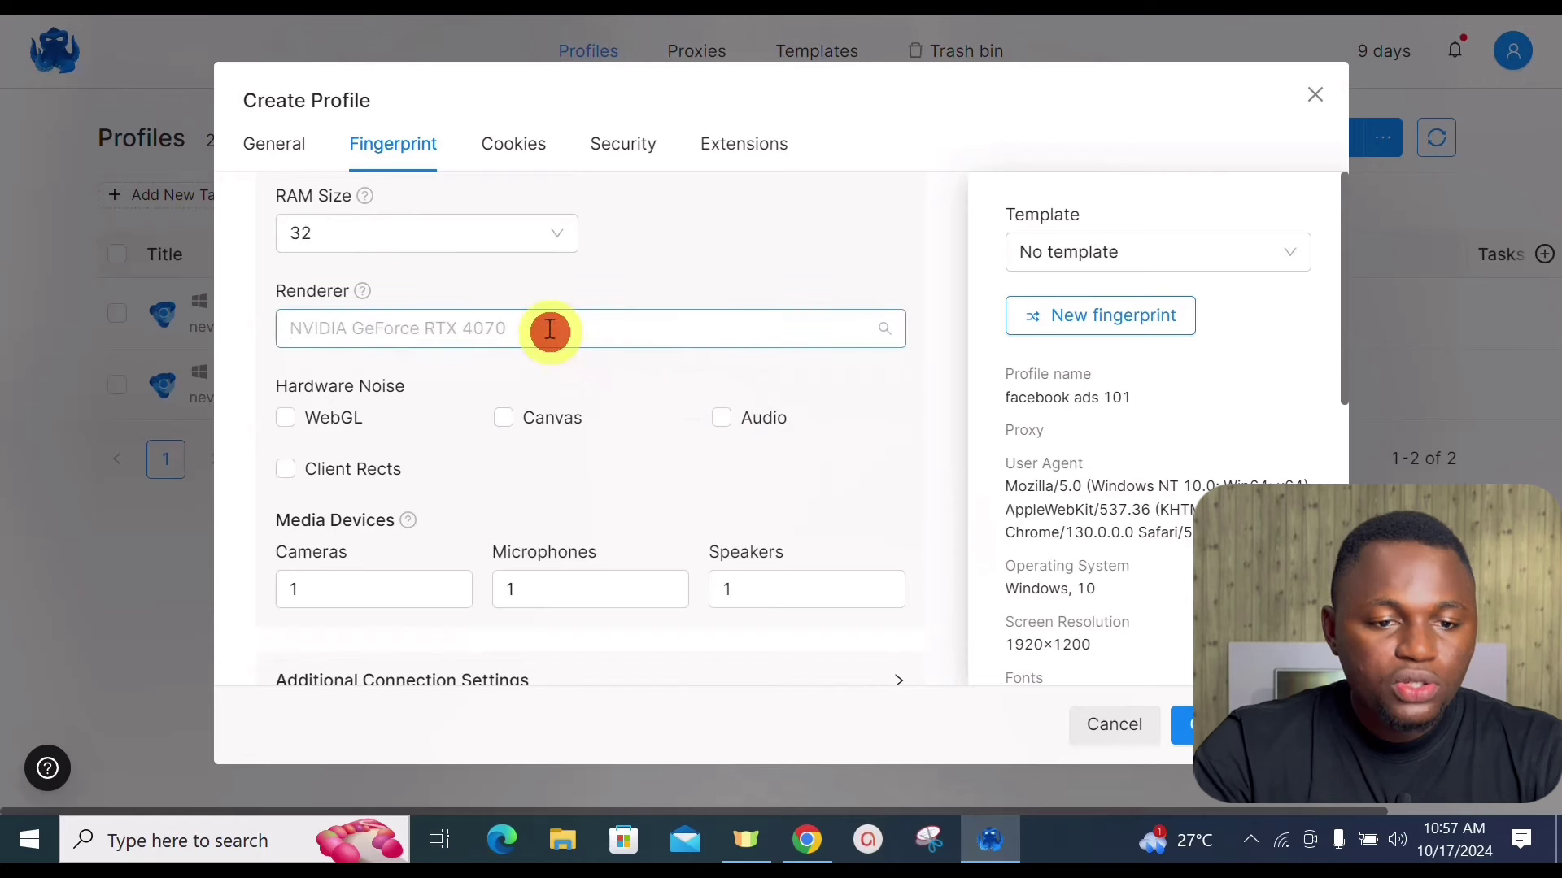
{"action": "left_click", "coordinate": [567, 292]}
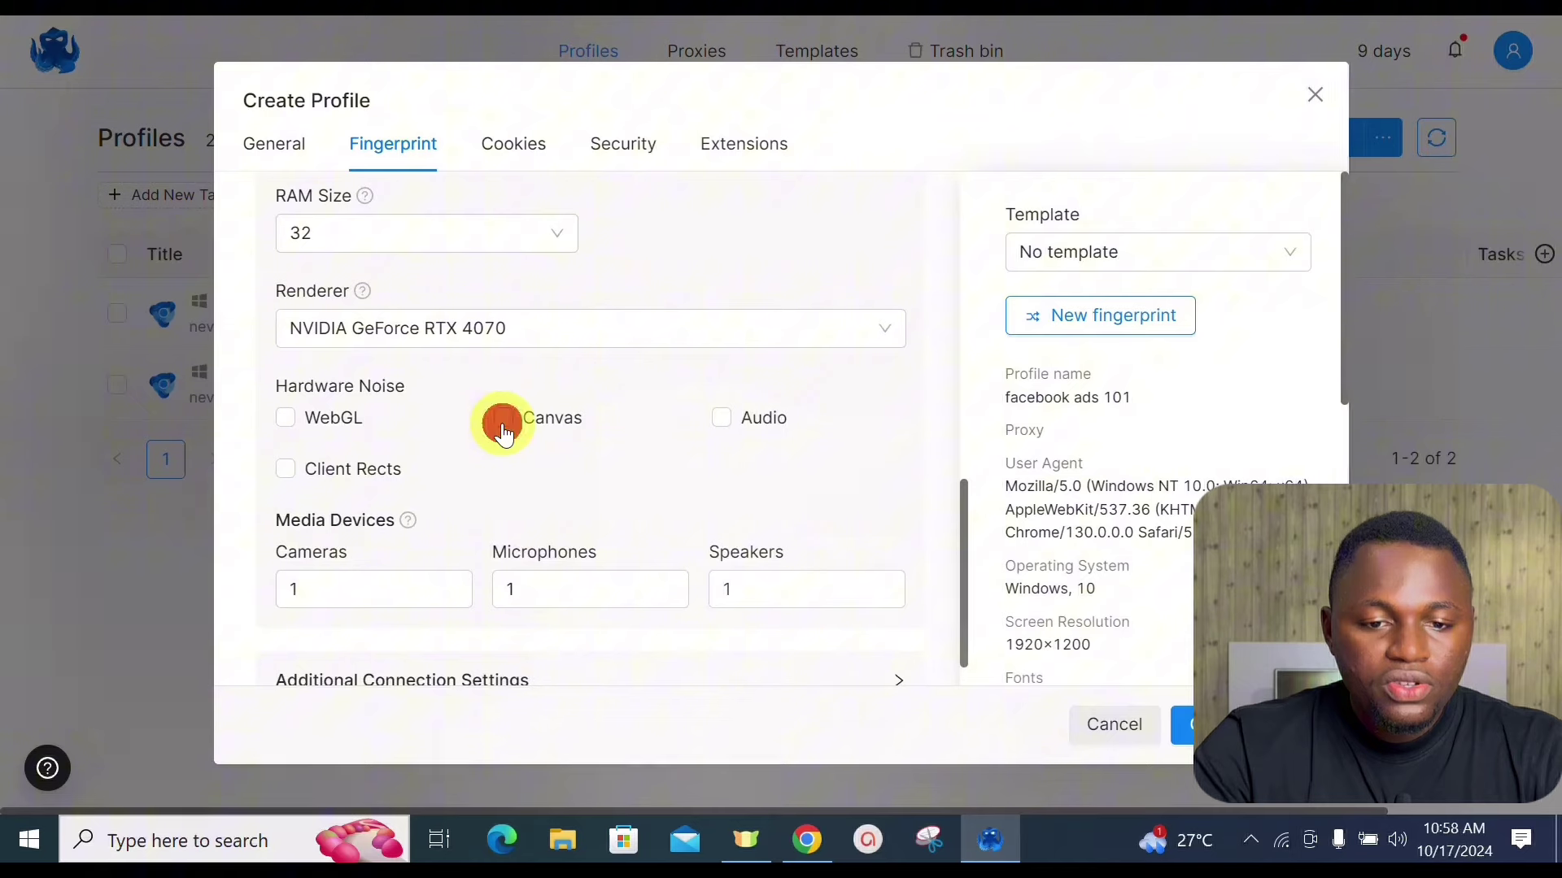
{"action": "left_click", "coordinate": [287, 418]}
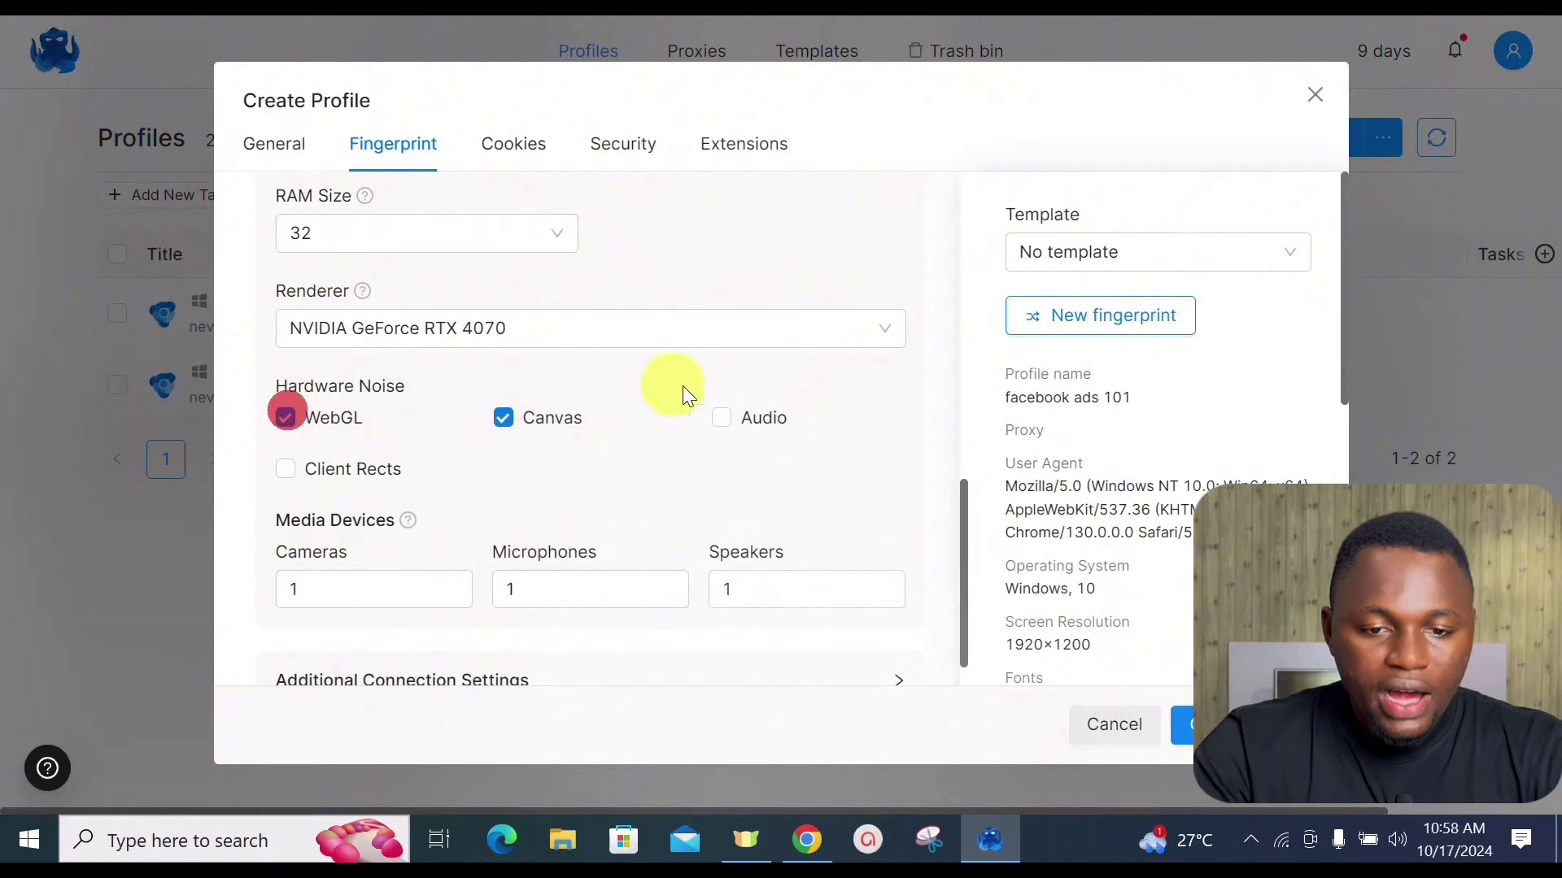
{"action": "left_click", "coordinate": [549, 585]}
{"action": "key", "text": "BackSpace"}
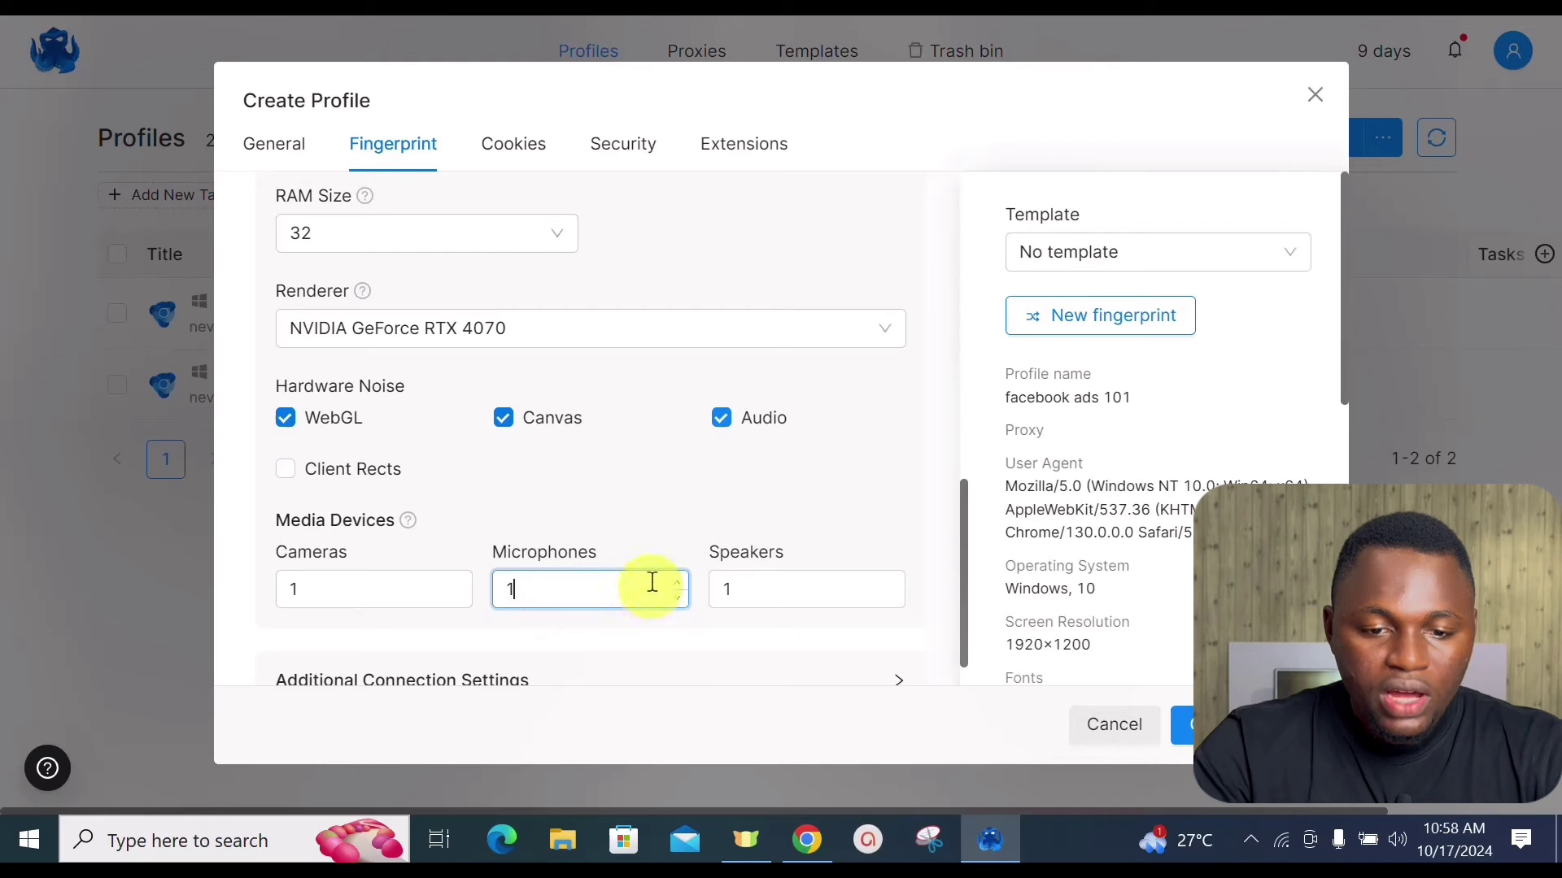
{"action": "type", "text": "3"}
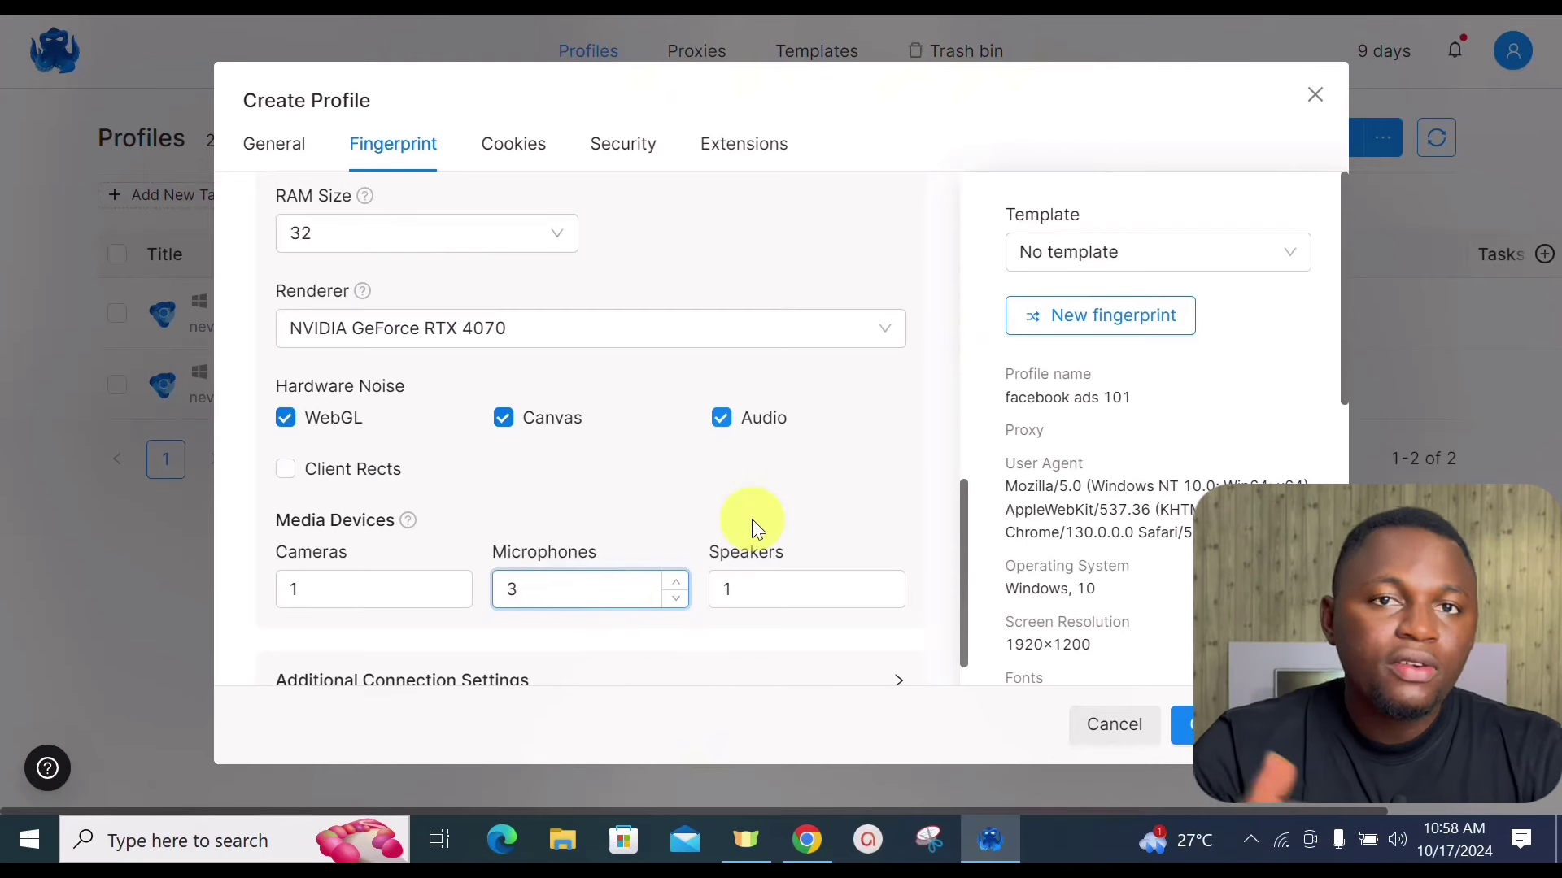
Expand the additional connection settings and examine the available WebRTC options
{"action": "left_click_drag", "start_coordinate": [964, 525], "coordinate": [969, 514]}
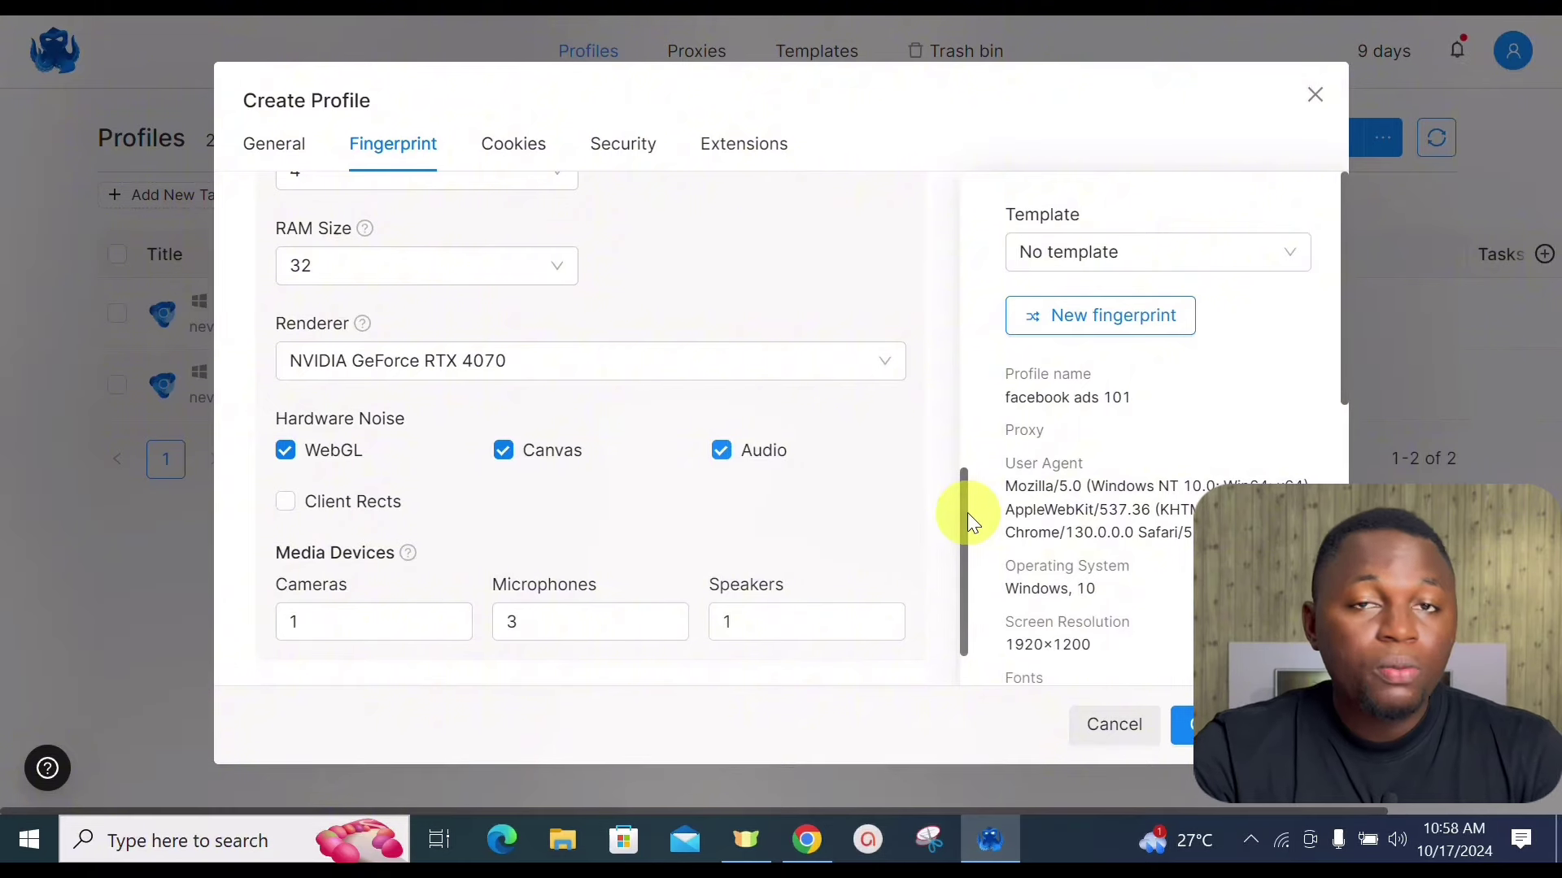
{"action": "scroll", "coordinate": [968, 512], "scroll_direction": "down", "scroll_amount": 1}
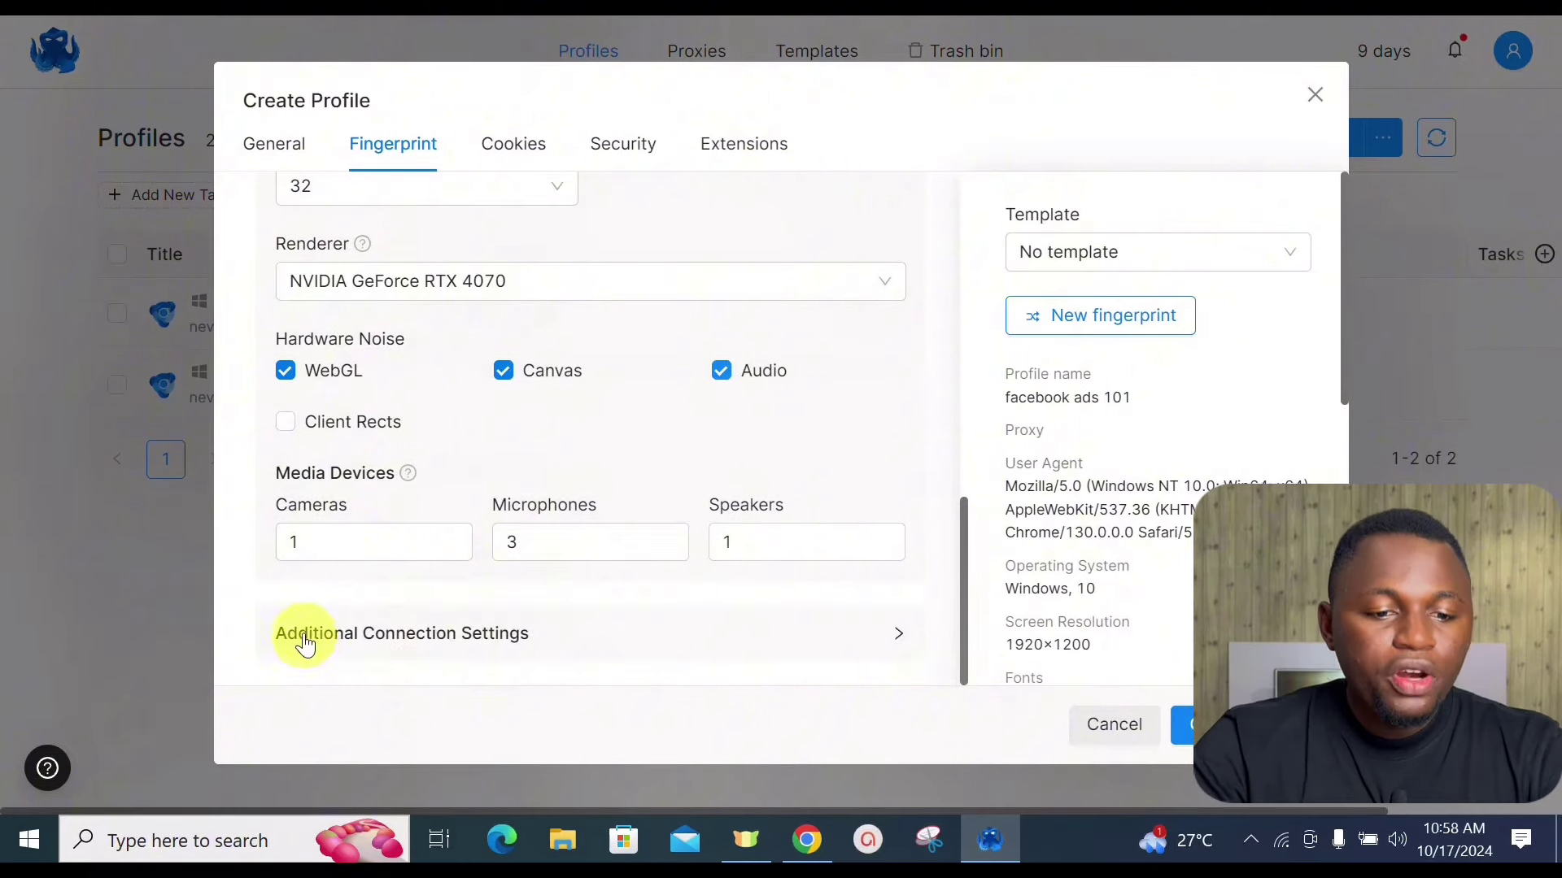
{"action": "left_click", "coordinate": [380, 643]}
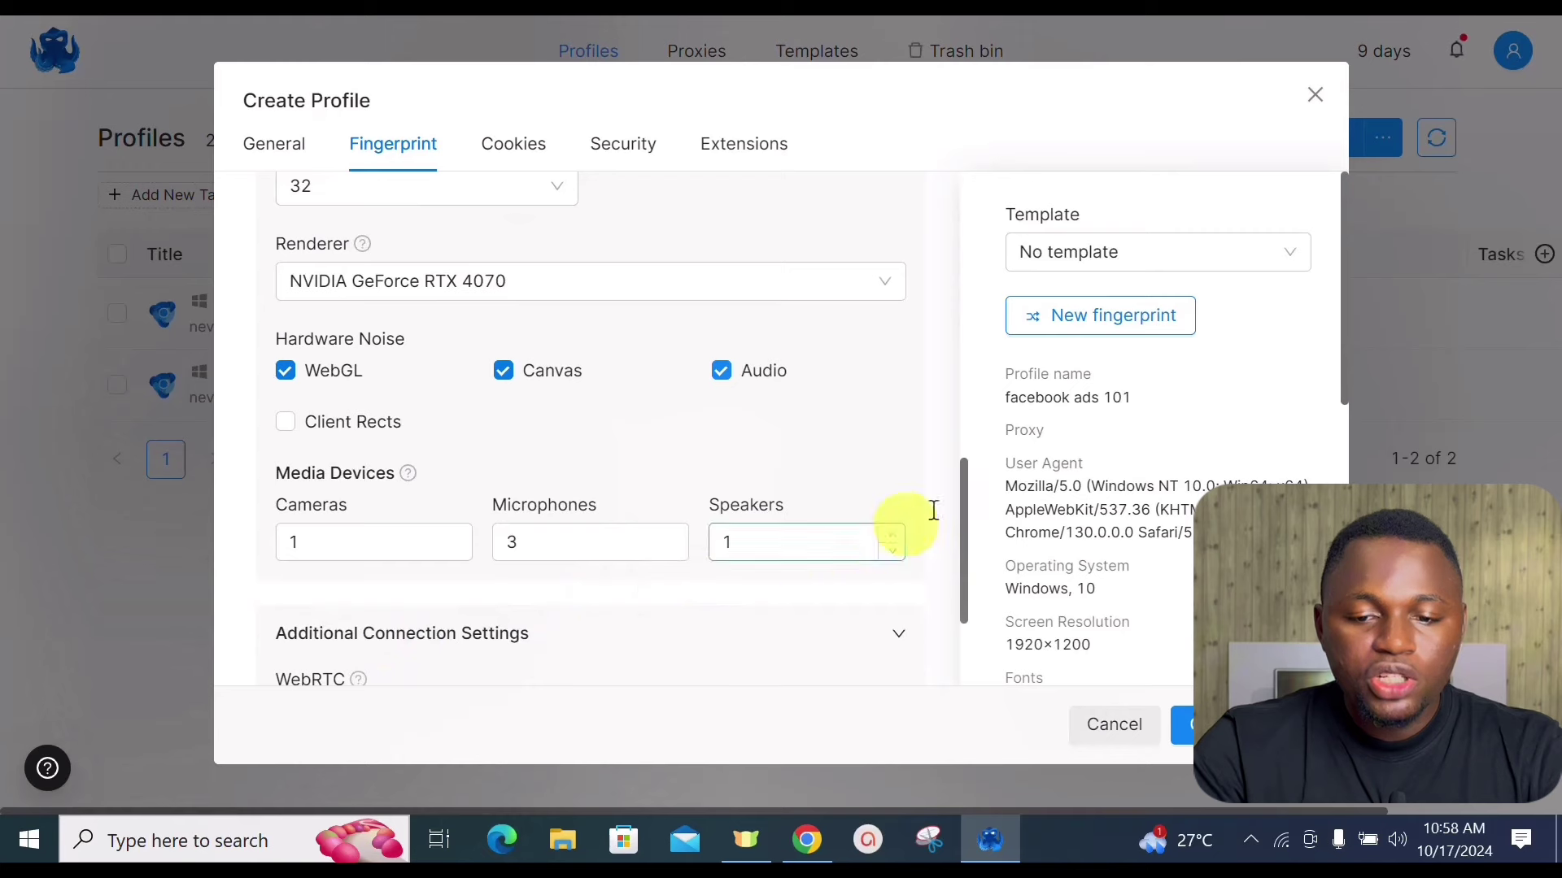
{"action": "left_click_drag", "start_coordinate": [963, 492], "coordinate": [966, 600]}
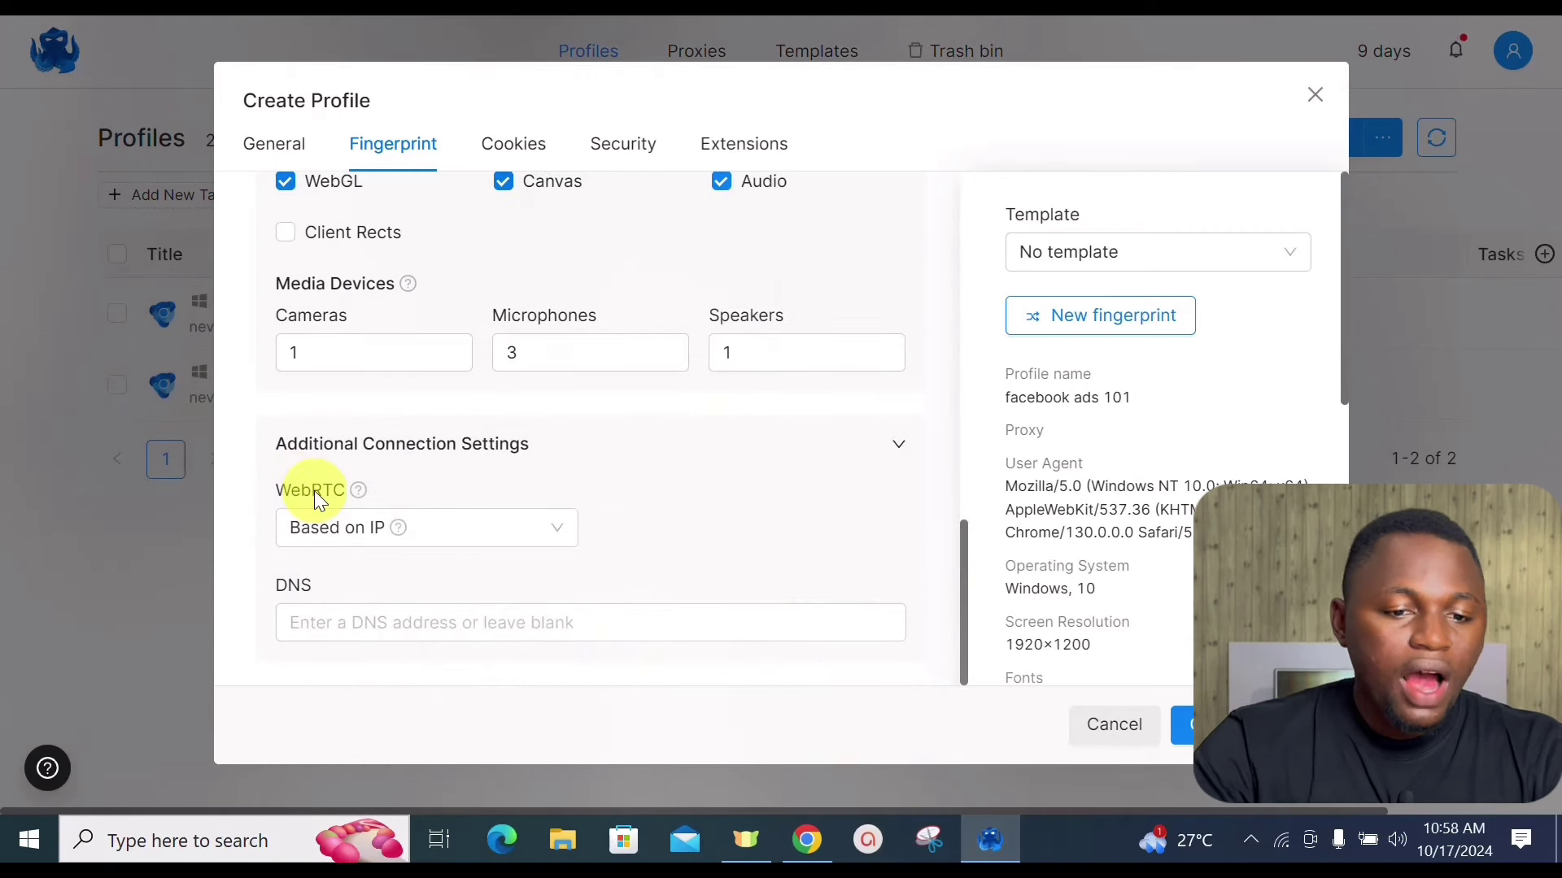
{"action": "left_click", "coordinate": [345, 522]}
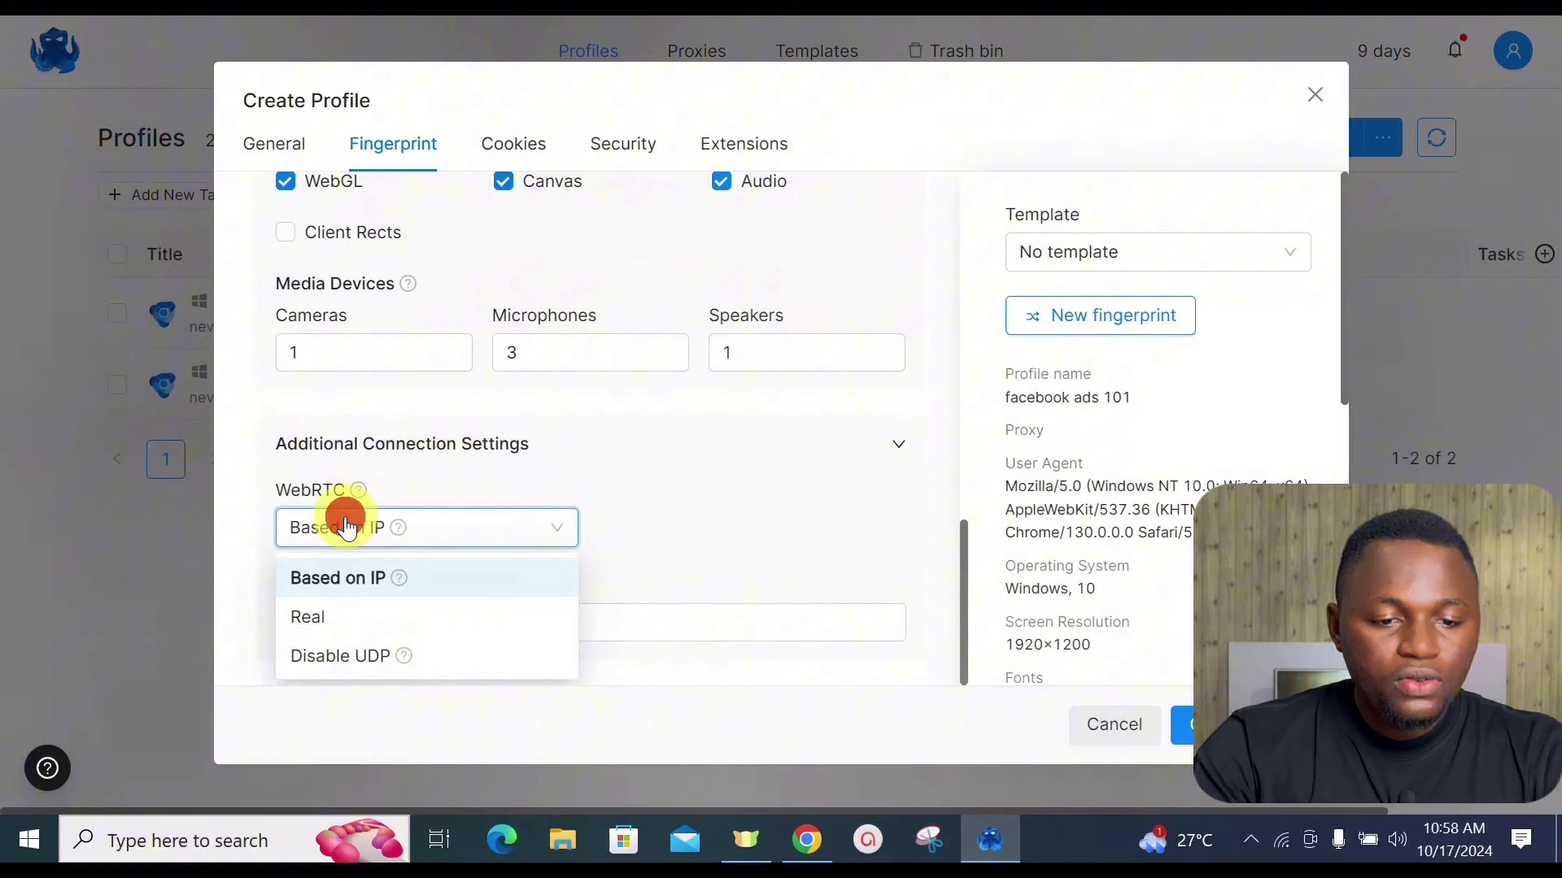
{"action": "left_click", "coordinate": [344, 525]}
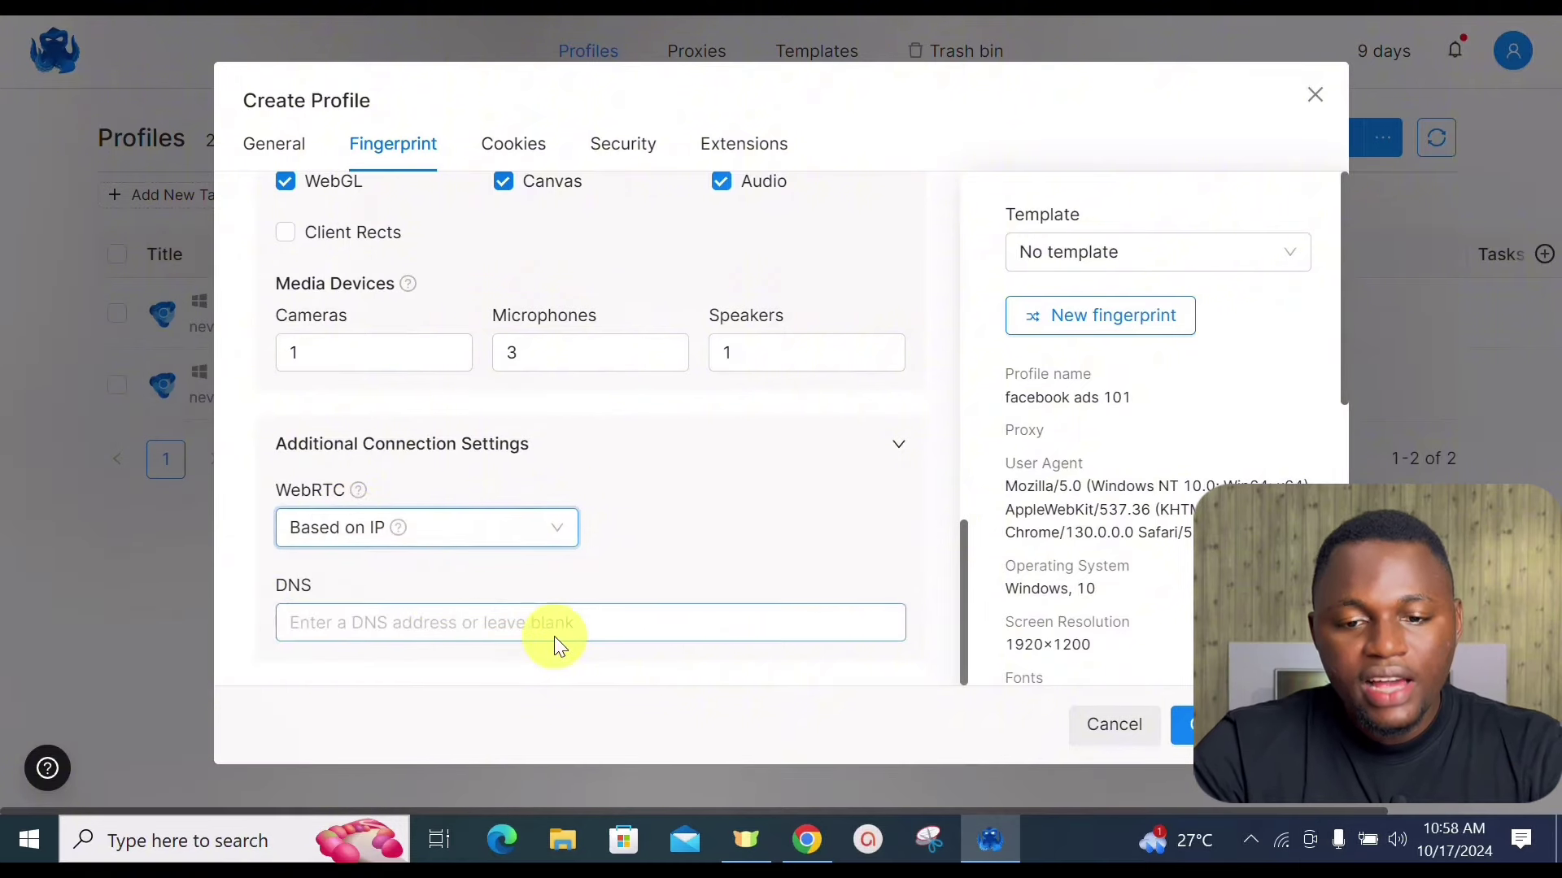
{"action": "left_click_drag", "start_coordinate": [960, 570], "coordinate": [971, 172]}
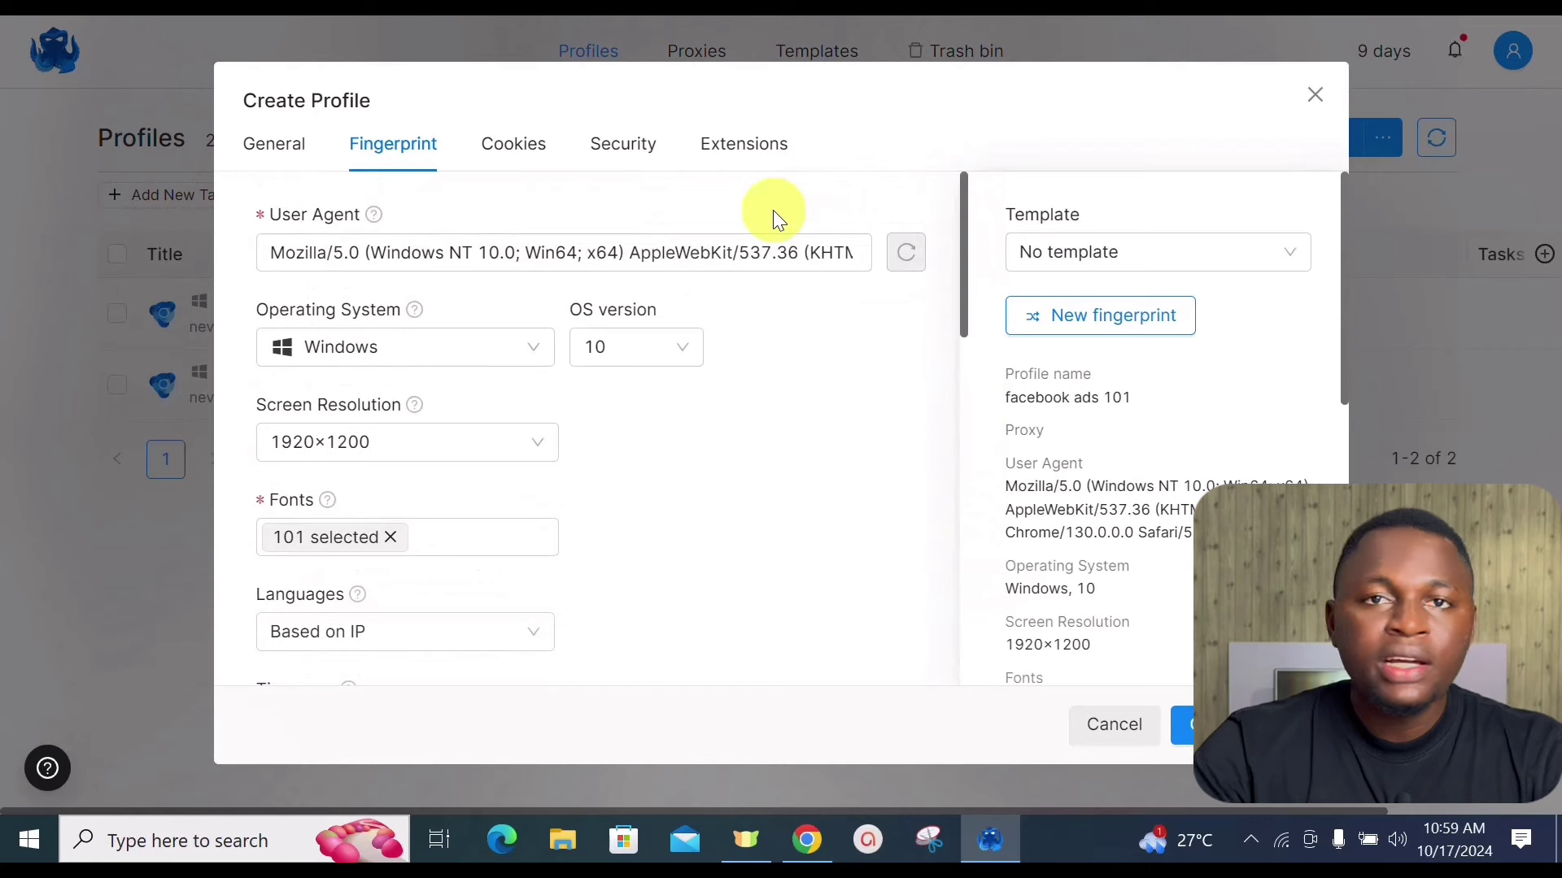
Examine the profile's cookie settings and password protection, dismissing the password form without setting one
{"action": "left_click", "coordinate": [510, 163]}
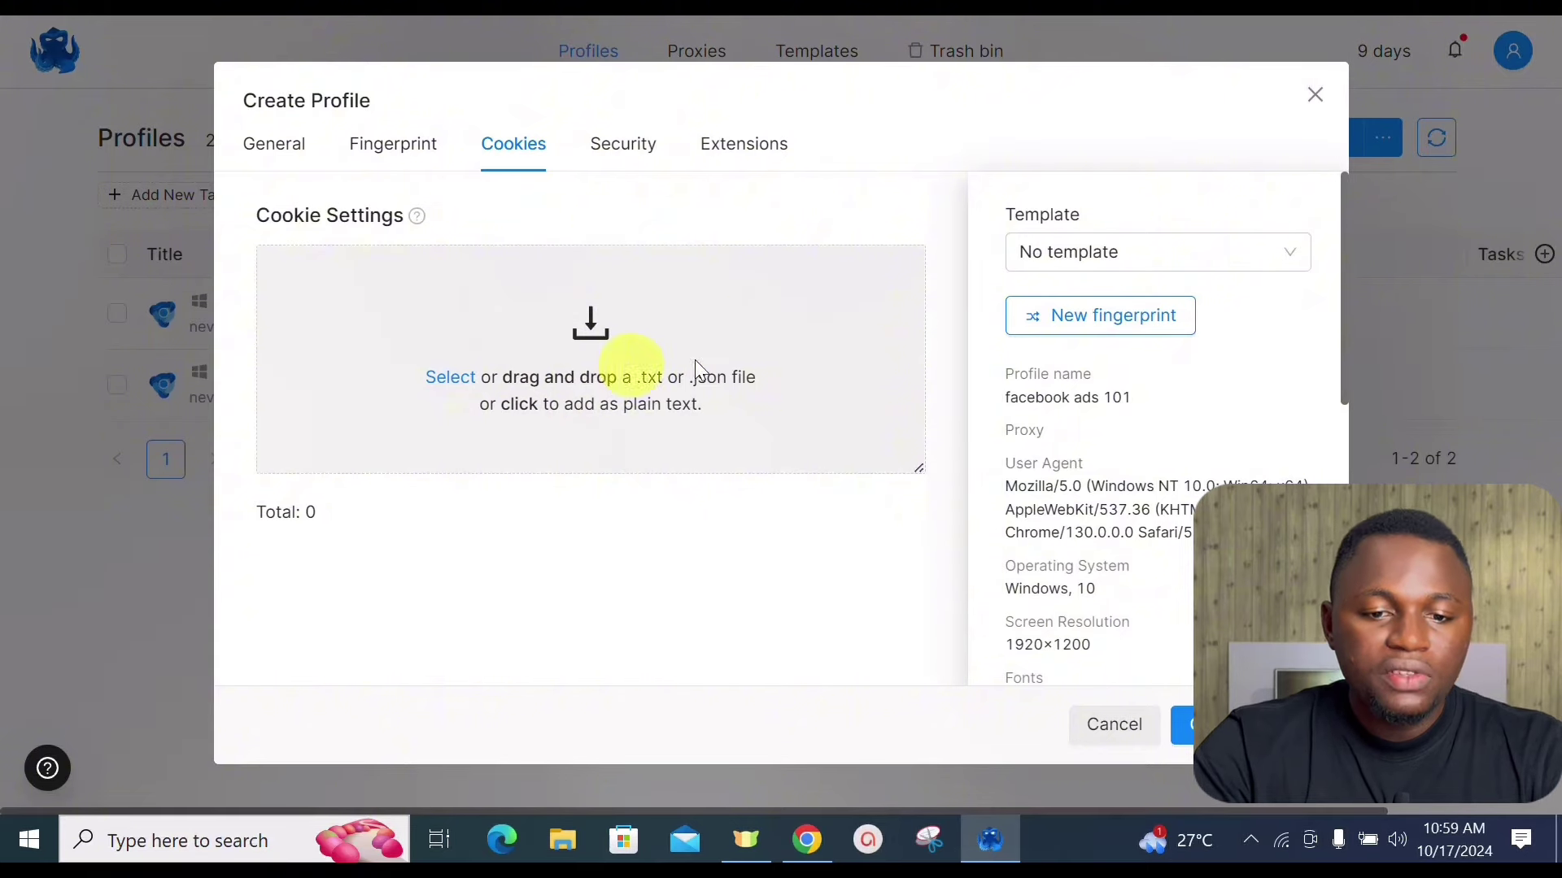
{"action": "left_click", "coordinate": [628, 154]}
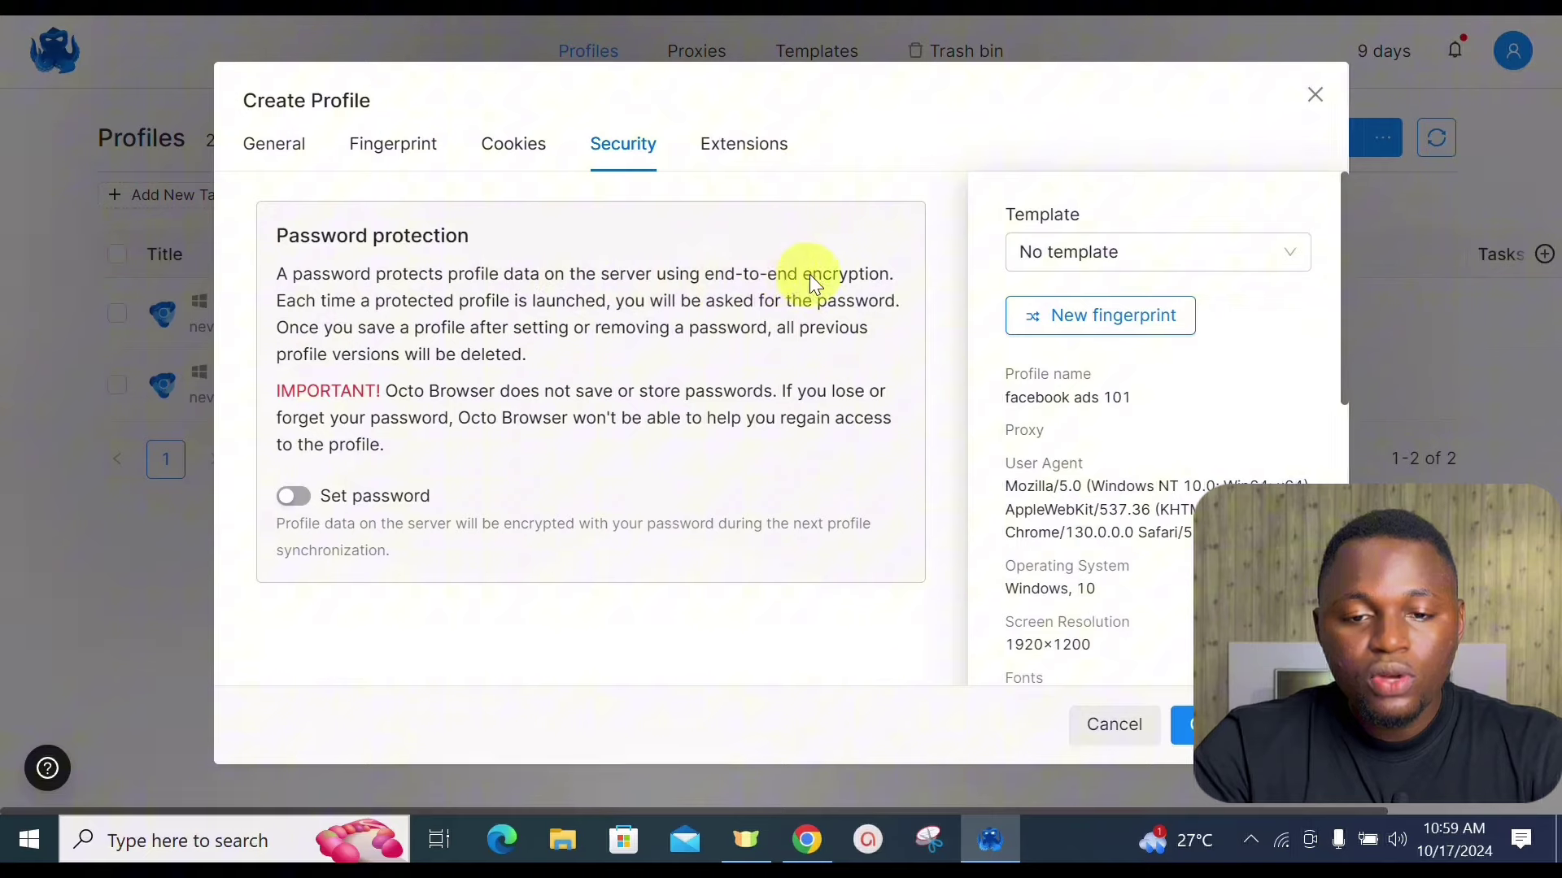
{"action": "left_click", "coordinate": [293, 494]}
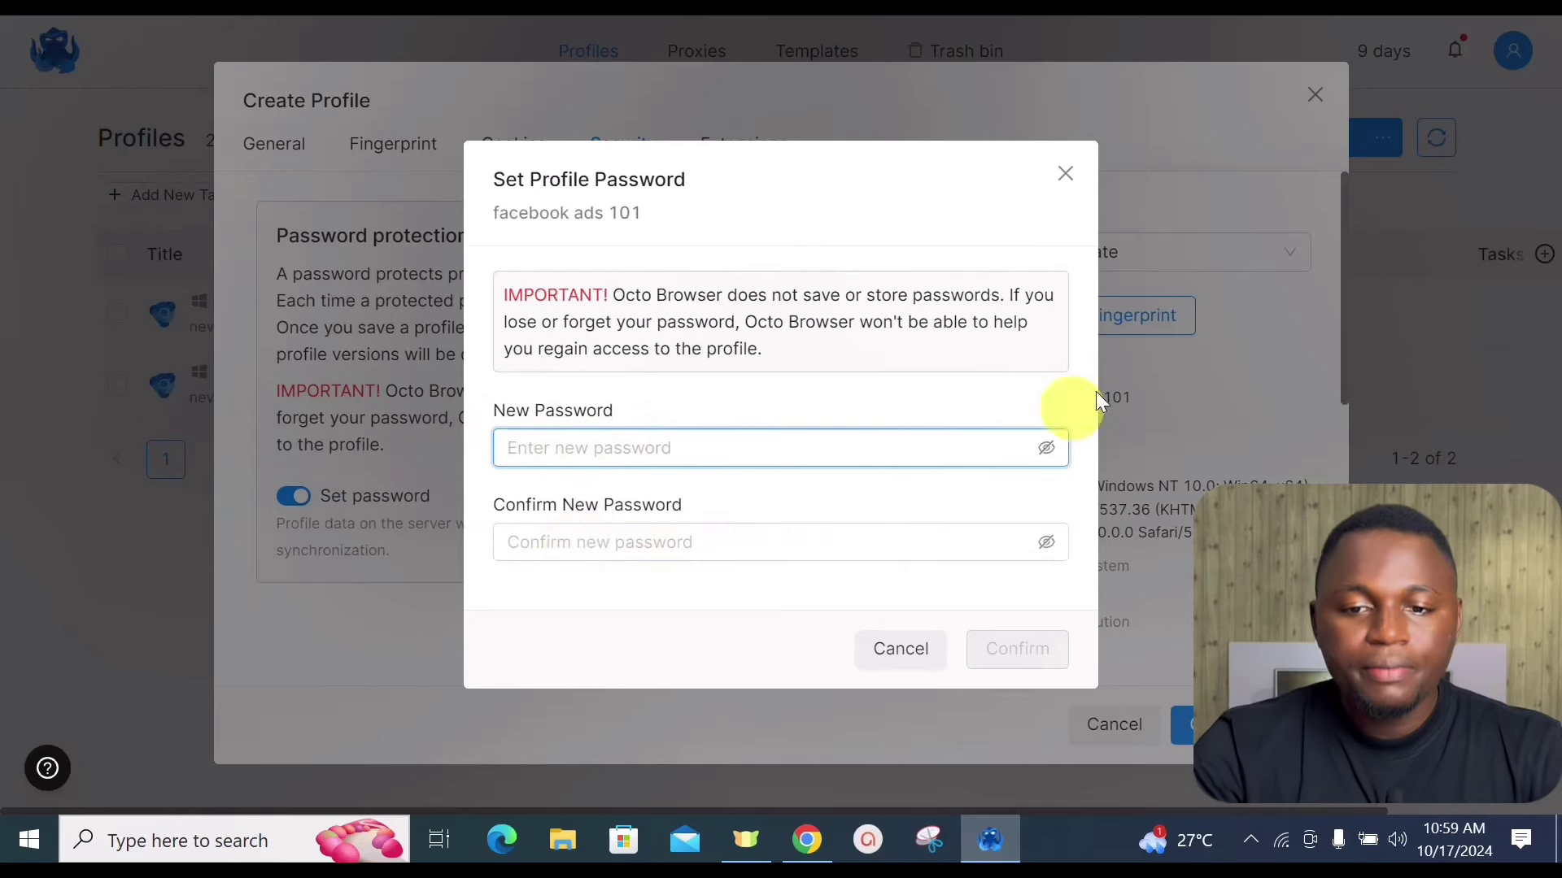
{"action": "left_click", "coordinate": [1066, 173]}
Search the profile's extensions for vidiq and clear the search
{"action": "left_click", "coordinate": [741, 146]}
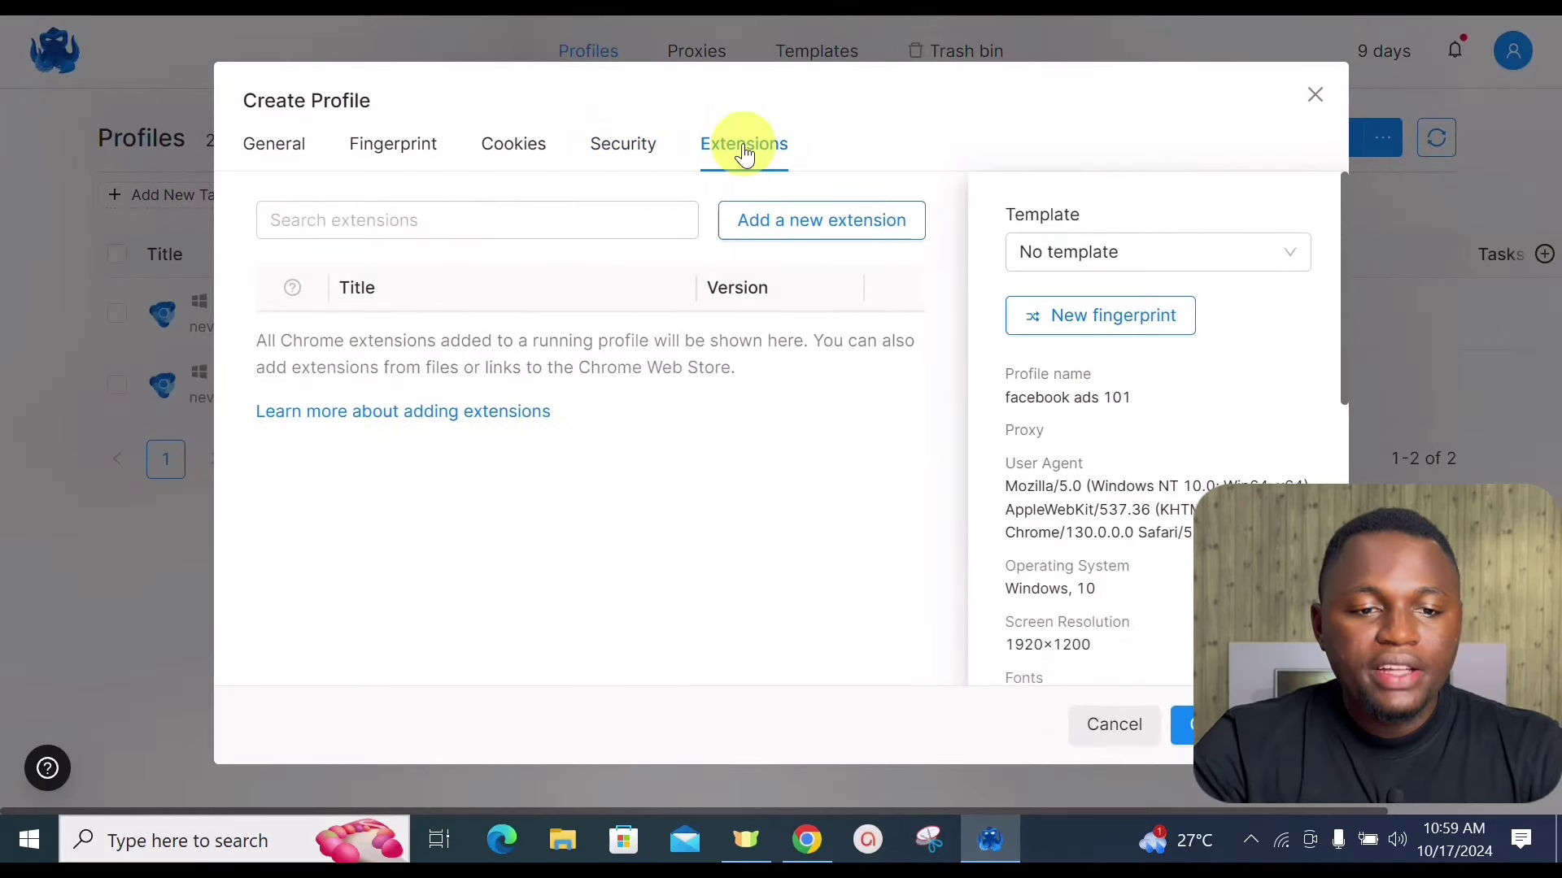
{"action": "left_click", "coordinate": [494, 227]}
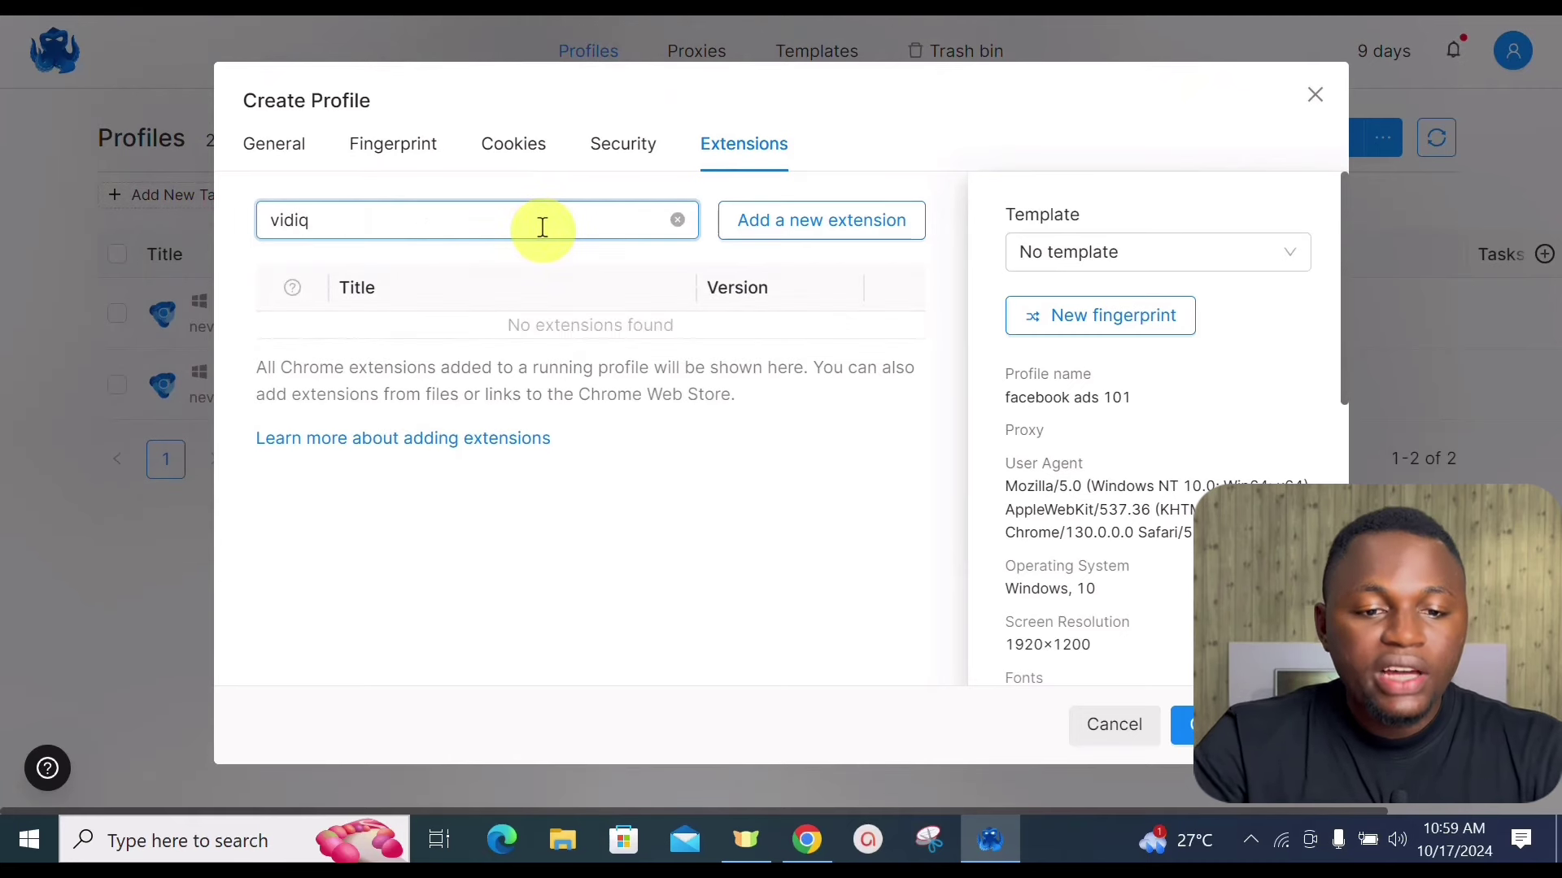
{"action": "left_click", "coordinate": [676, 219]}
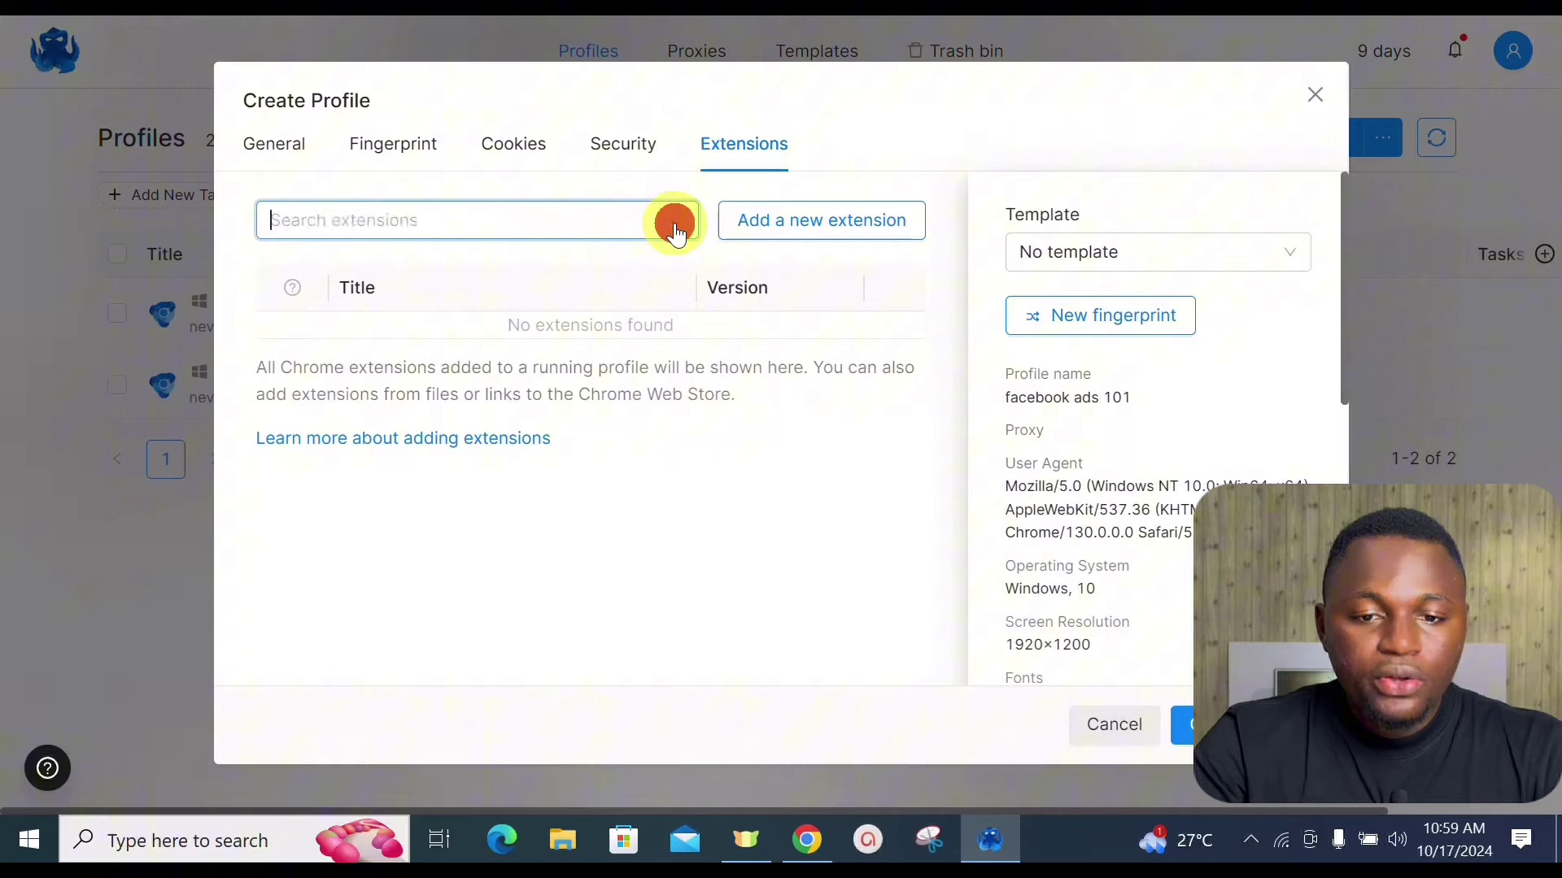
Examine how to add an extension from the Web Store or from a file or folder, without adding one
{"action": "left_click", "coordinate": [762, 226]}
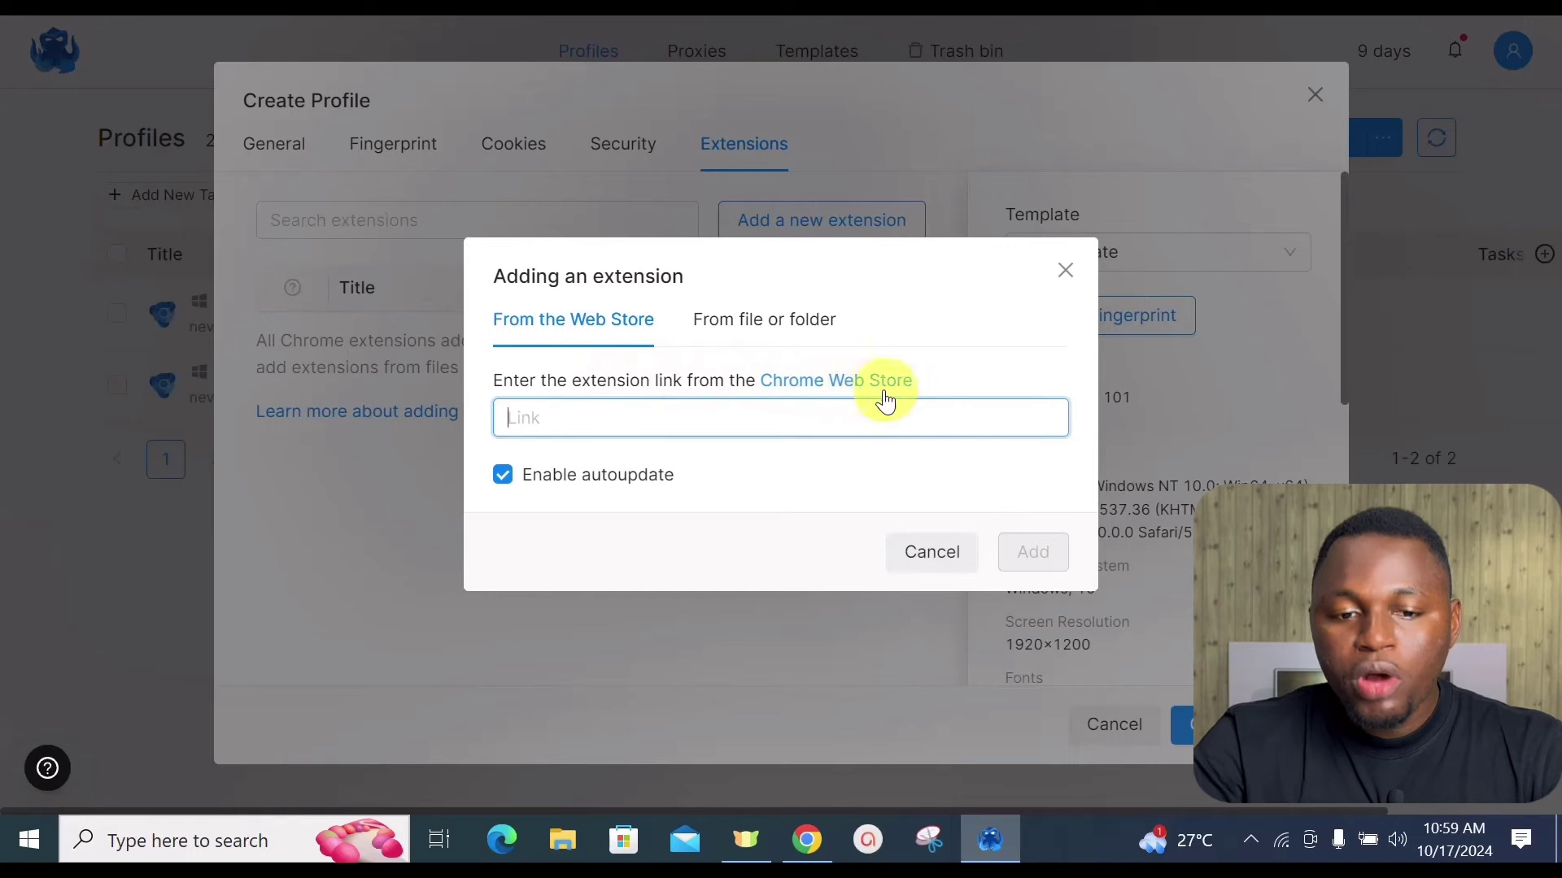
{"action": "left_click", "coordinate": [750, 325]}
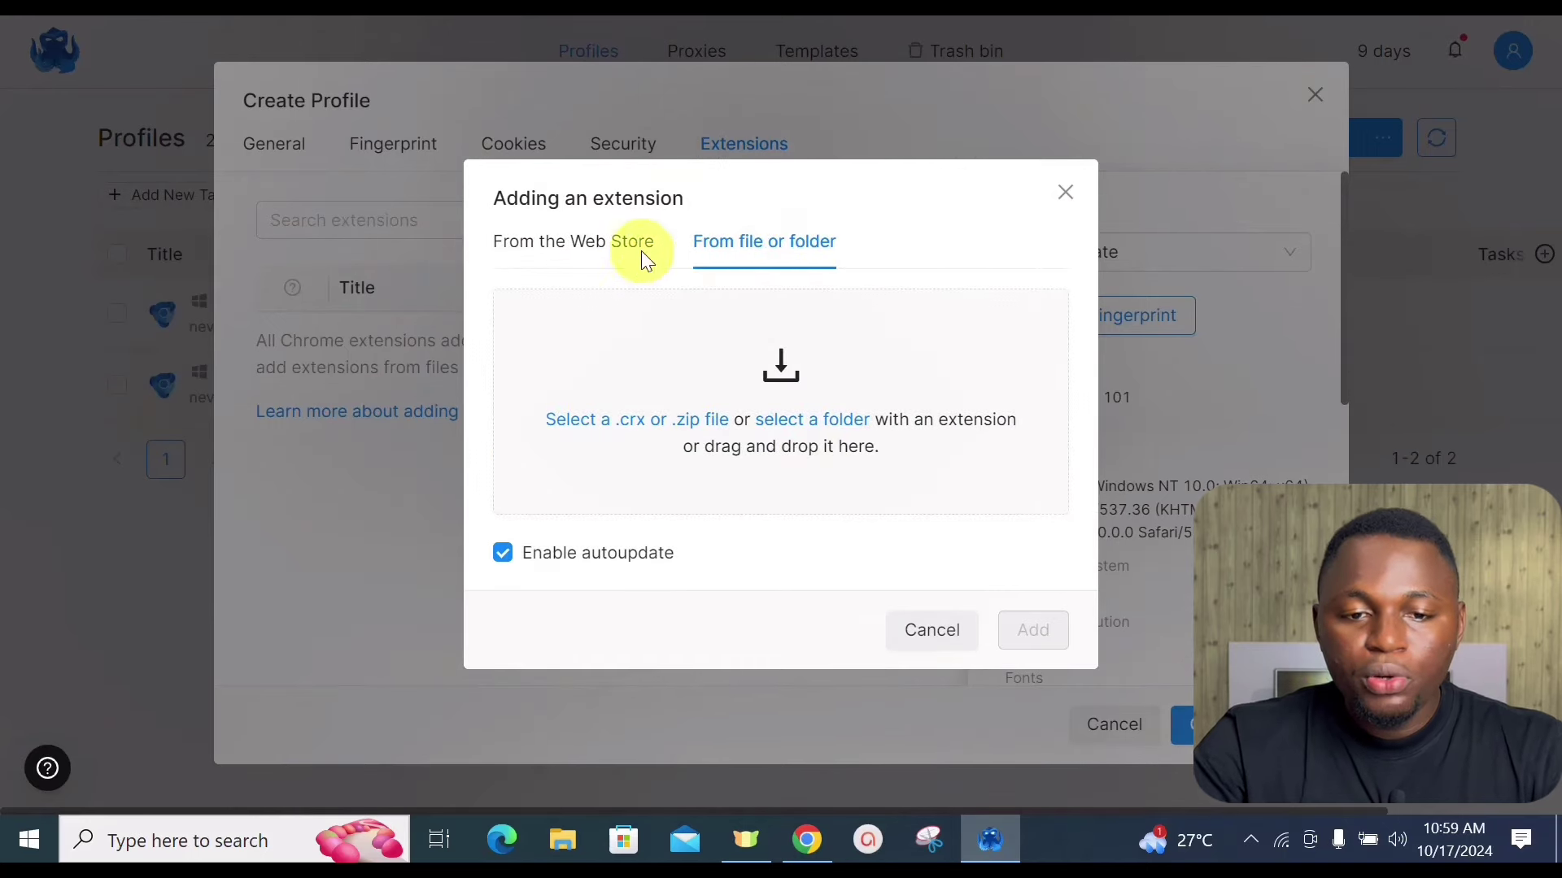
{"action": "left_click", "coordinate": [605, 262]}
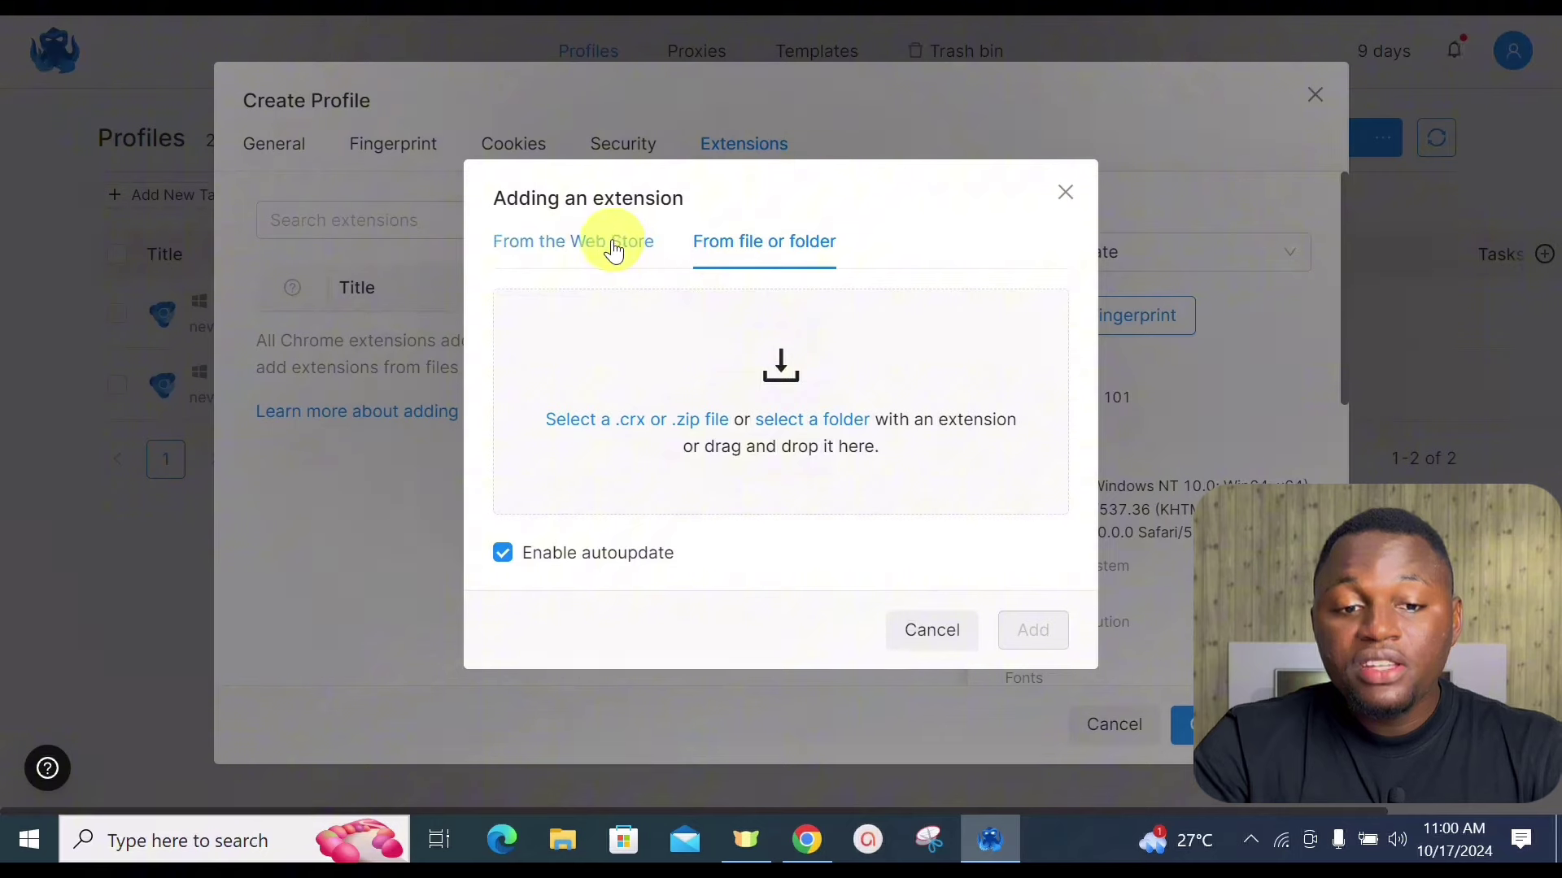
{"action": "left_click", "coordinate": [597, 242]}
{"action": "left_click", "coordinate": [763, 322]}
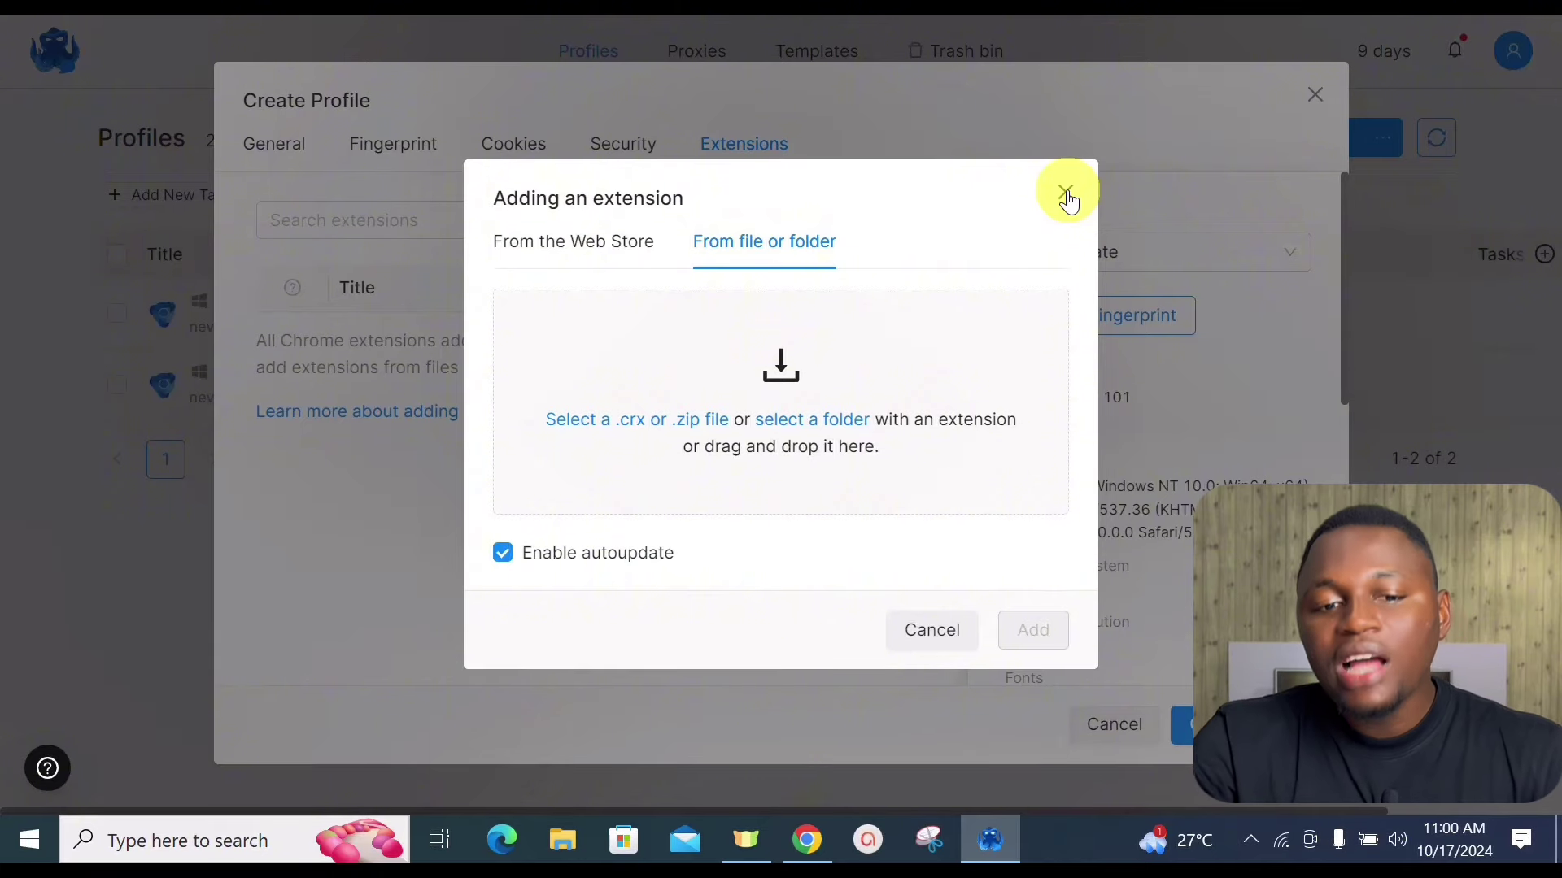
{"action": "left_click", "coordinate": [594, 244]}
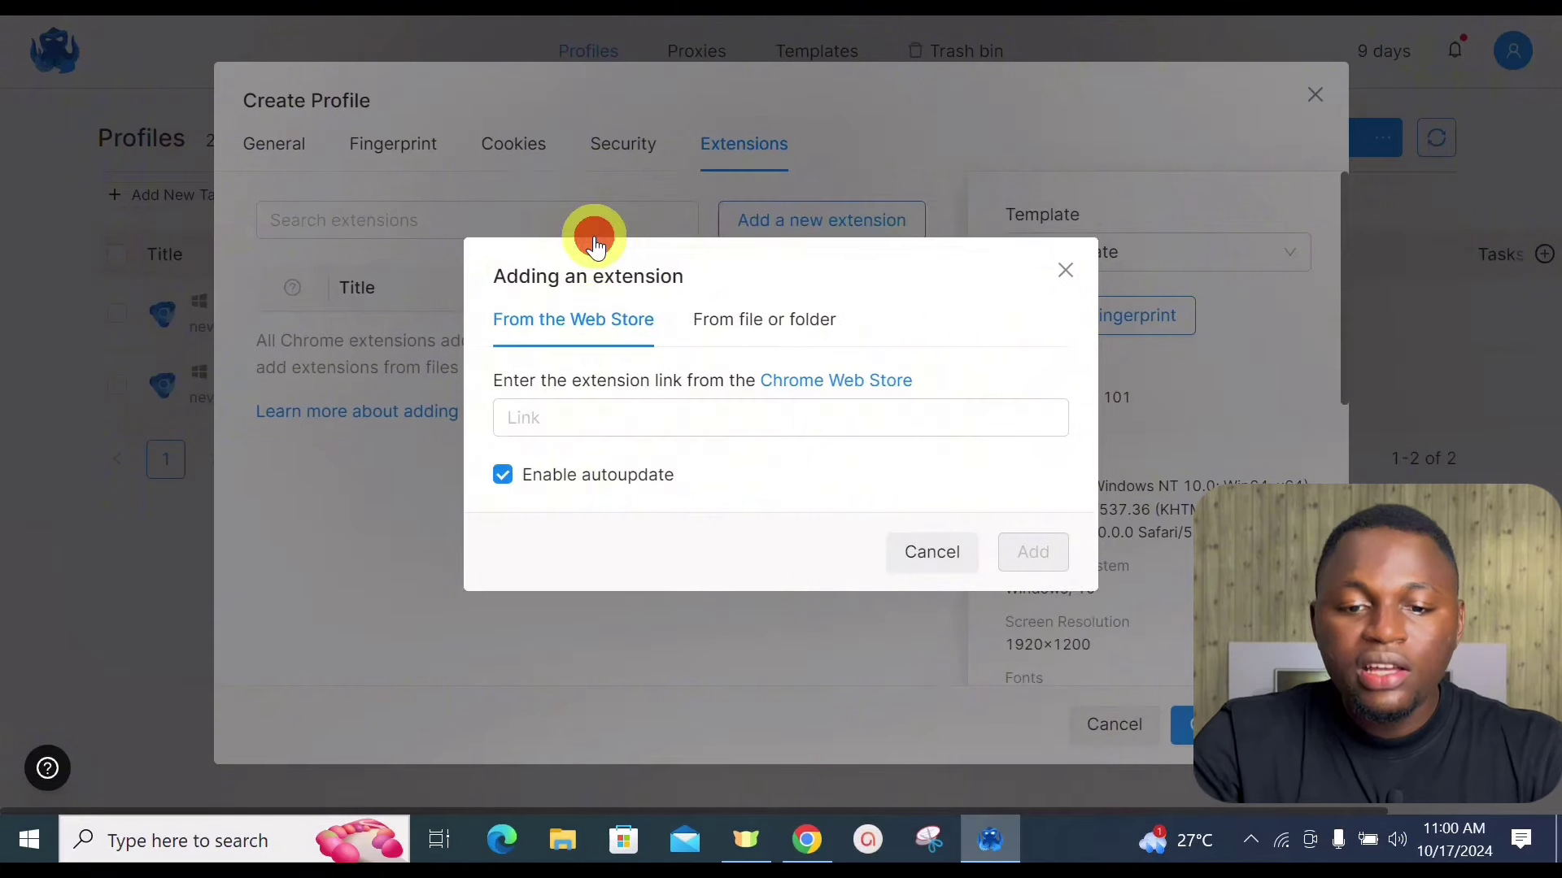
{"action": "left_click", "coordinate": [1065, 271]}
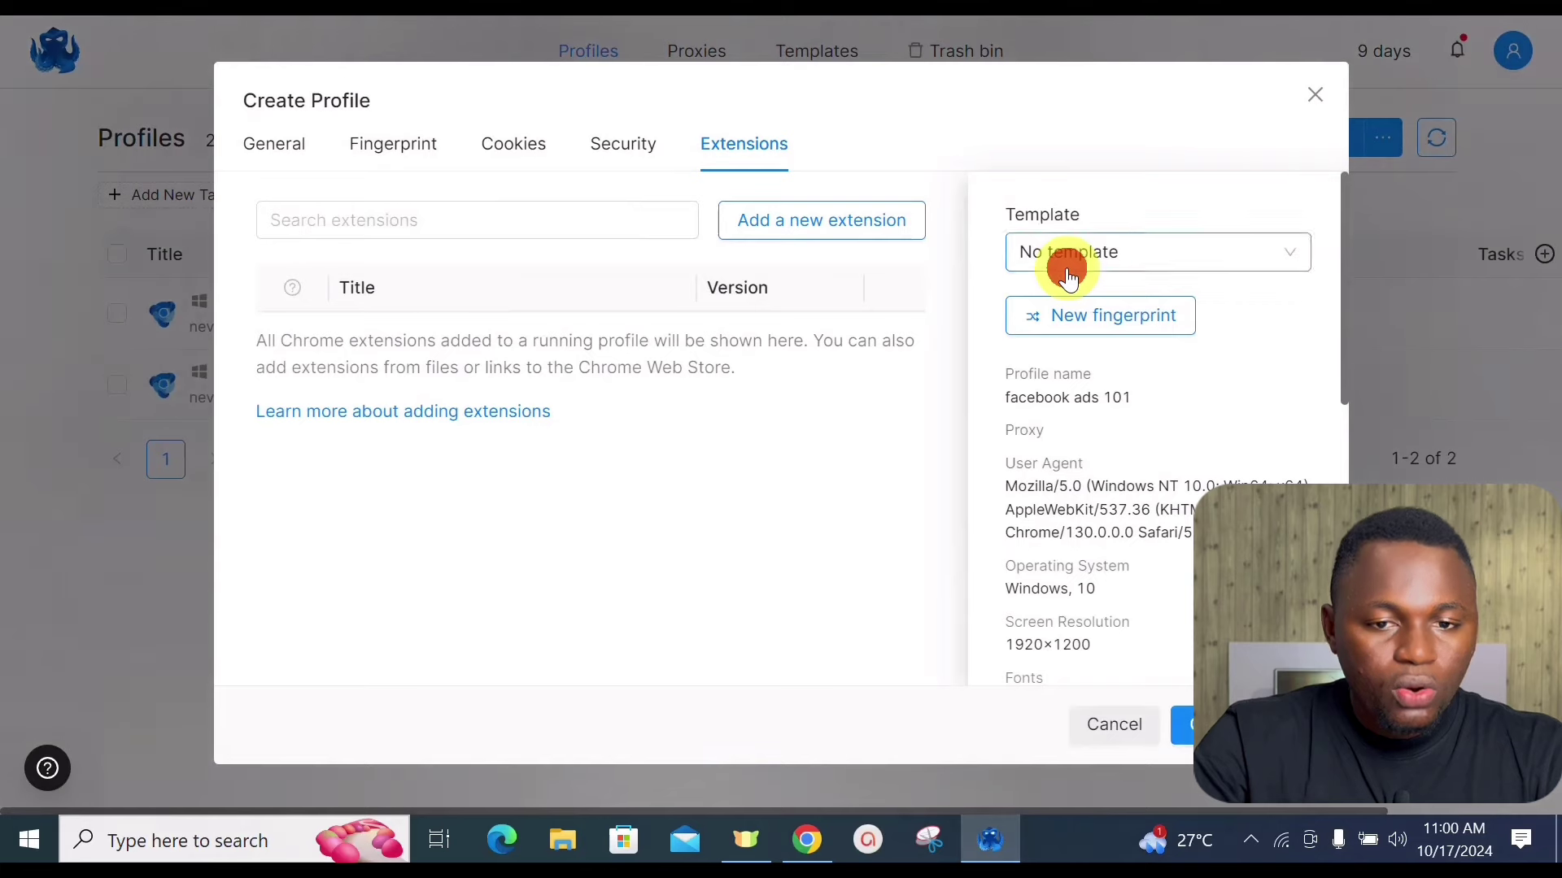
Generate a new fingerprint for the profile and close the profile form without creating it
{"action": "left_click_drag", "start_coordinate": [1344, 316], "coordinate": [1304, 324]}
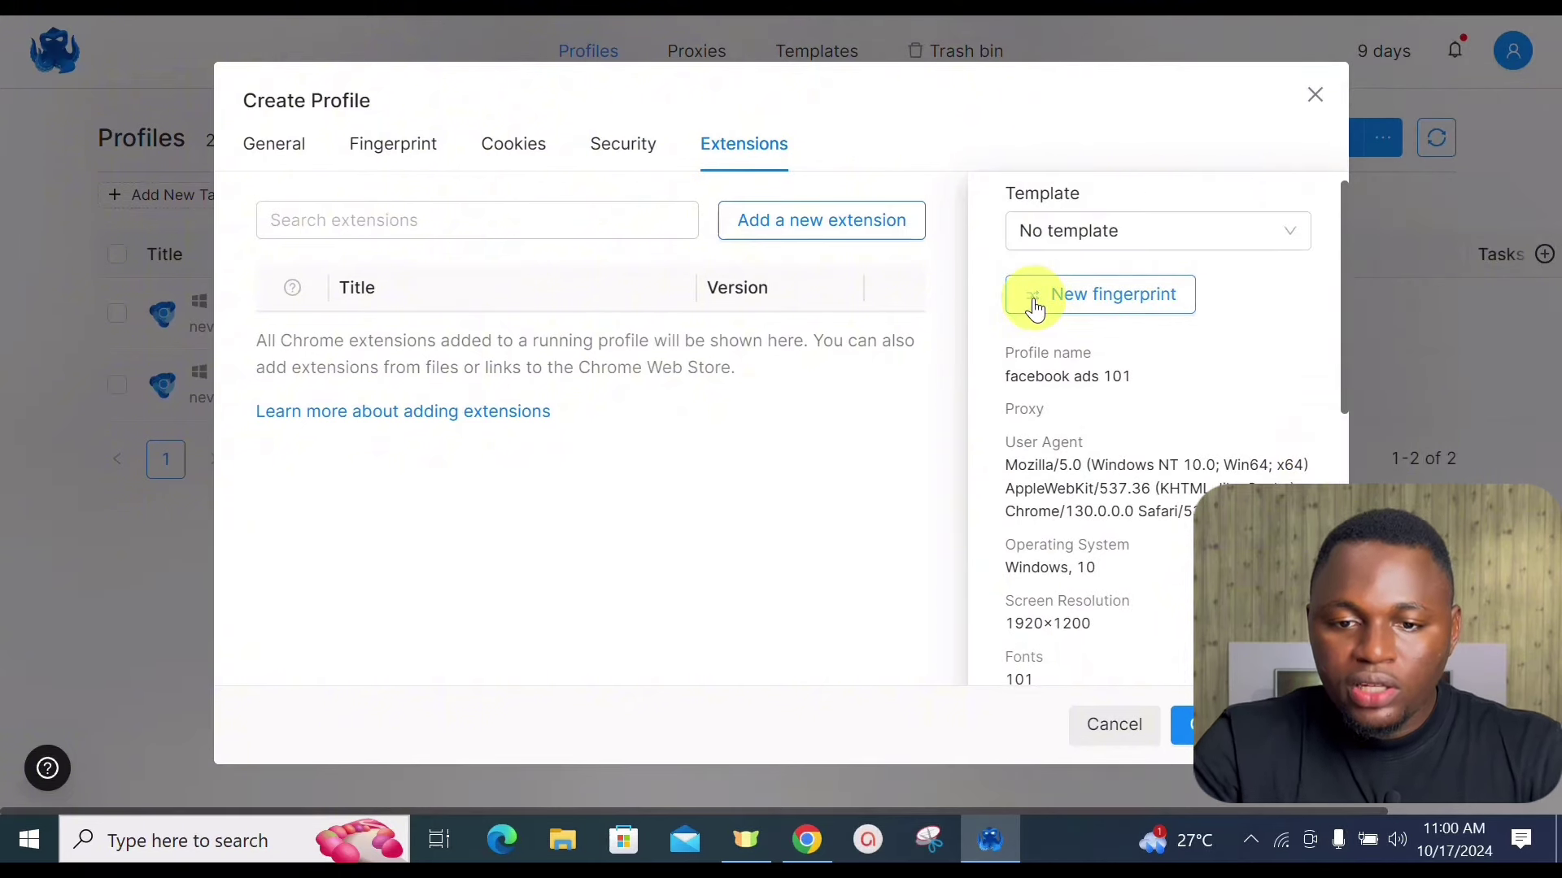
{"action": "left_click", "coordinate": [1080, 308]}
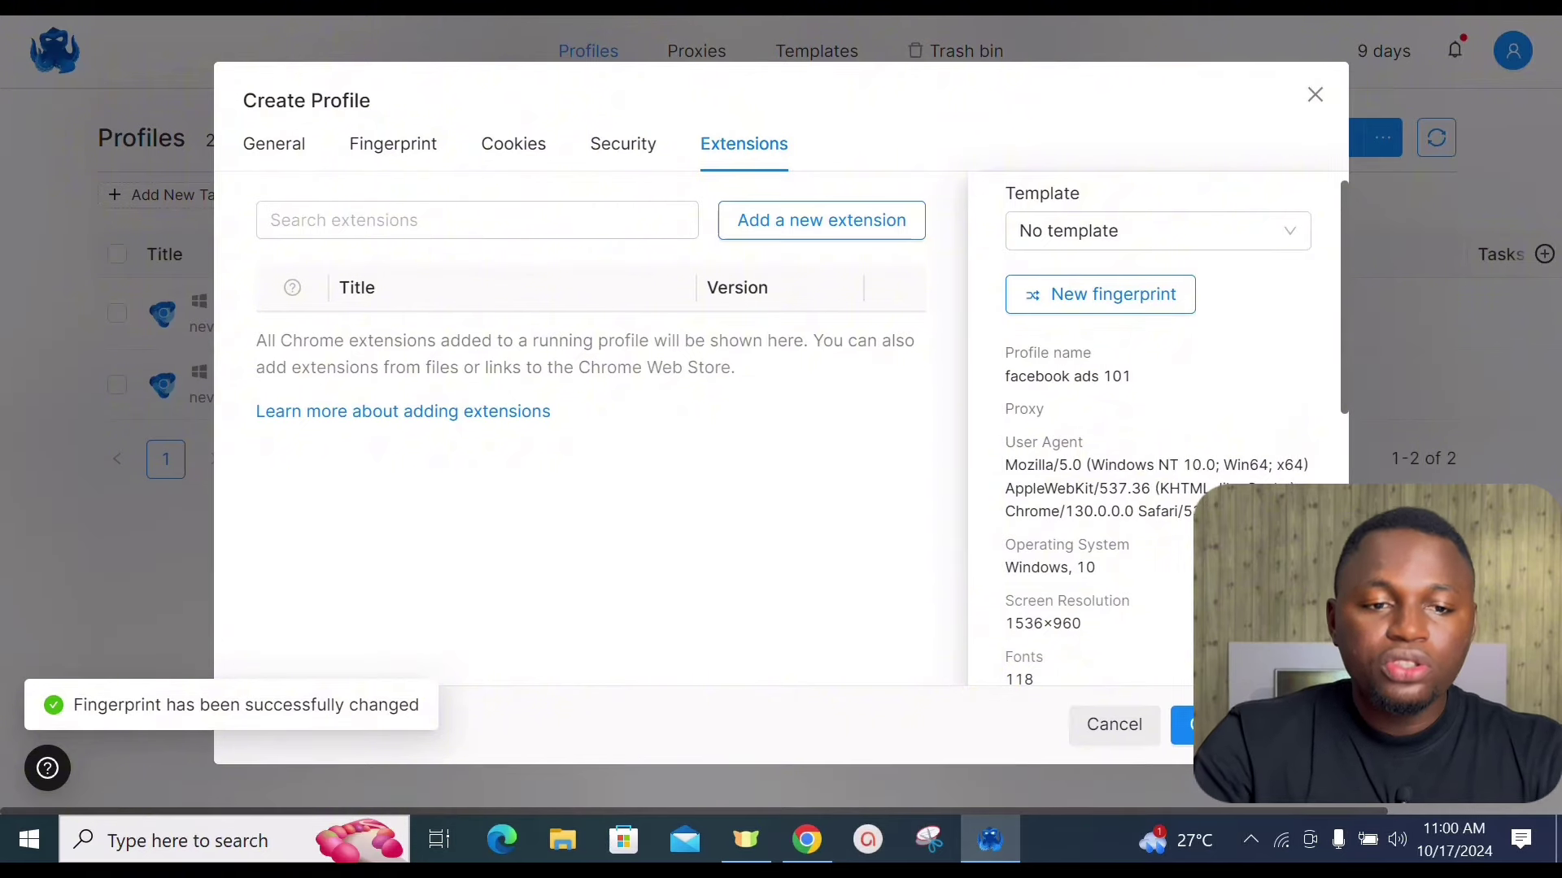
{"action": "left_click", "coordinate": [1315, 95]}
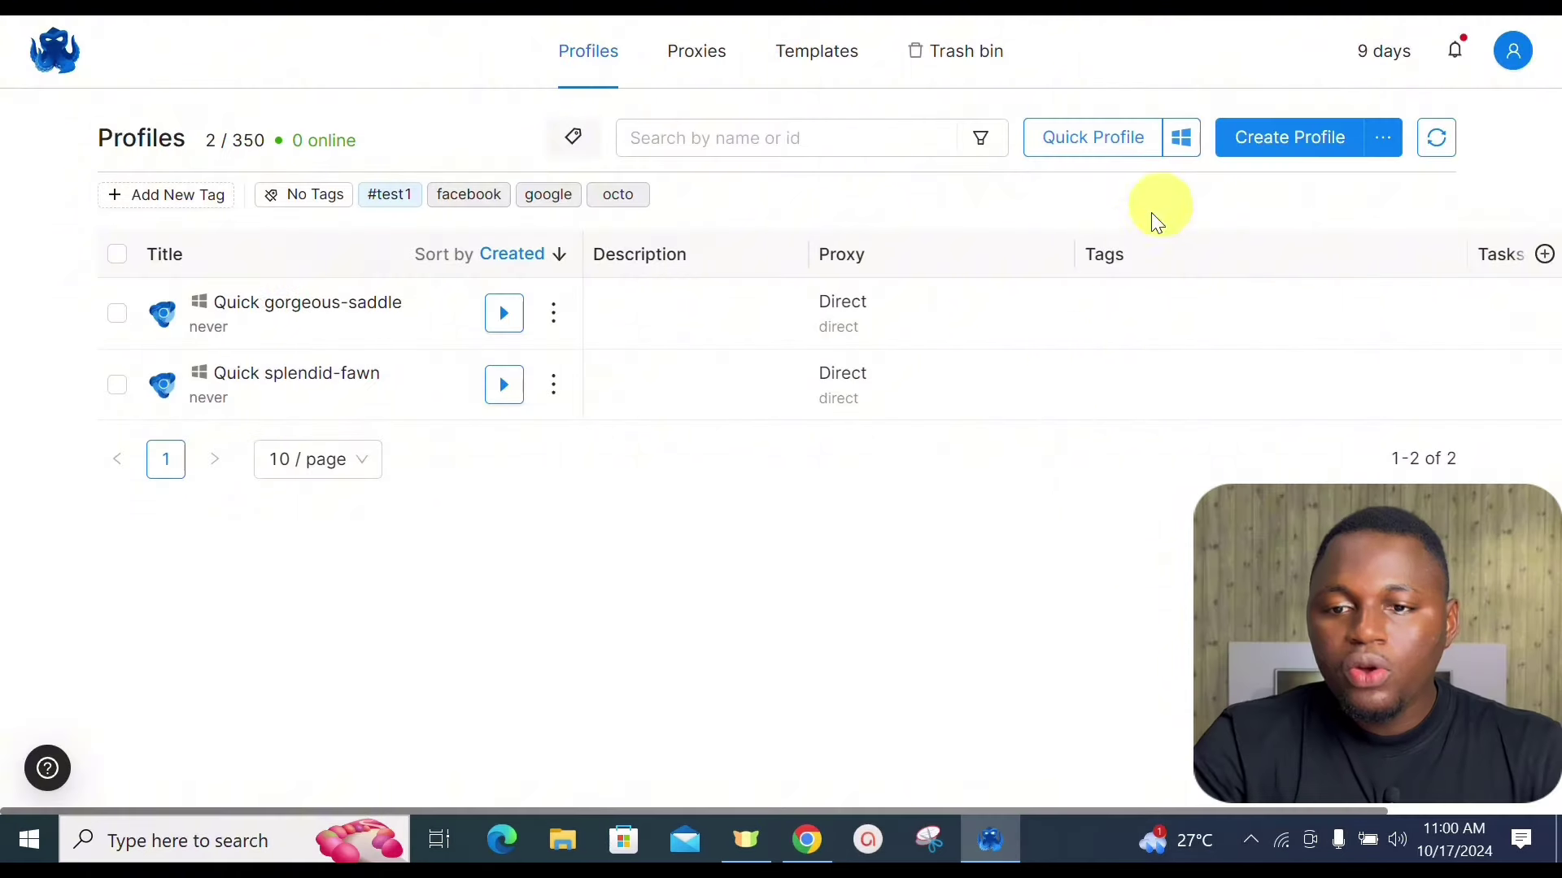
Examine the bulk profile creation page and its template choice, and return to the profiles list without adding profiles
{"action": "left_click", "coordinate": [1383, 153]}
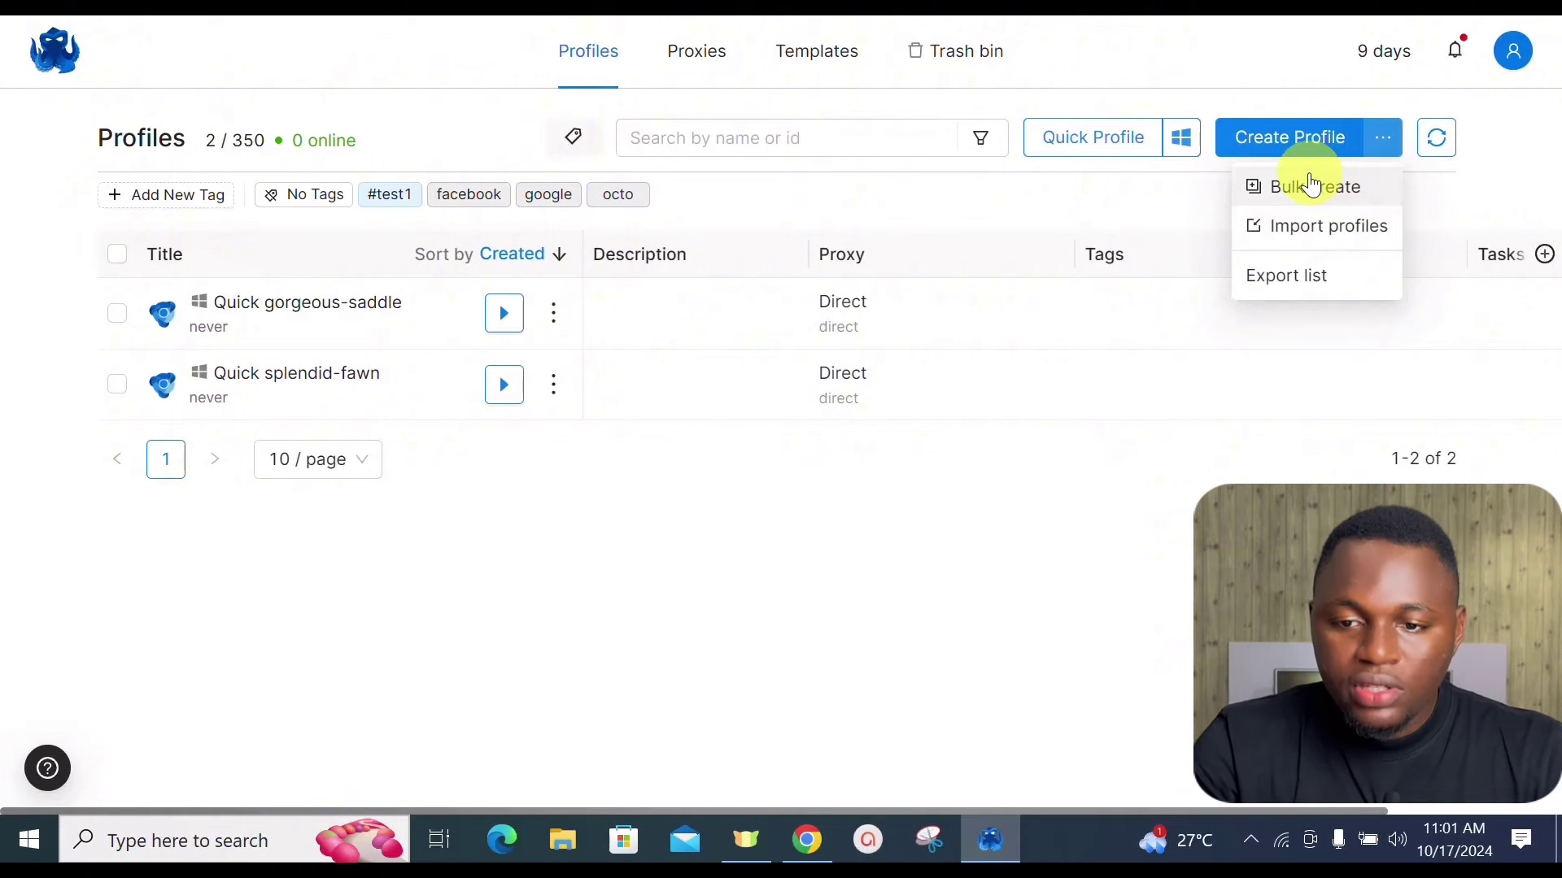
{"action": "left_click", "coordinate": [1321, 203]}
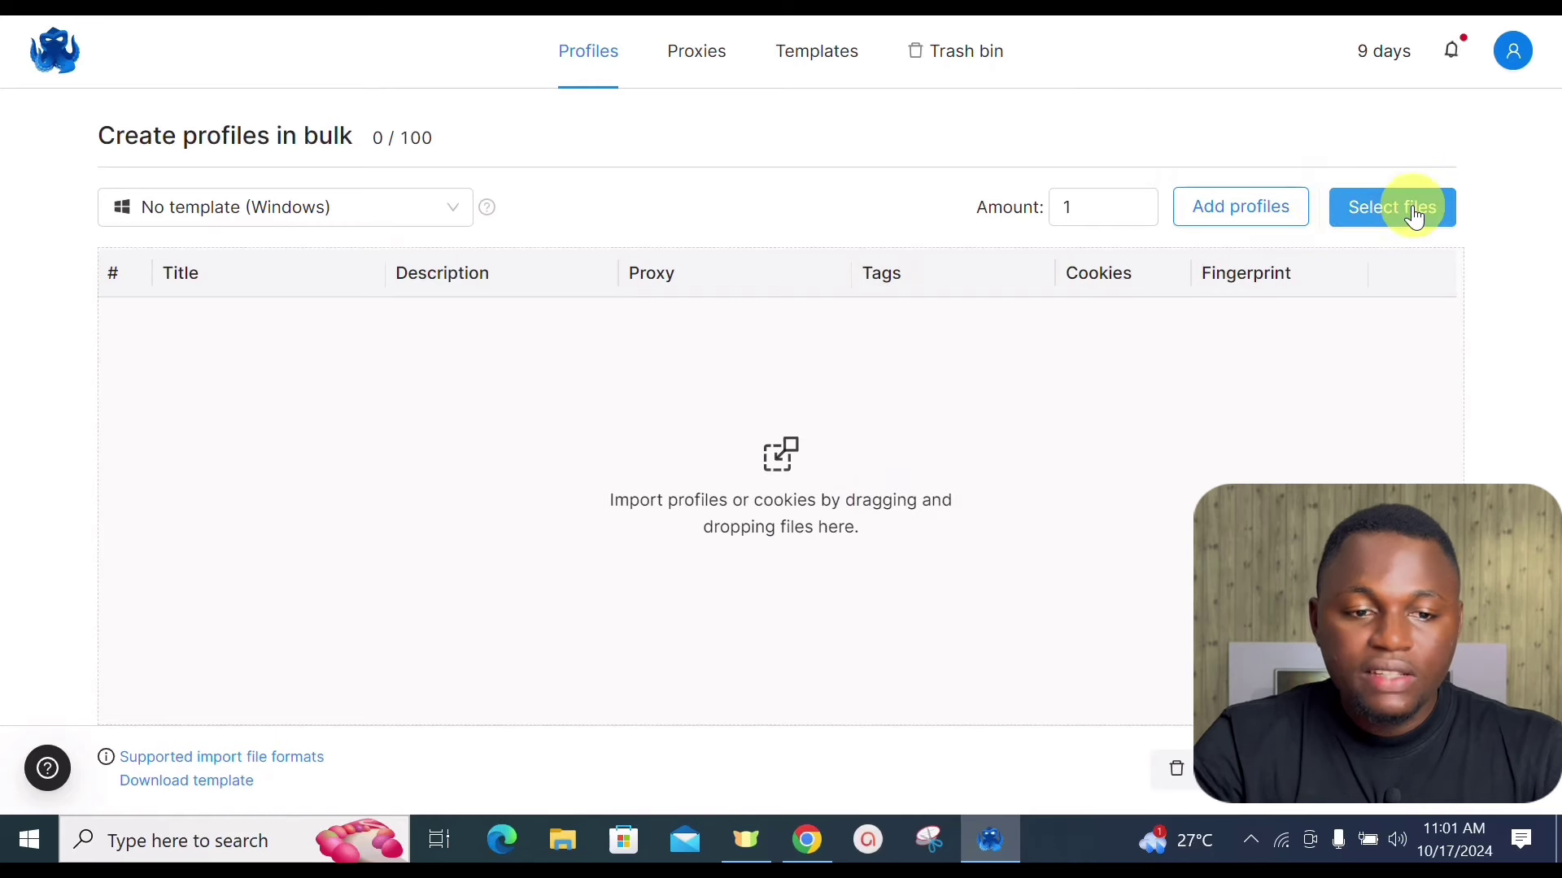
{"action": "left_click", "coordinate": [369, 194]}
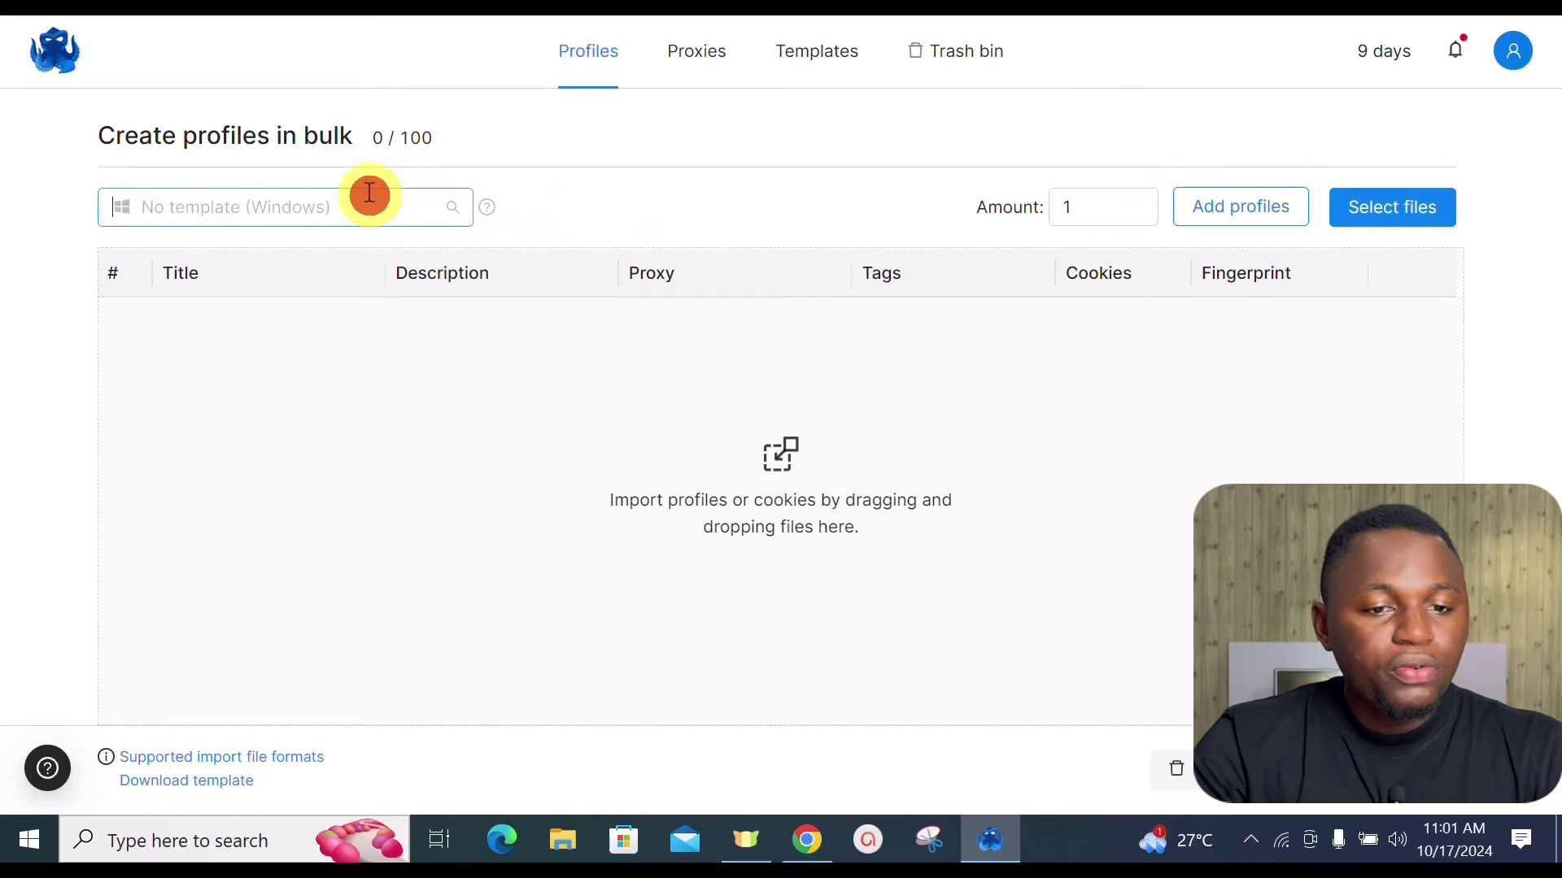
{"action": "left_click", "coordinate": [604, 201]}
{"action": "left_click", "coordinate": [603, 58]}
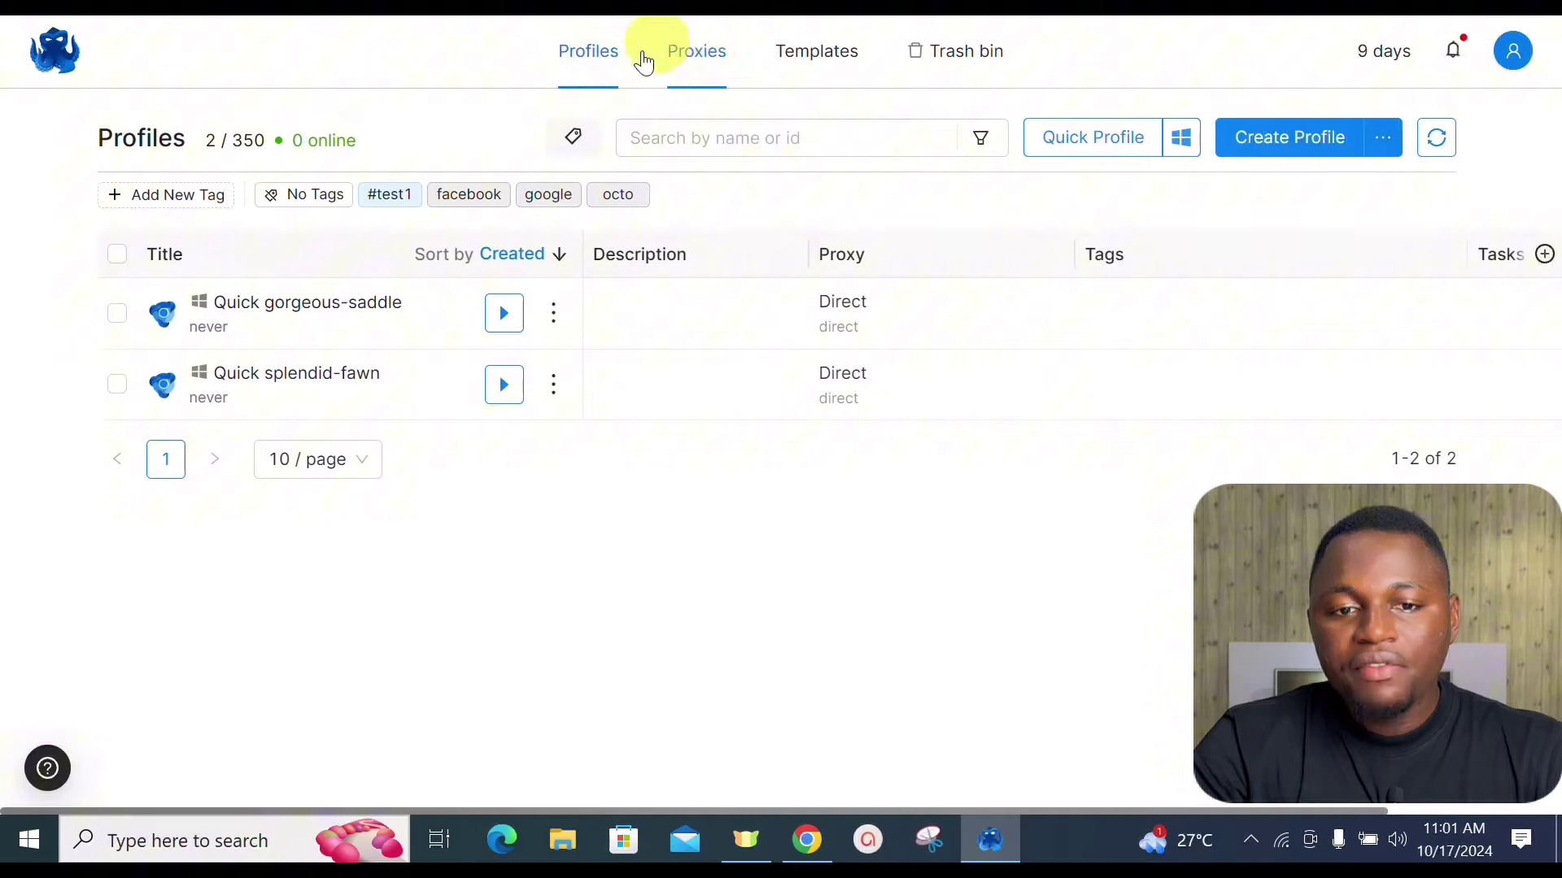
Examine the form for adding proxies in bulk, including its supported formats and name prefix, and close it without adding any
{"action": "left_click", "coordinate": [697, 65]}
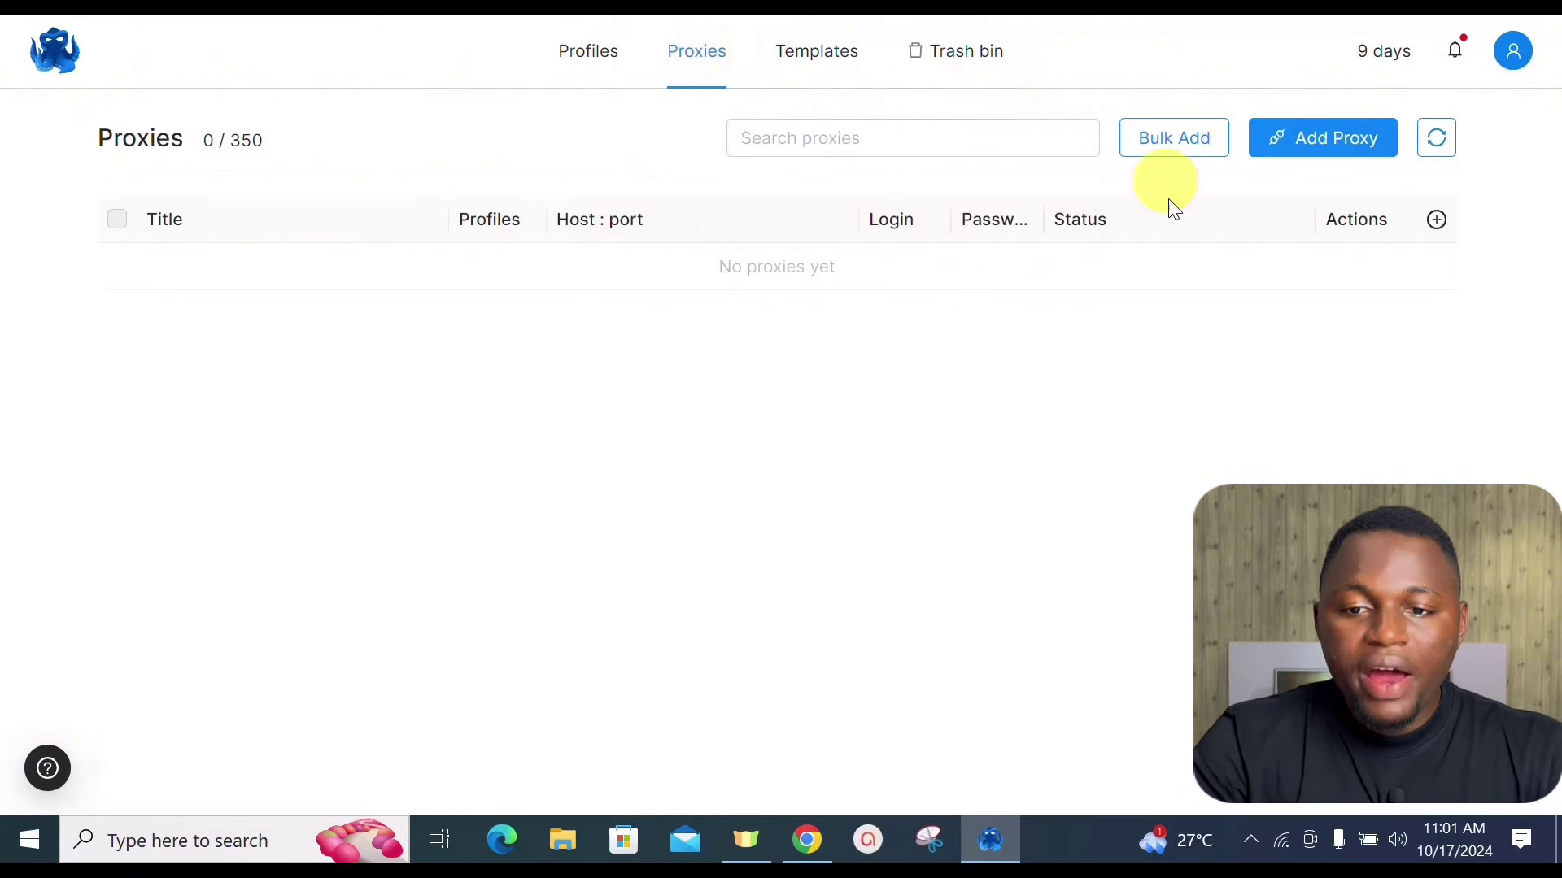
{"action": "left_click", "coordinate": [1171, 140]}
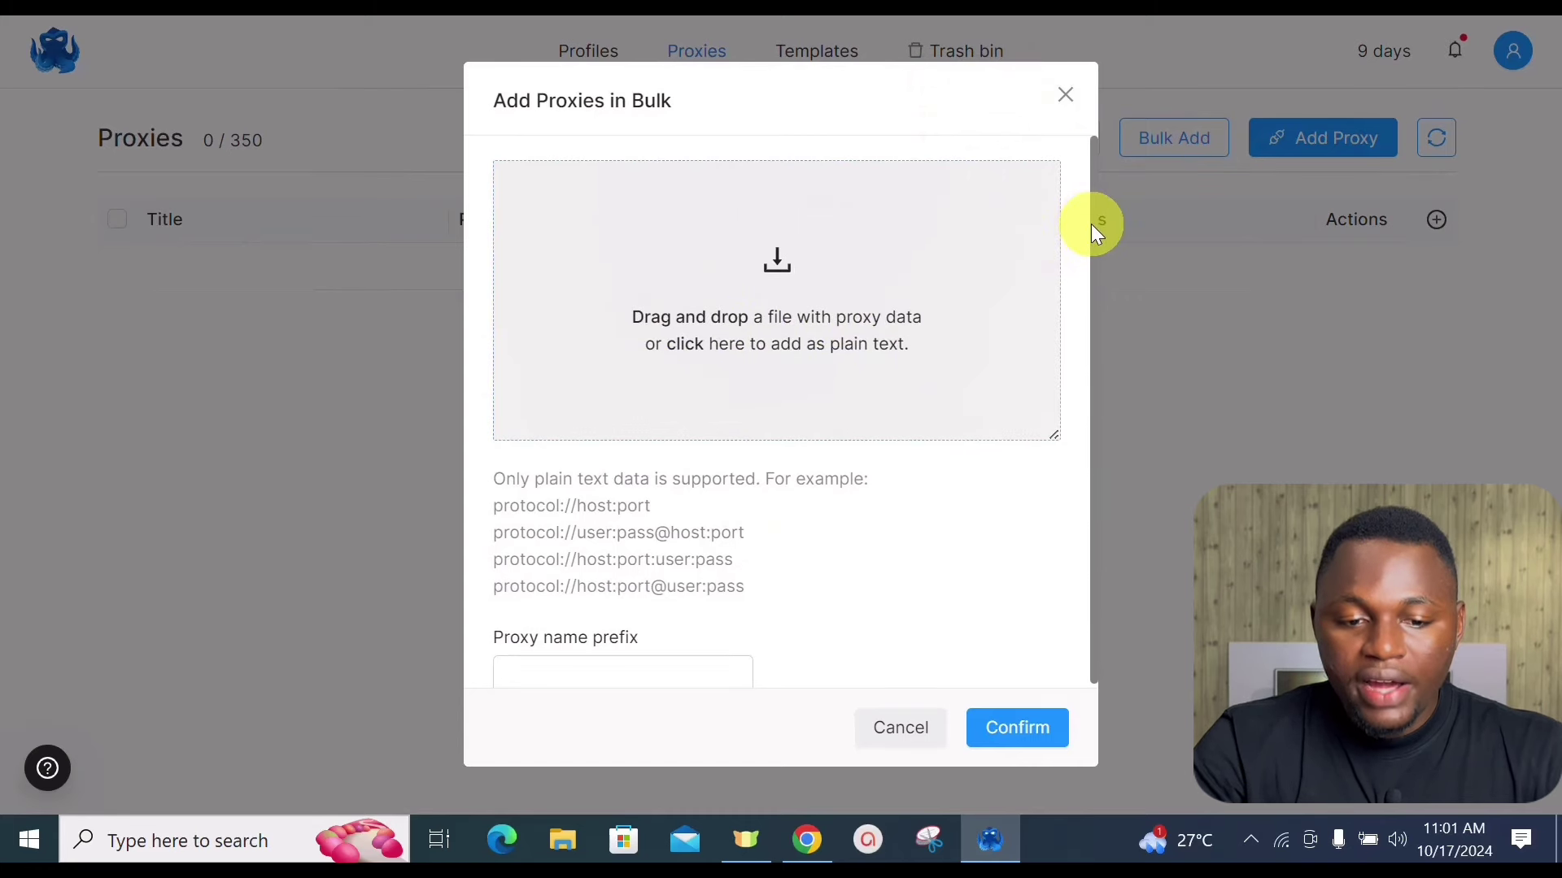
{"action": "left_click_drag", "start_coordinate": [1091, 223], "coordinate": [1085, 399]}
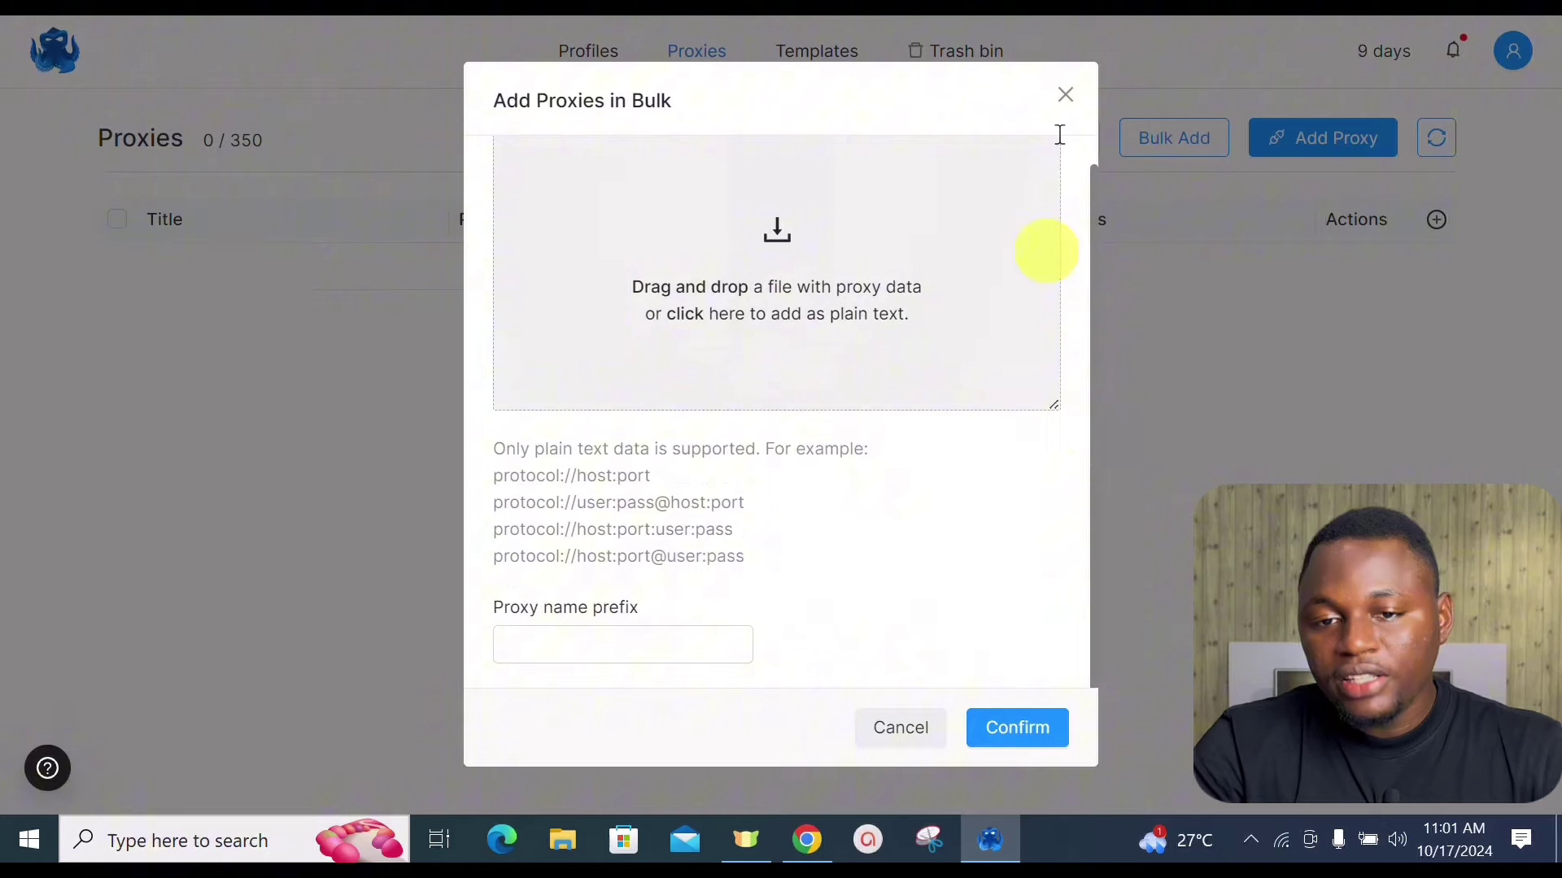
{"action": "left_click", "coordinate": [1065, 99]}
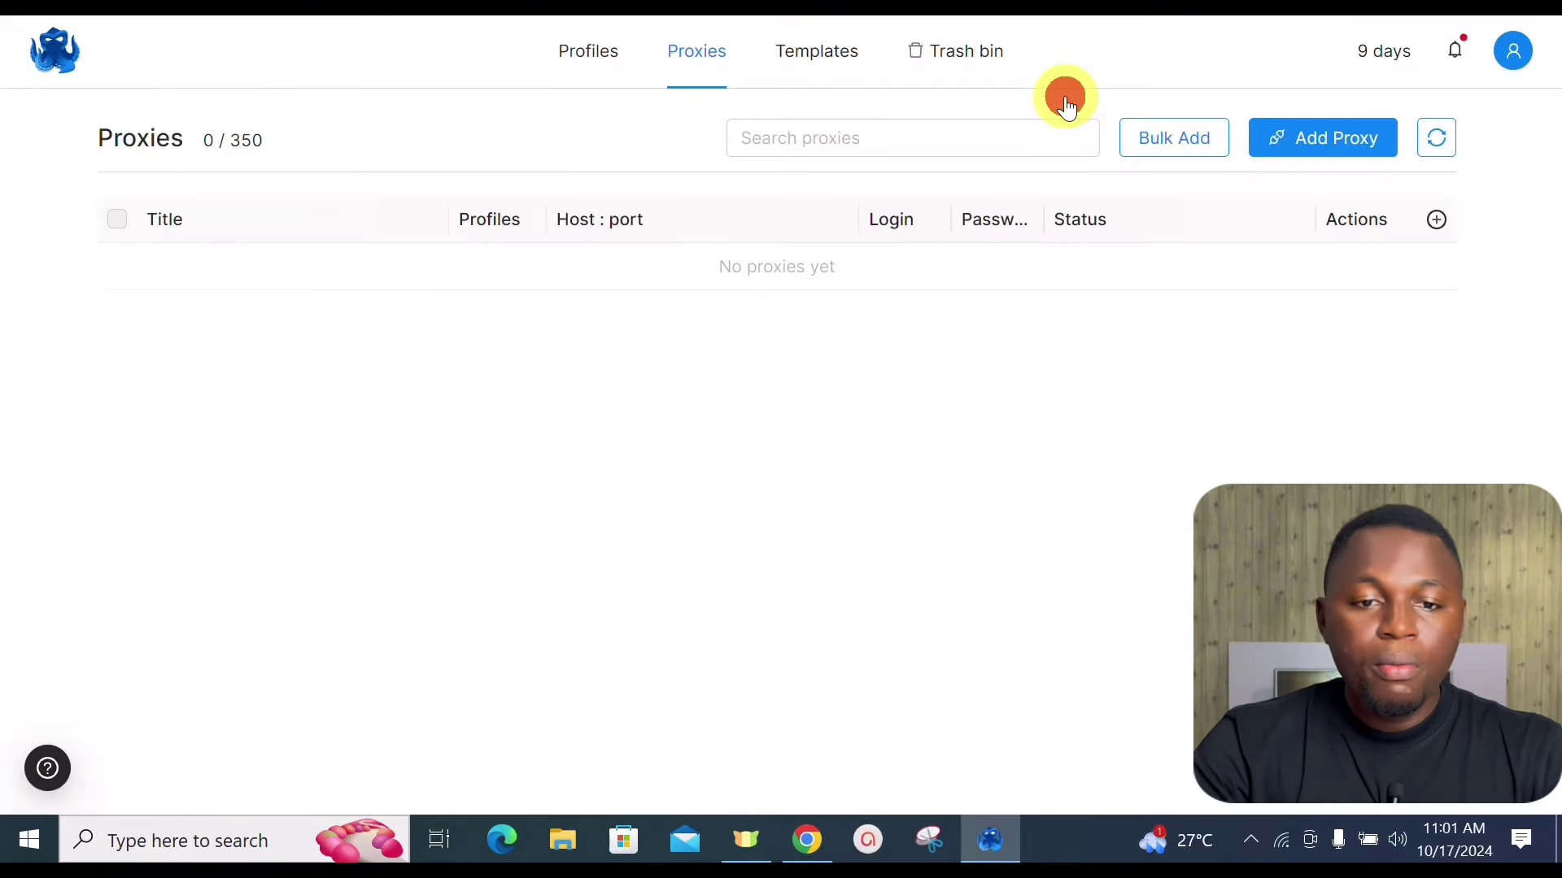
Examine the single proxy form and its proxy type options, and close it without adding a proxy
{"action": "left_click", "coordinate": [1305, 140]}
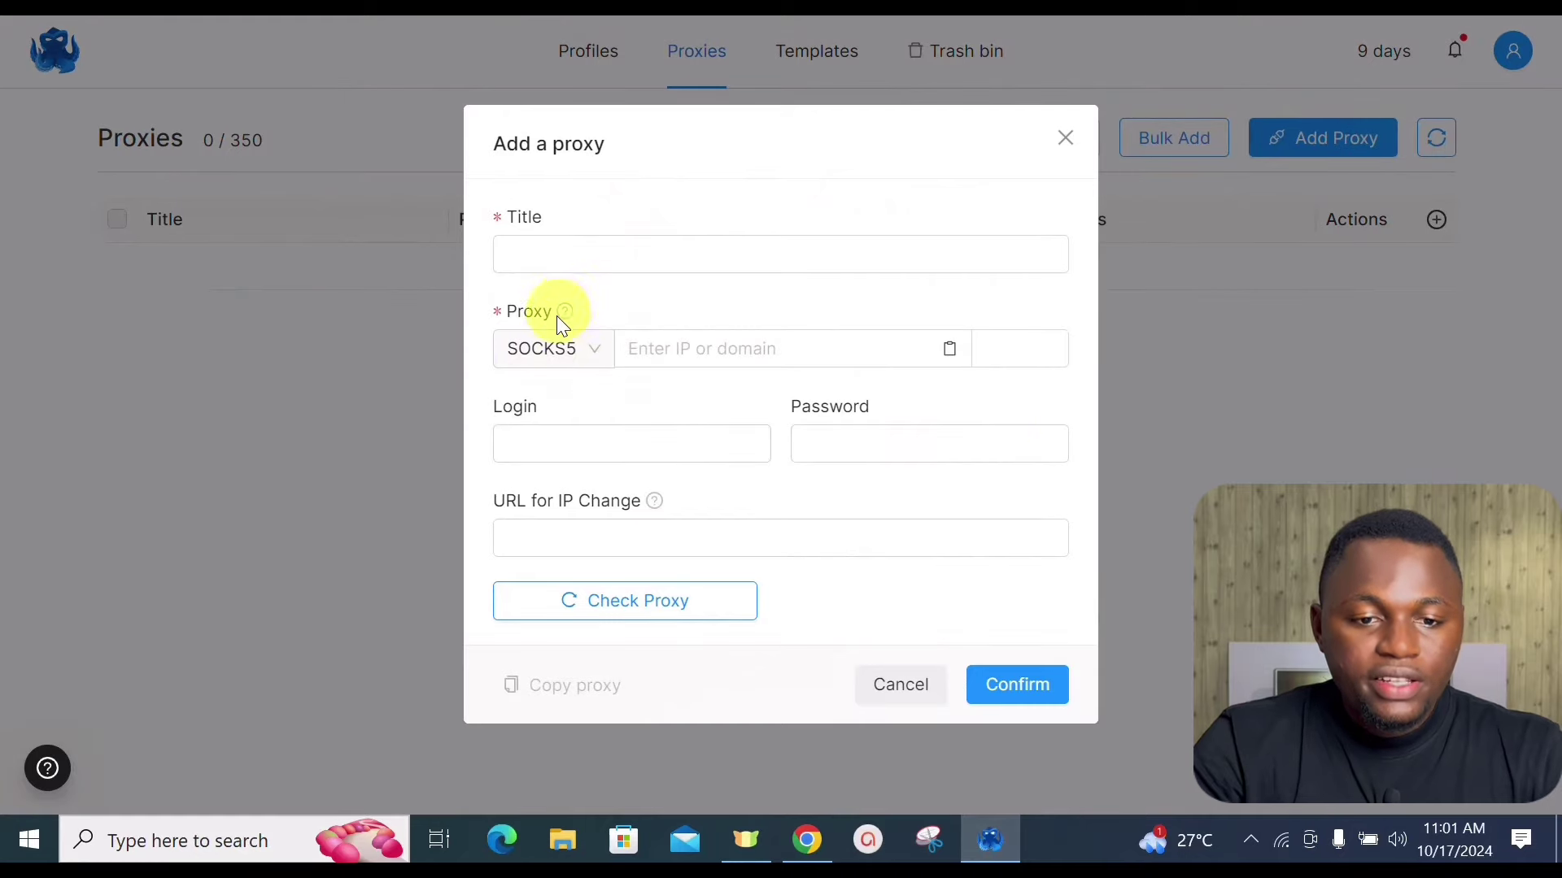
{"action": "left_click", "coordinate": [561, 348]}
{"action": "left_click", "coordinate": [673, 412]}
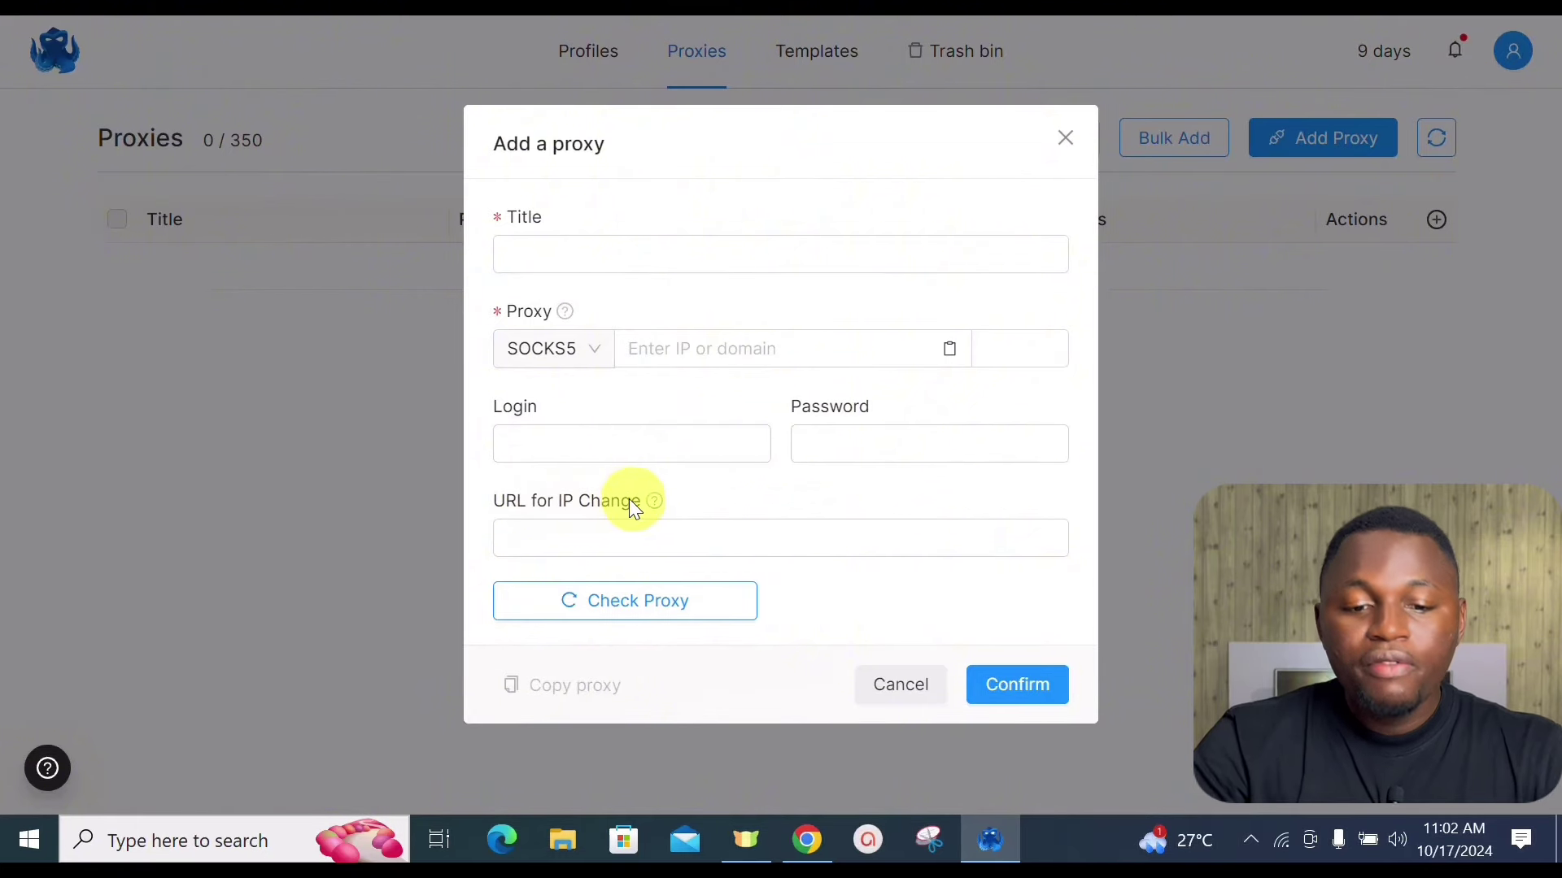
{"action": "left_click", "coordinate": [1067, 138]}
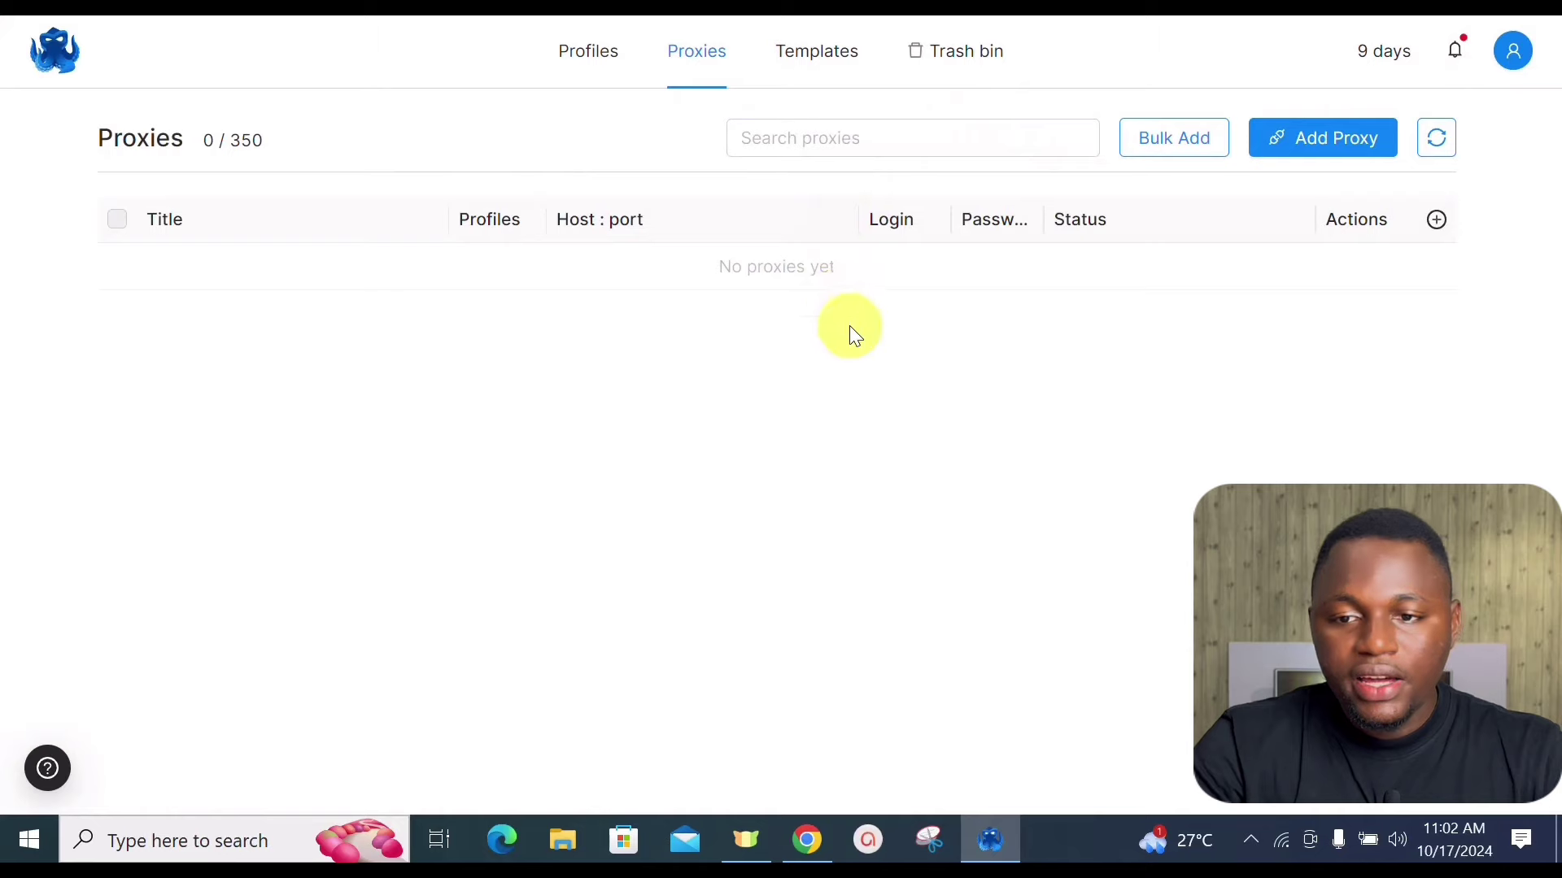
Examine the general, fingerprint, security and extension settings of a new template, and close the form without creating it
{"action": "left_click", "coordinate": [805, 73]}
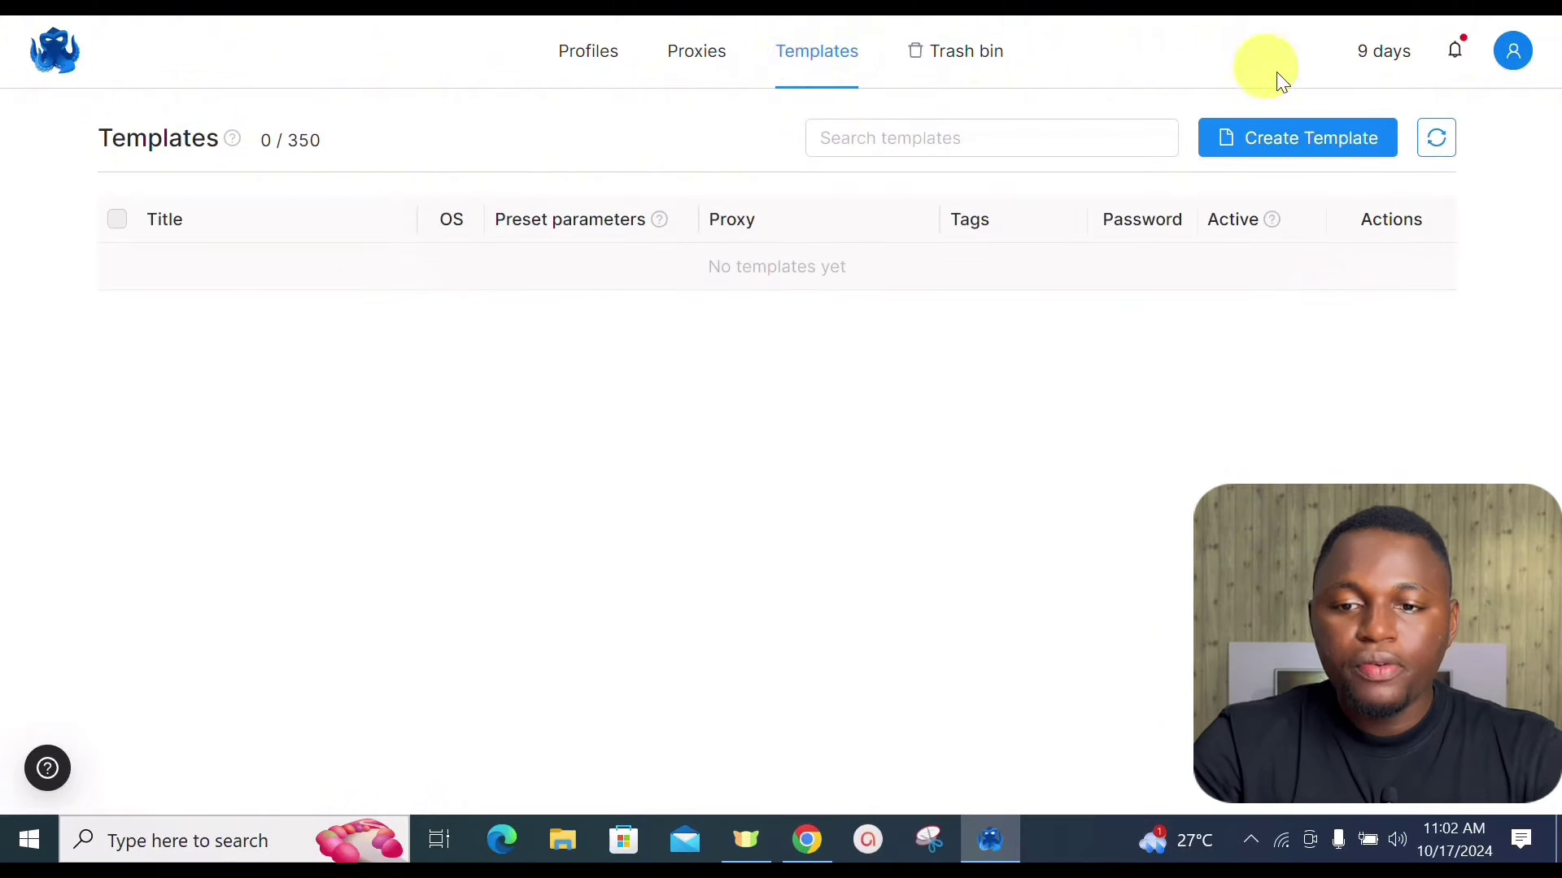
{"action": "left_click", "coordinate": [1323, 138]}
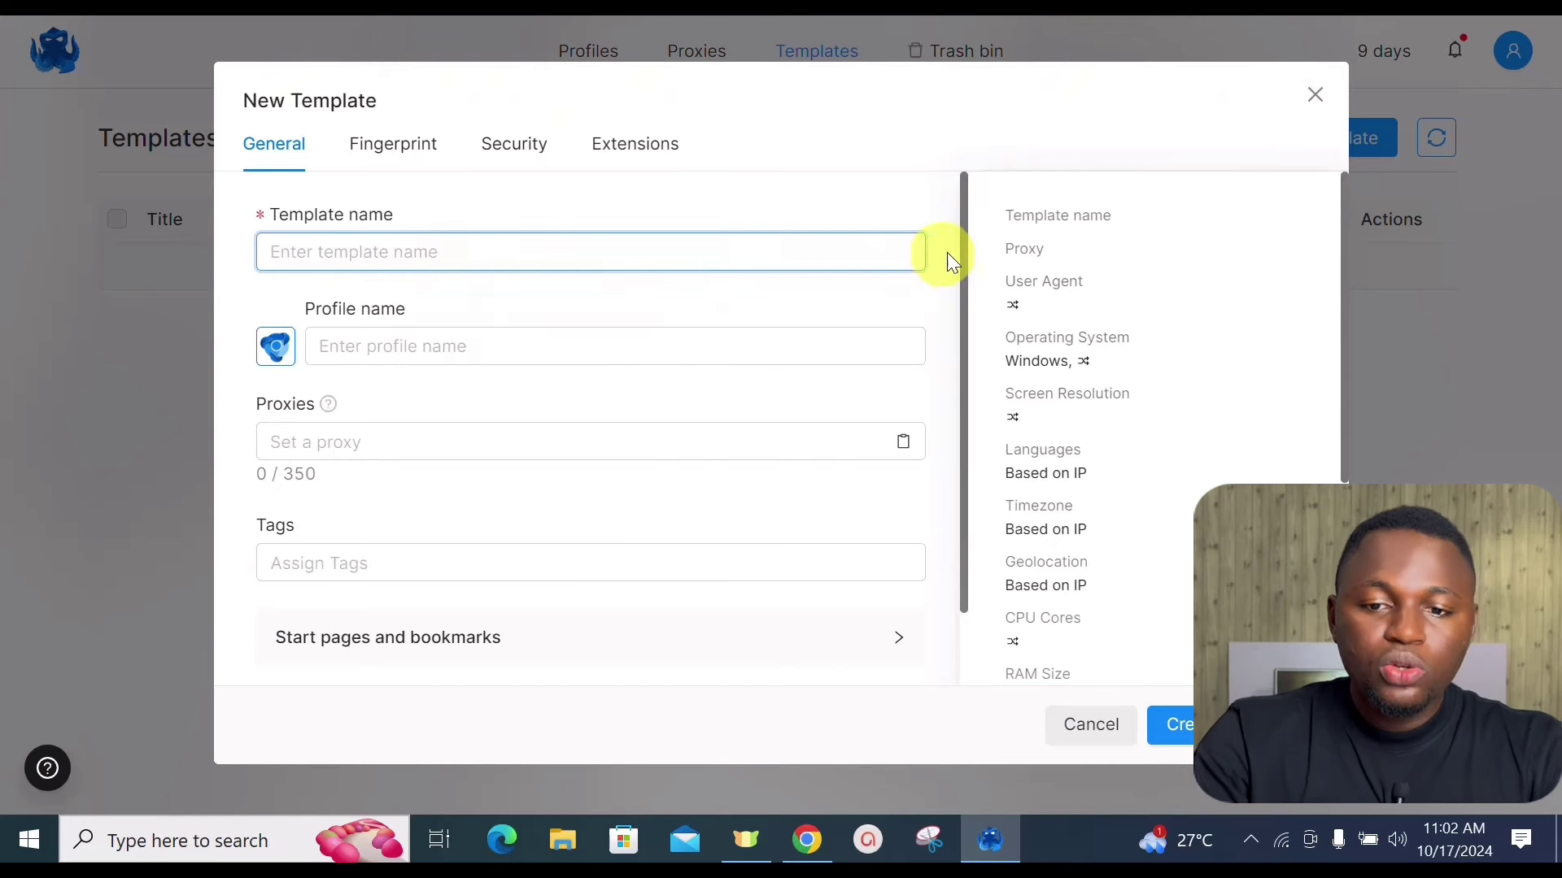
{"action": "left_click_drag", "start_coordinate": [965, 252], "coordinate": [969, 462]}
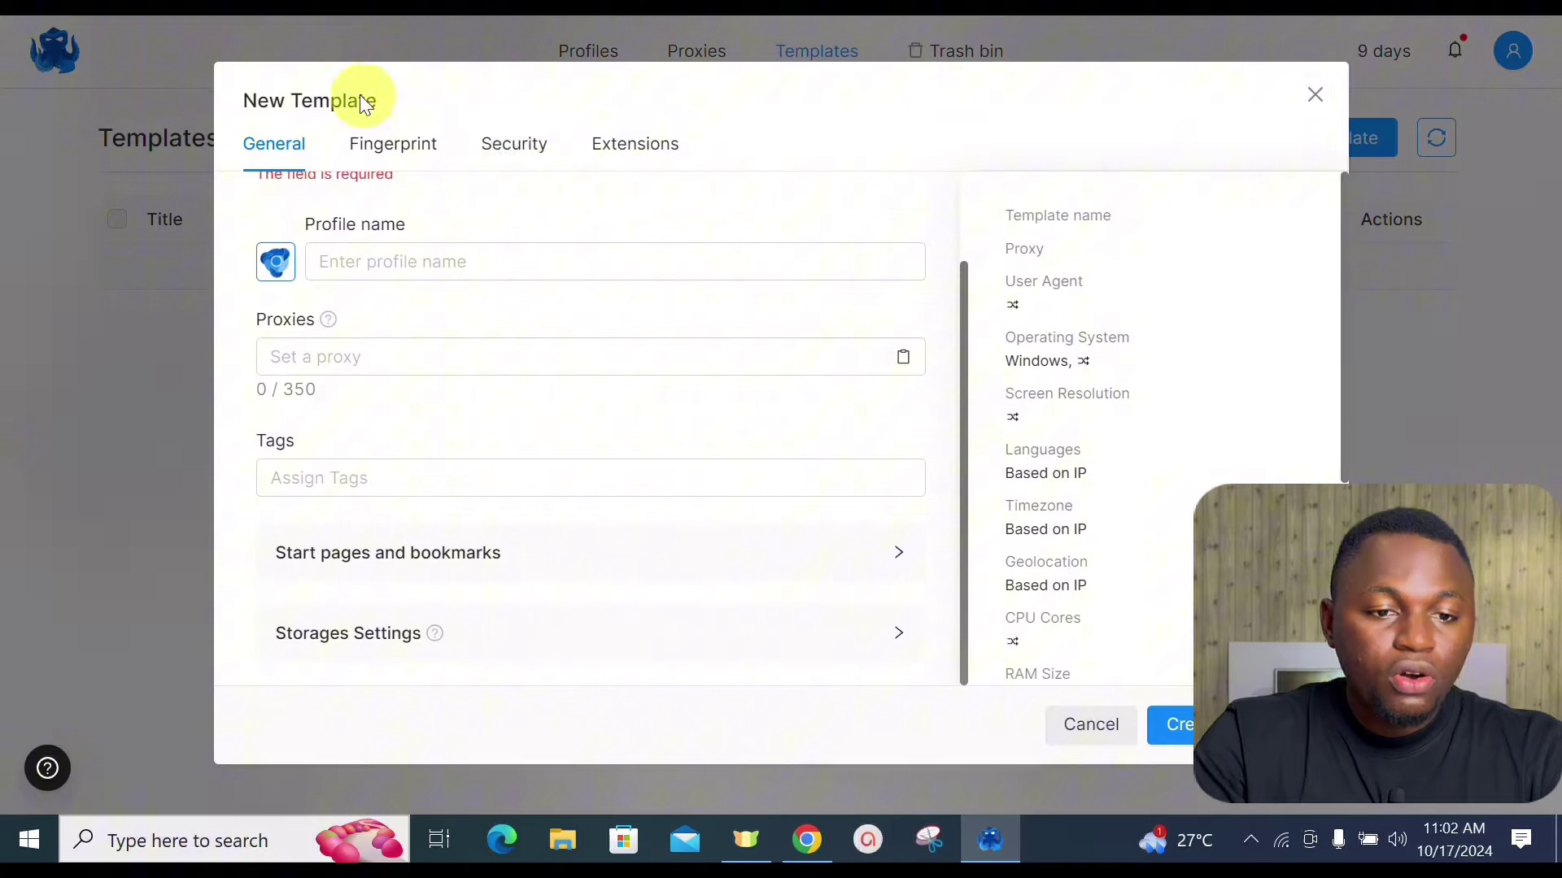
{"action": "left_click", "coordinate": [374, 155]}
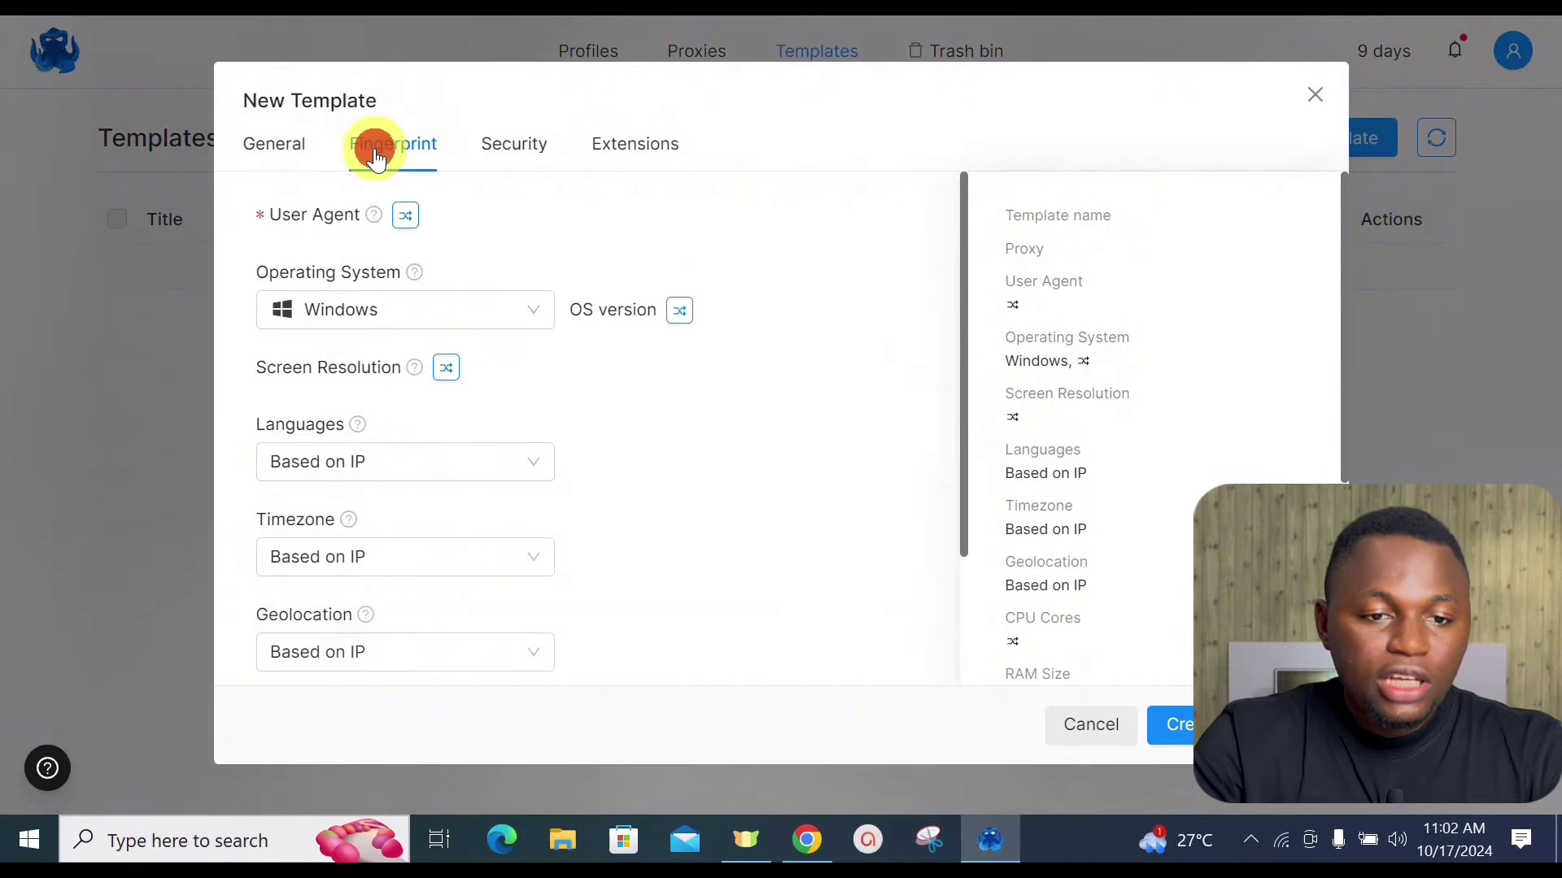
{"action": "left_click", "coordinate": [500, 154]}
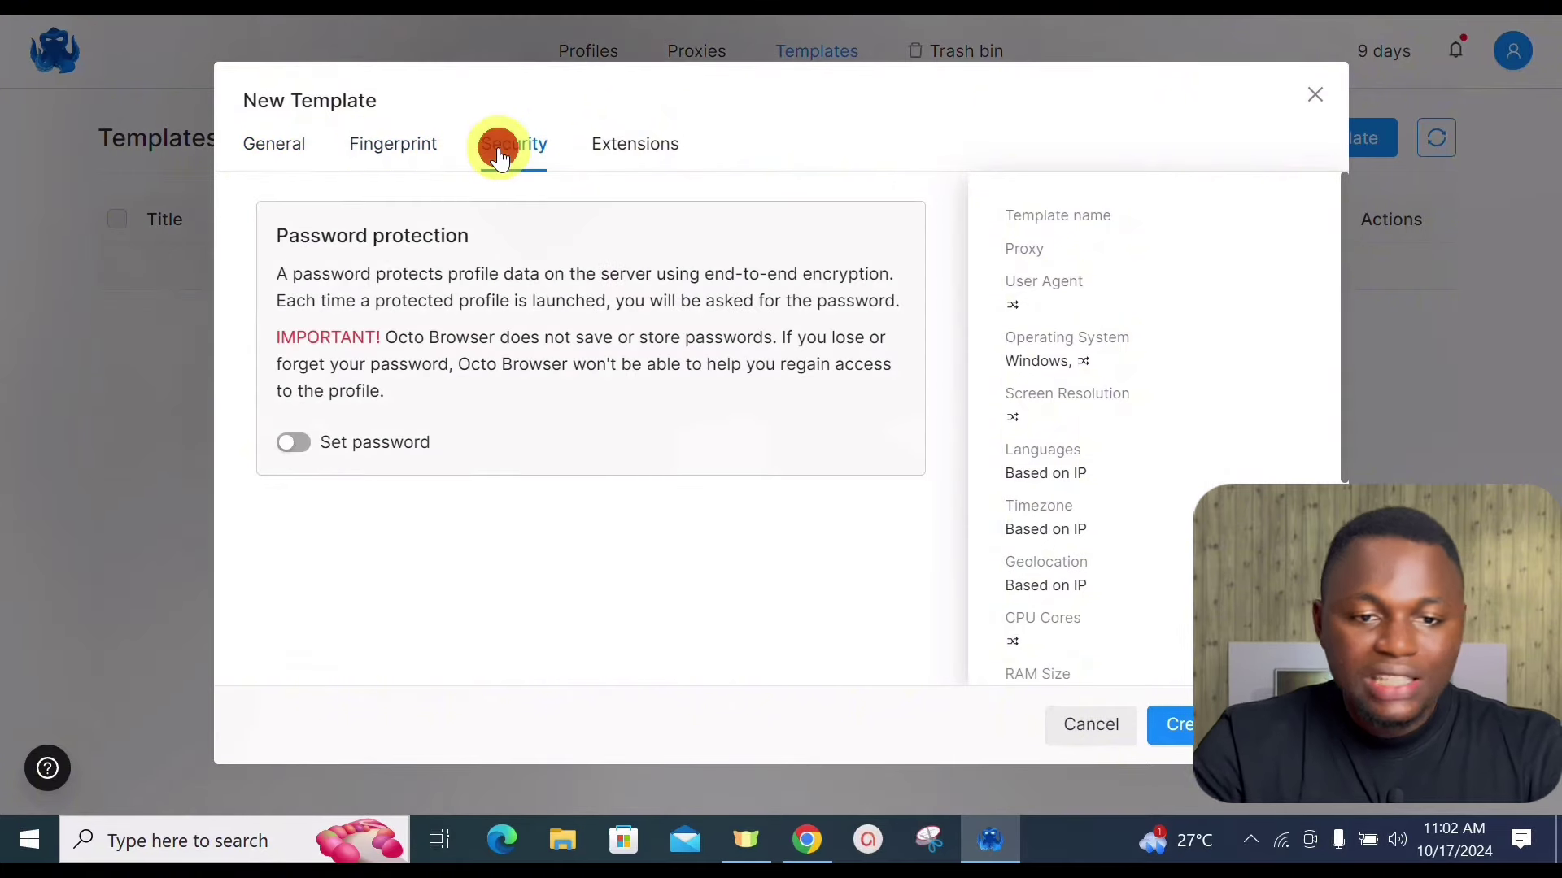
{"action": "left_click", "coordinate": [601, 159]}
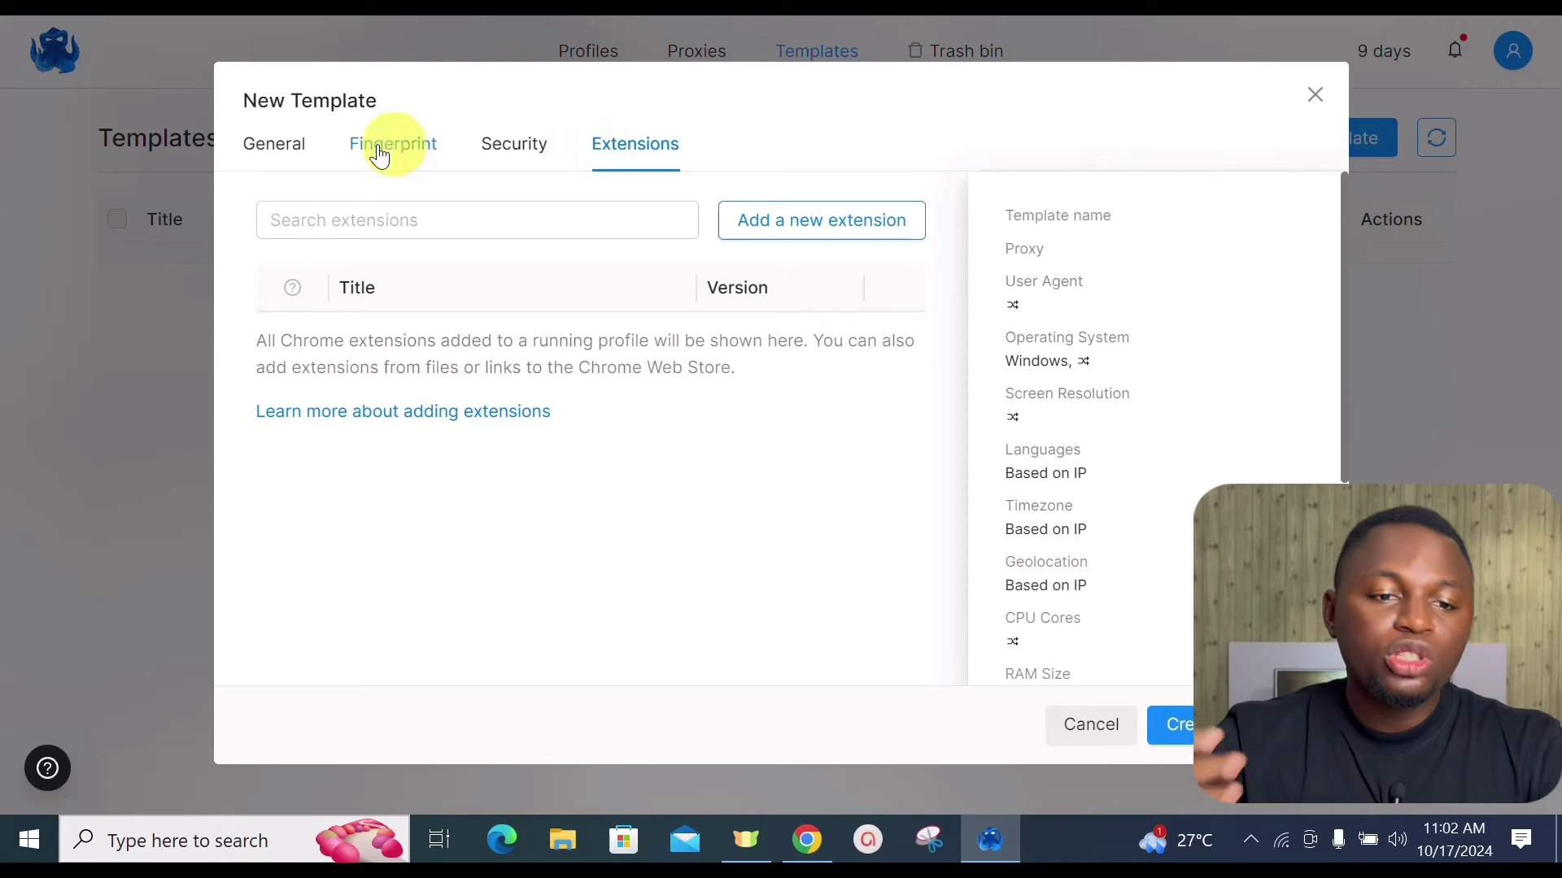
{"action": "left_click", "coordinate": [272, 155]}
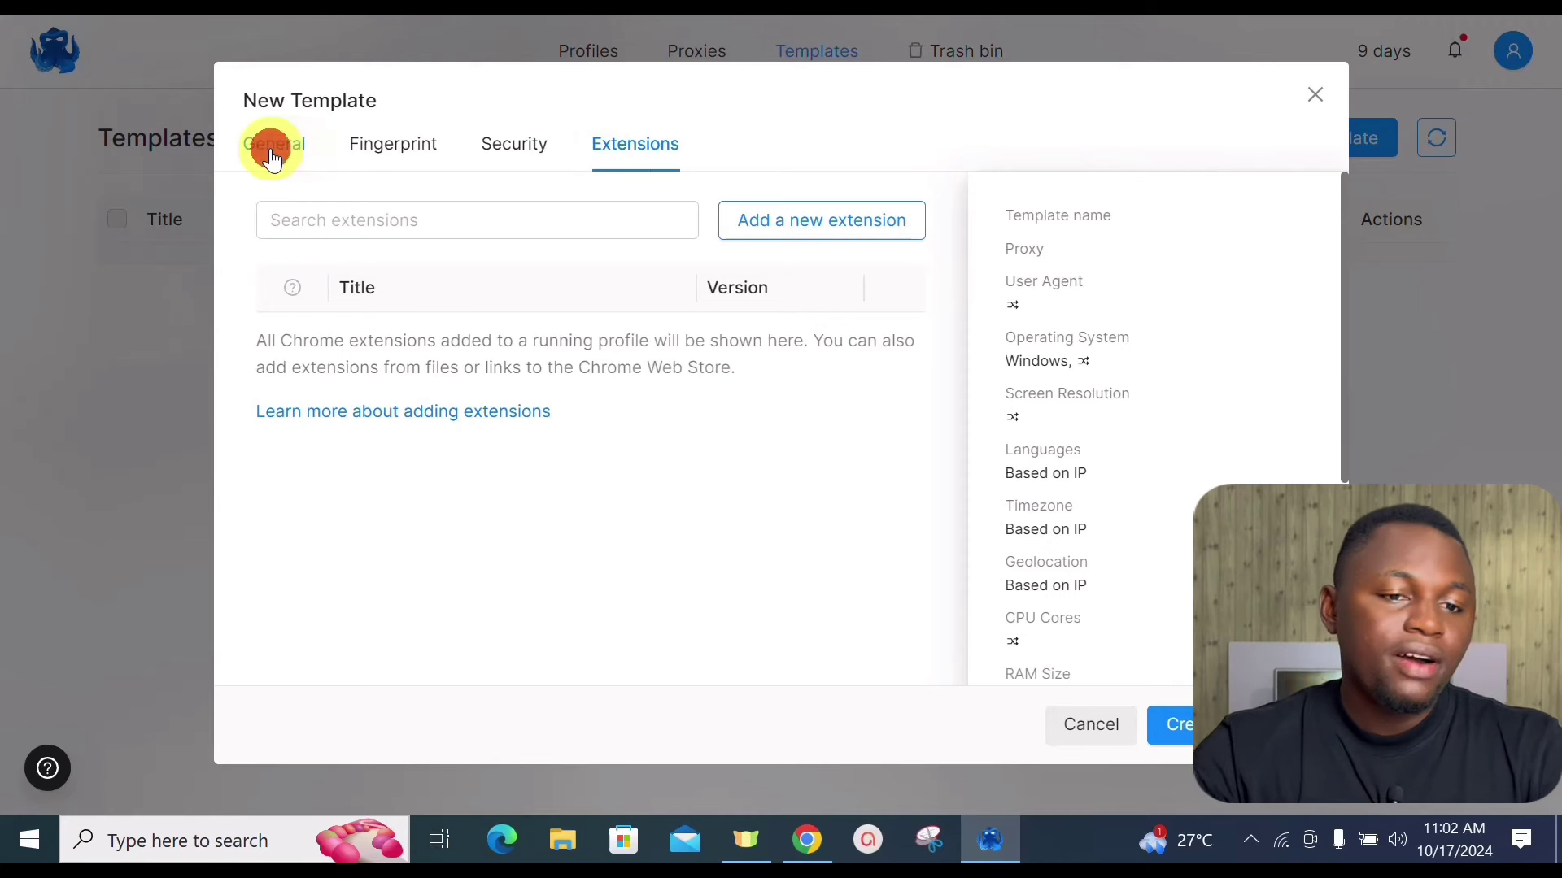
{"action": "left_click", "coordinate": [1313, 96]}
Check the trash bin, return to the profiles list and open the account settings
{"action": "left_click", "coordinate": [965, 74]}
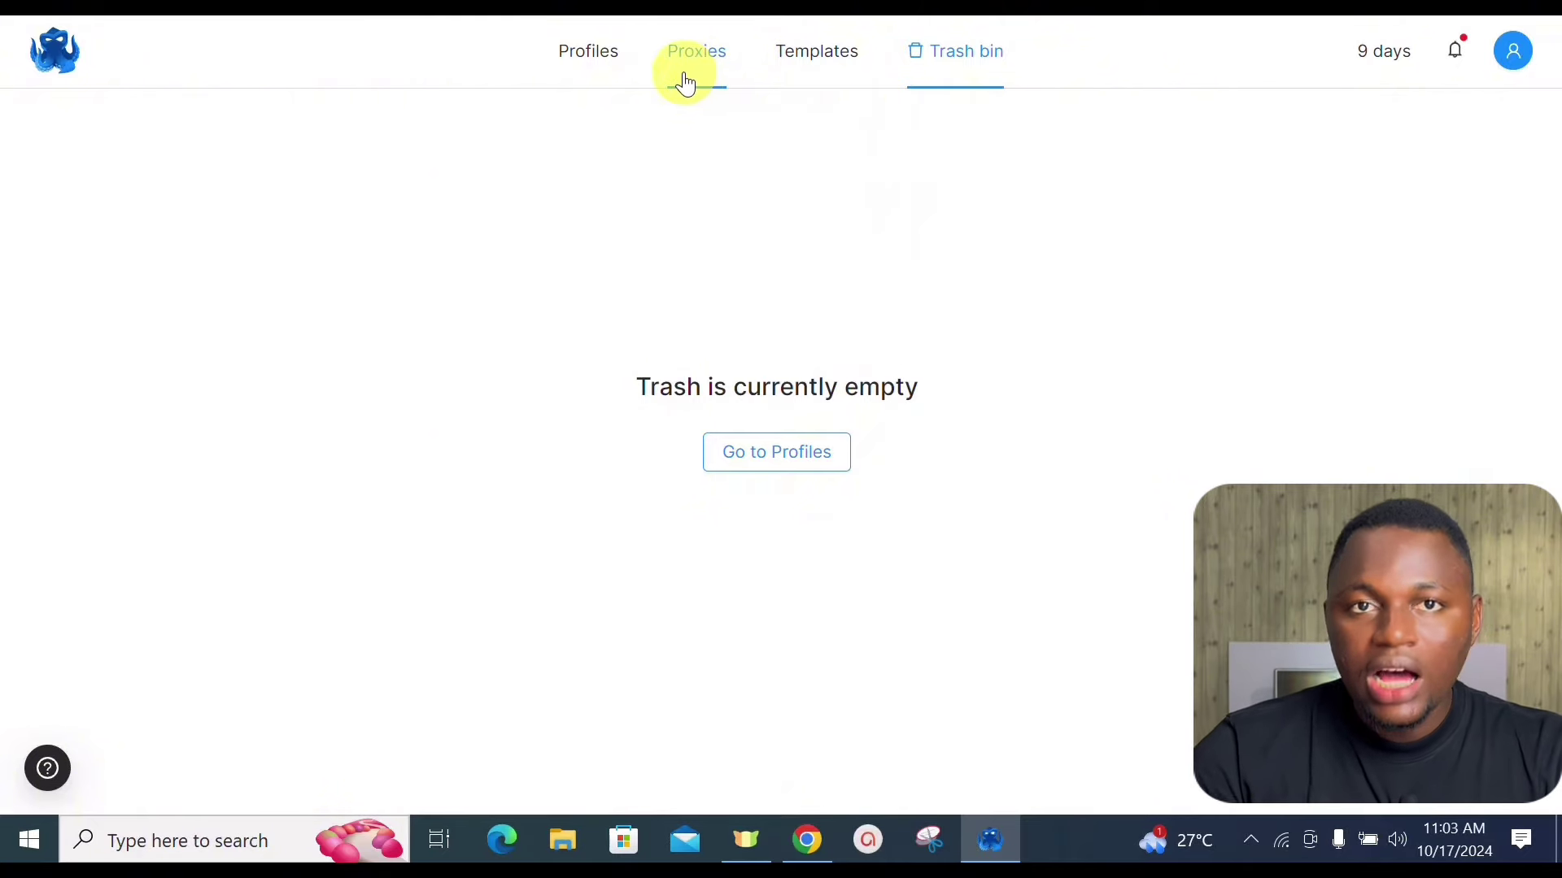
{"action": "left_click", "coordinate": [588, 53]}
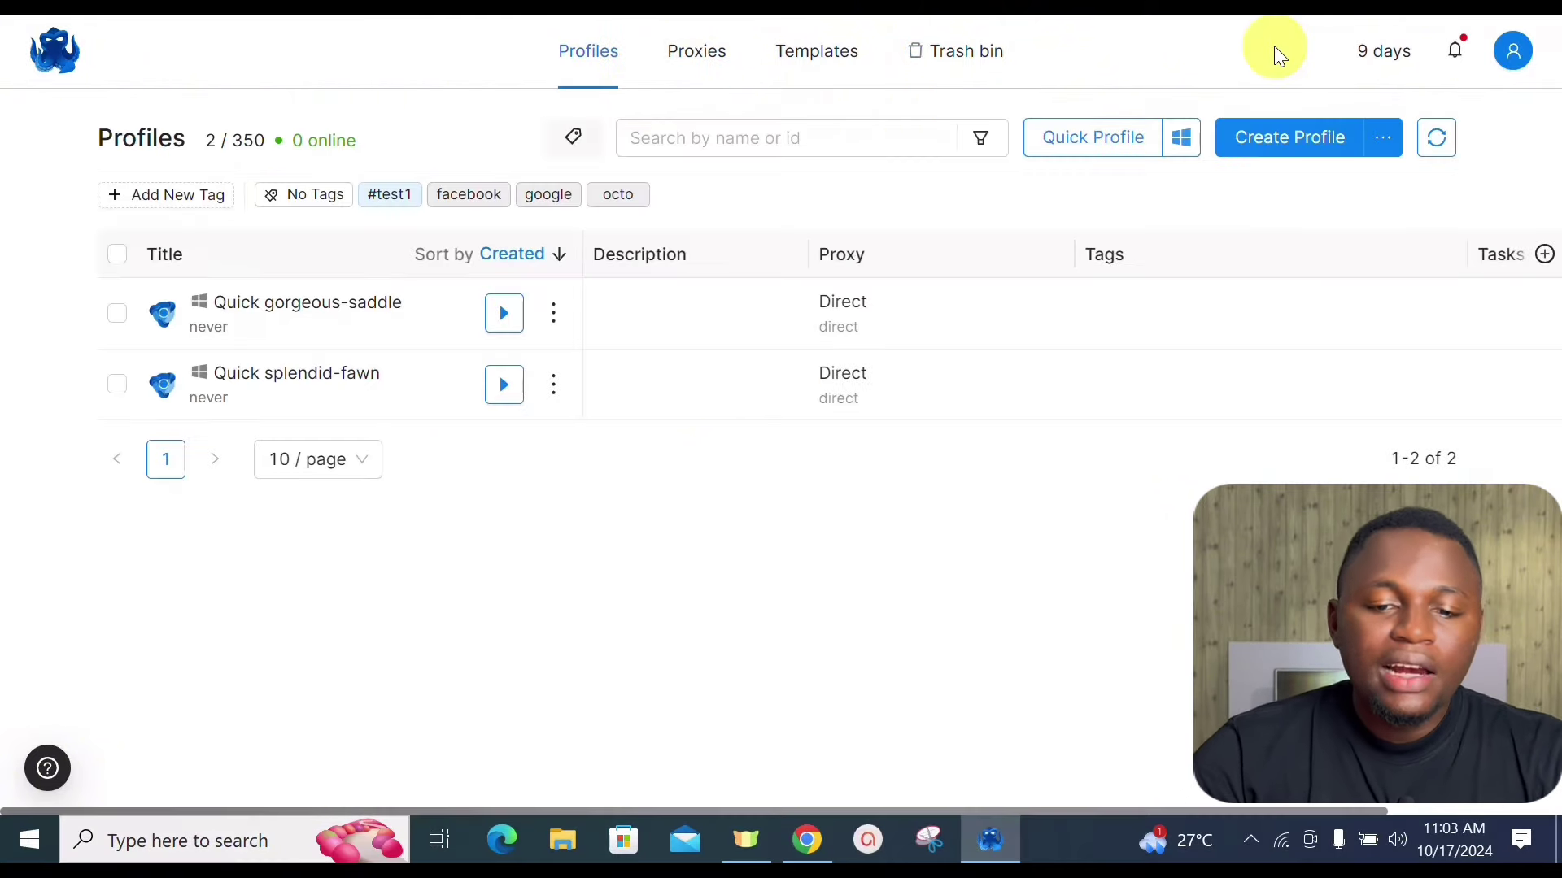
{"action": "left_click", "coordinate": [1513, 61]}
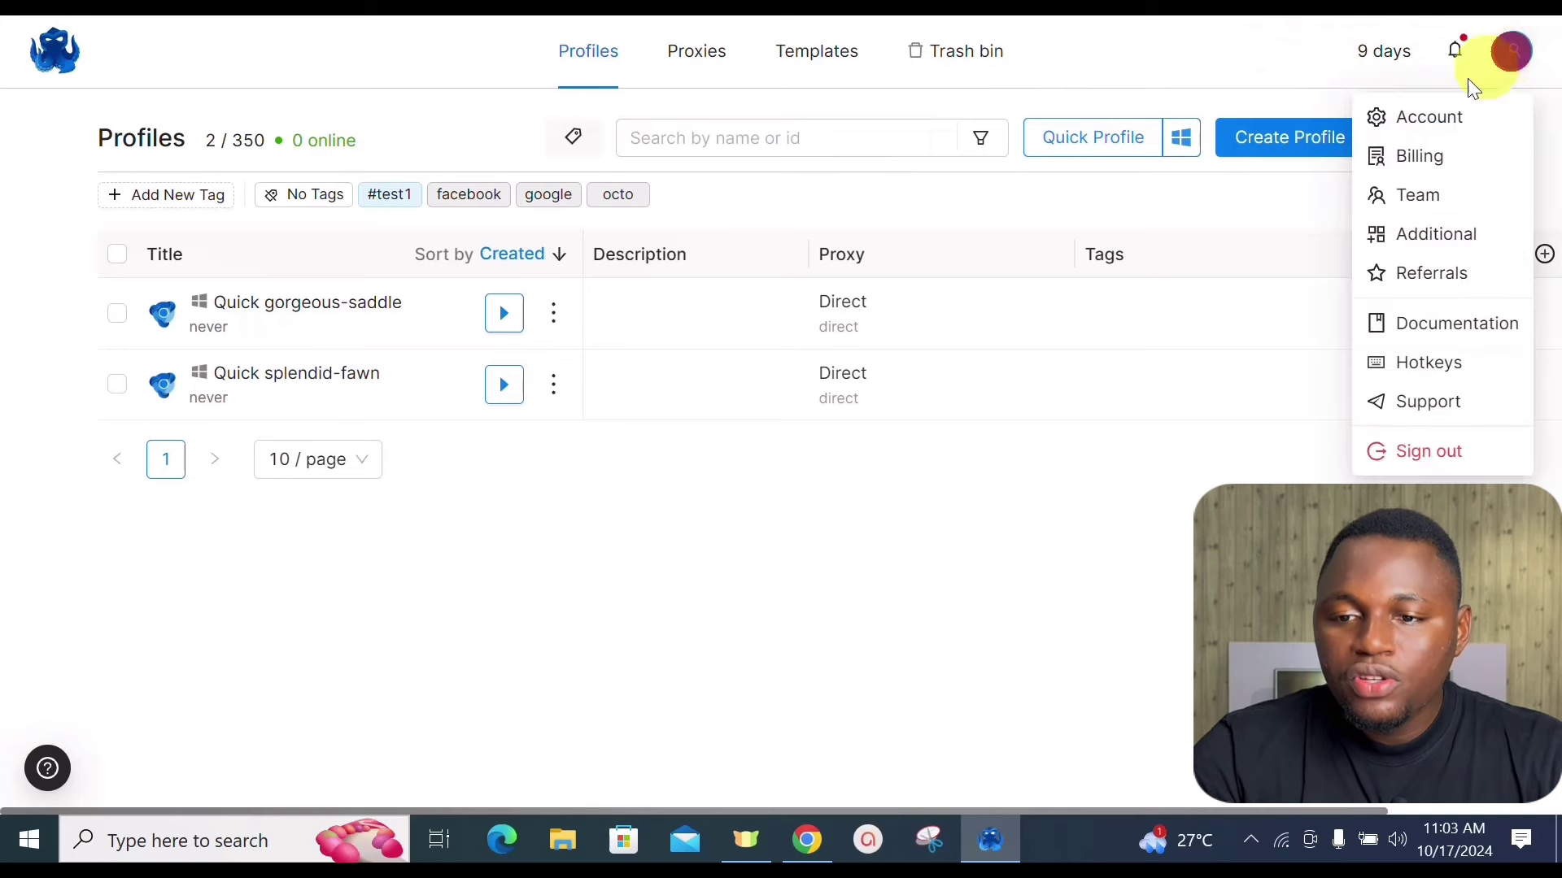
{"action": "left_click", "coordinate": [1438, 135]}
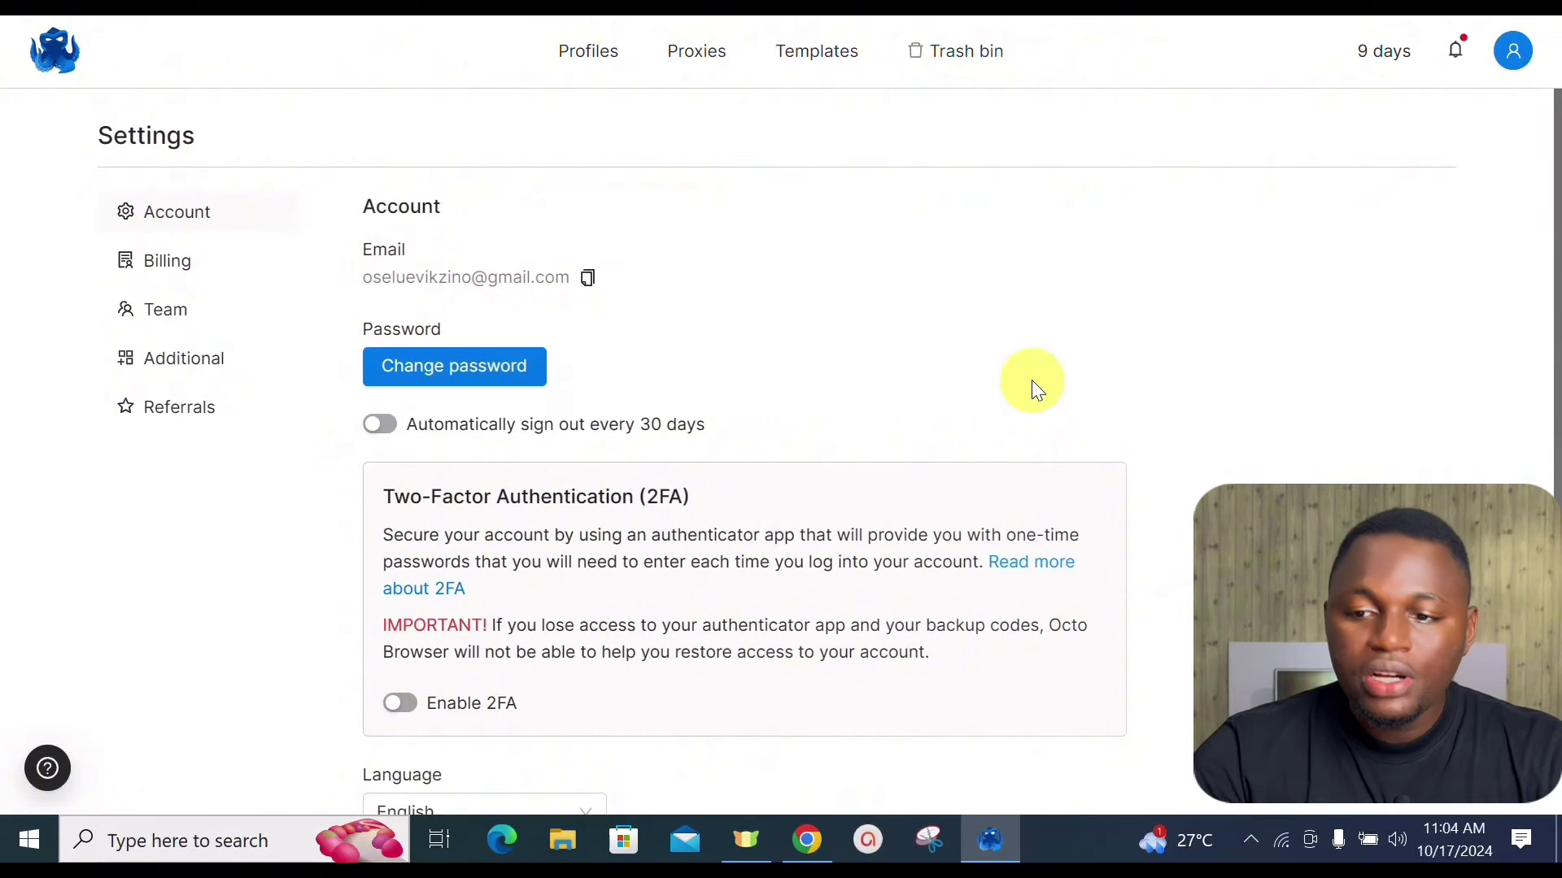
Examine the two-factor authentication setup, dismissing the account password form without enabling it
{"action": "left_click_drag", "start_coordinate": [1554, 278], "coordinate": [1551, 363]}
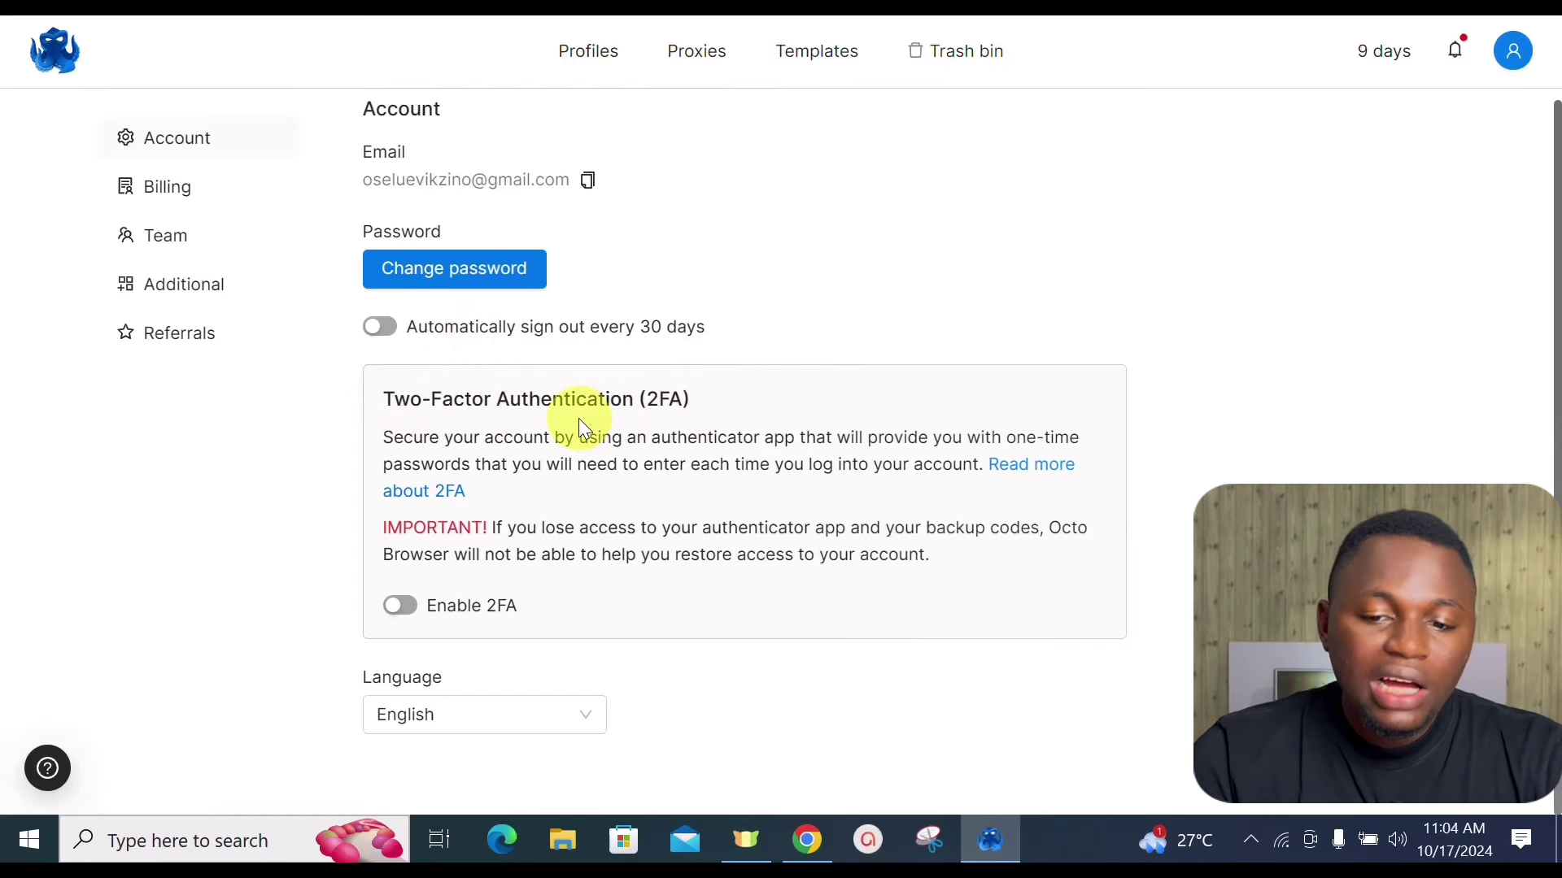
{"action": "left_click", "coordinate": [399, 618]}
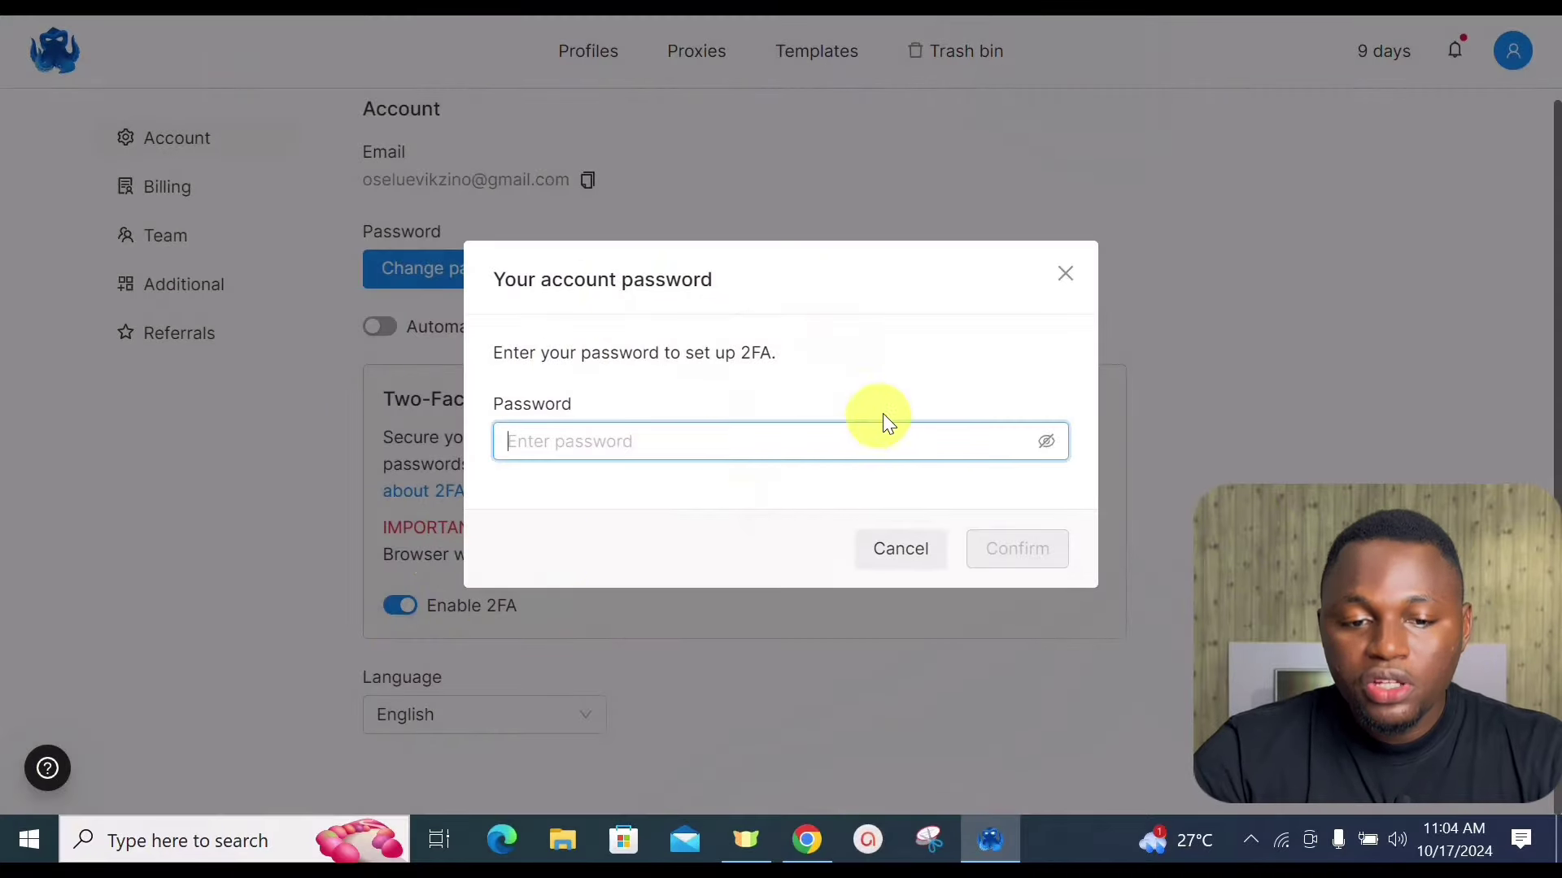
{"action": "left_click", "coordinate": [1065, 274]}
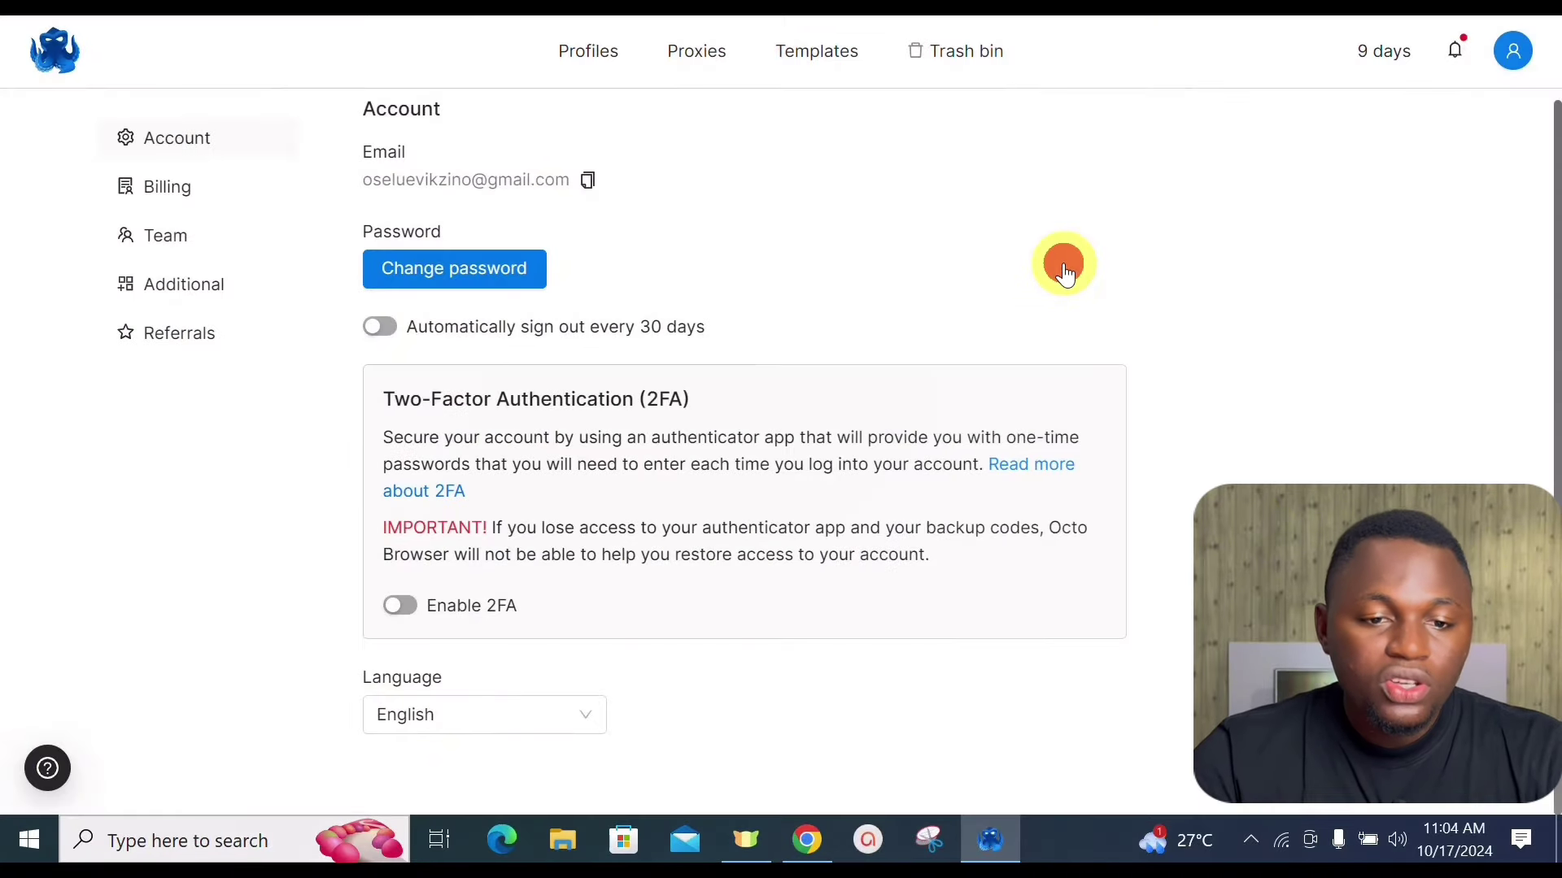
Enable automatic sign-out every 30 days and examine the available interface languages, keeping English
{"action": "left_click", "coordinate": [379, 329]}
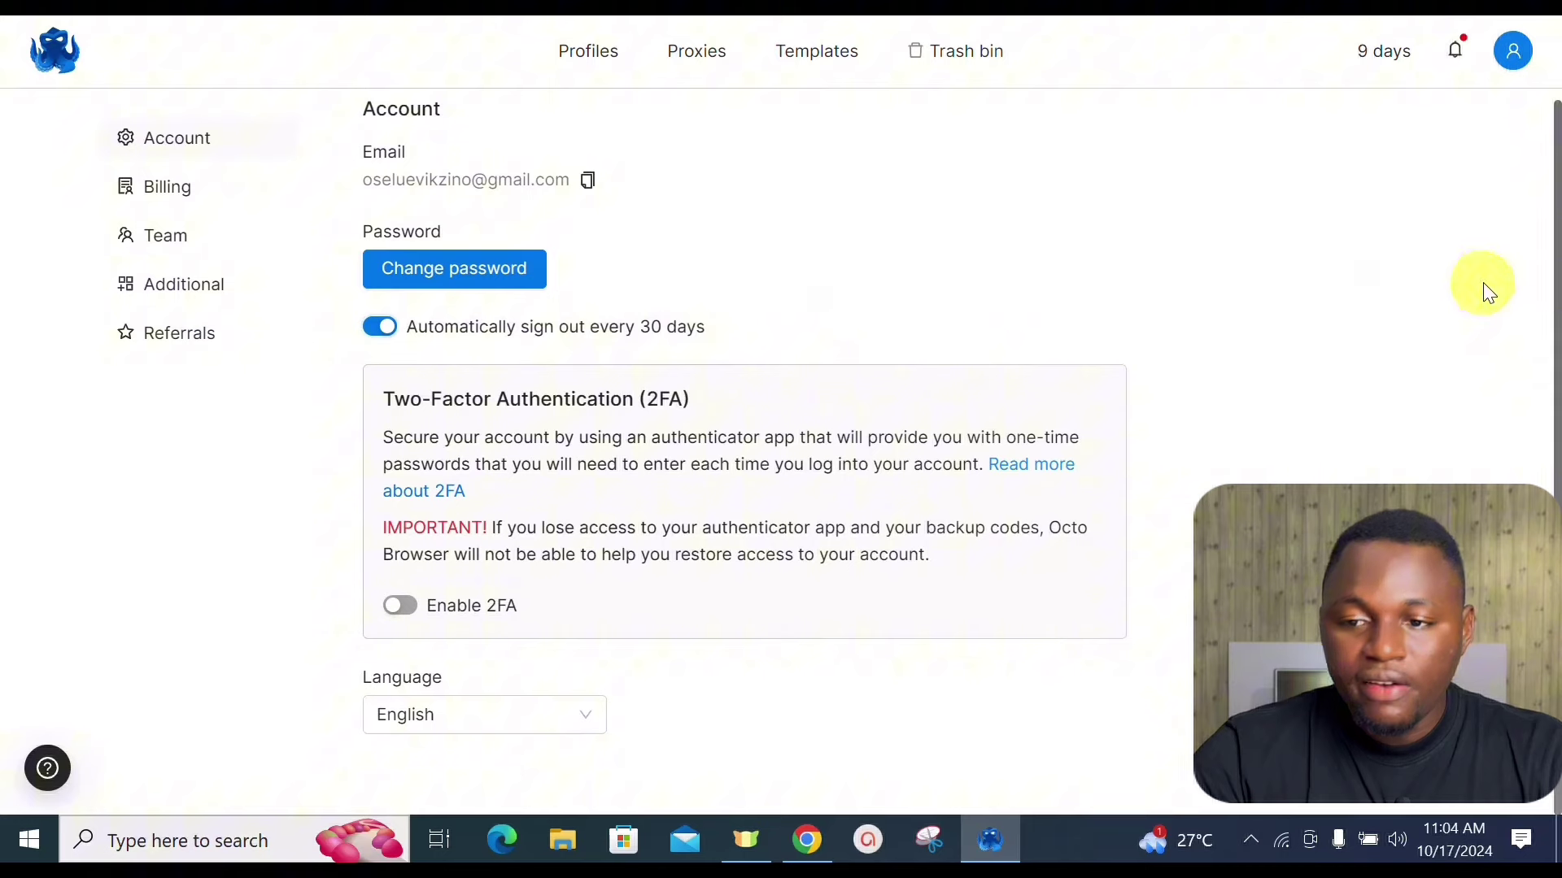
{"action": "left_click", "coordinate": [1555, 277]}
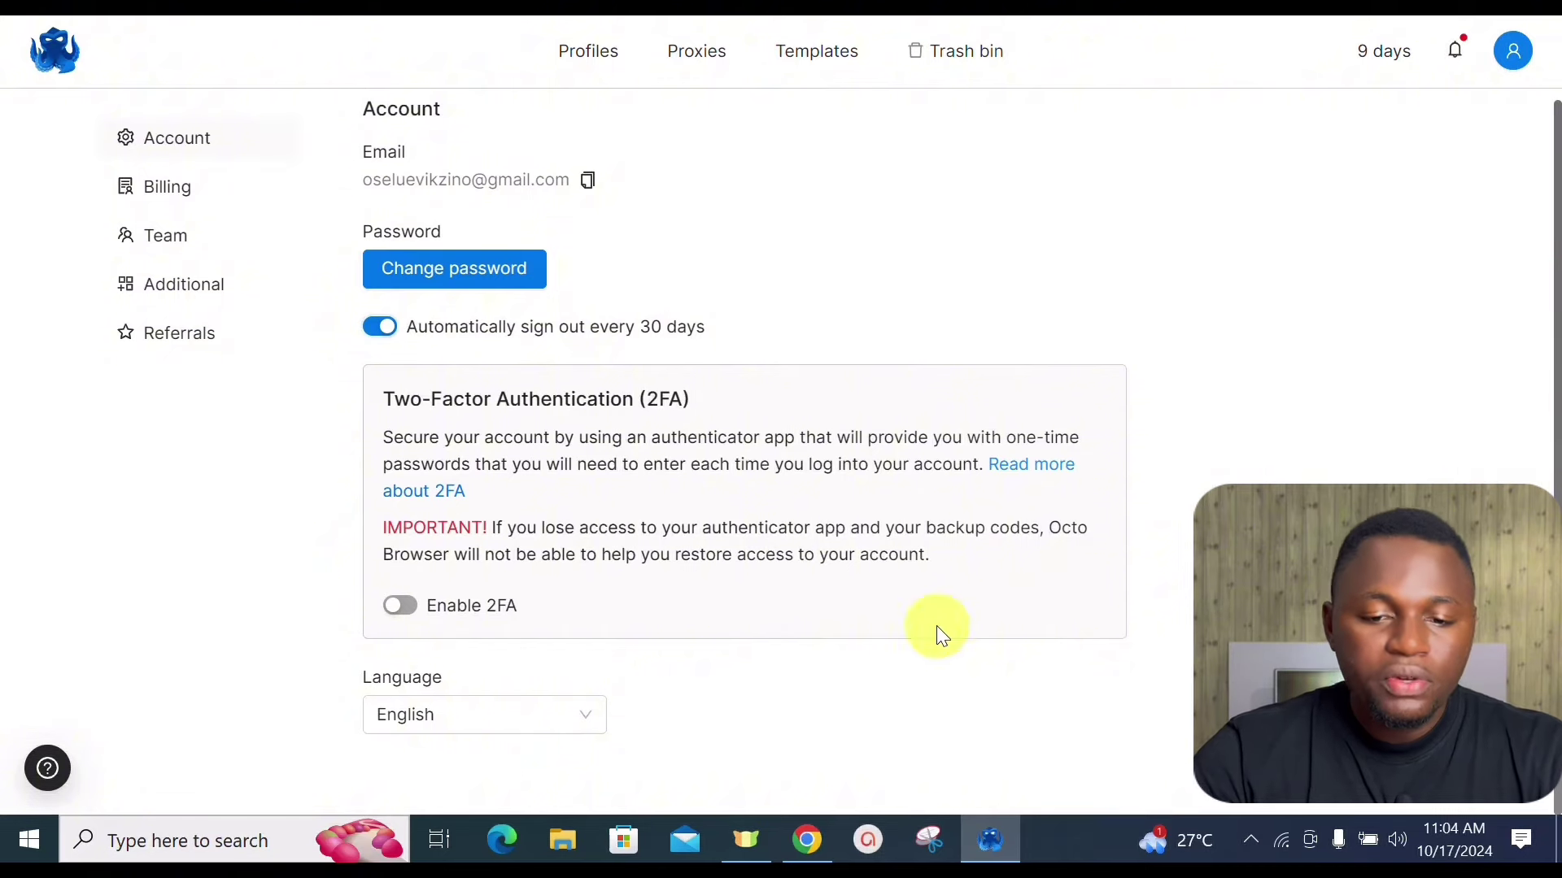
{"action": "left_click", "coordinate": [453, 712]}
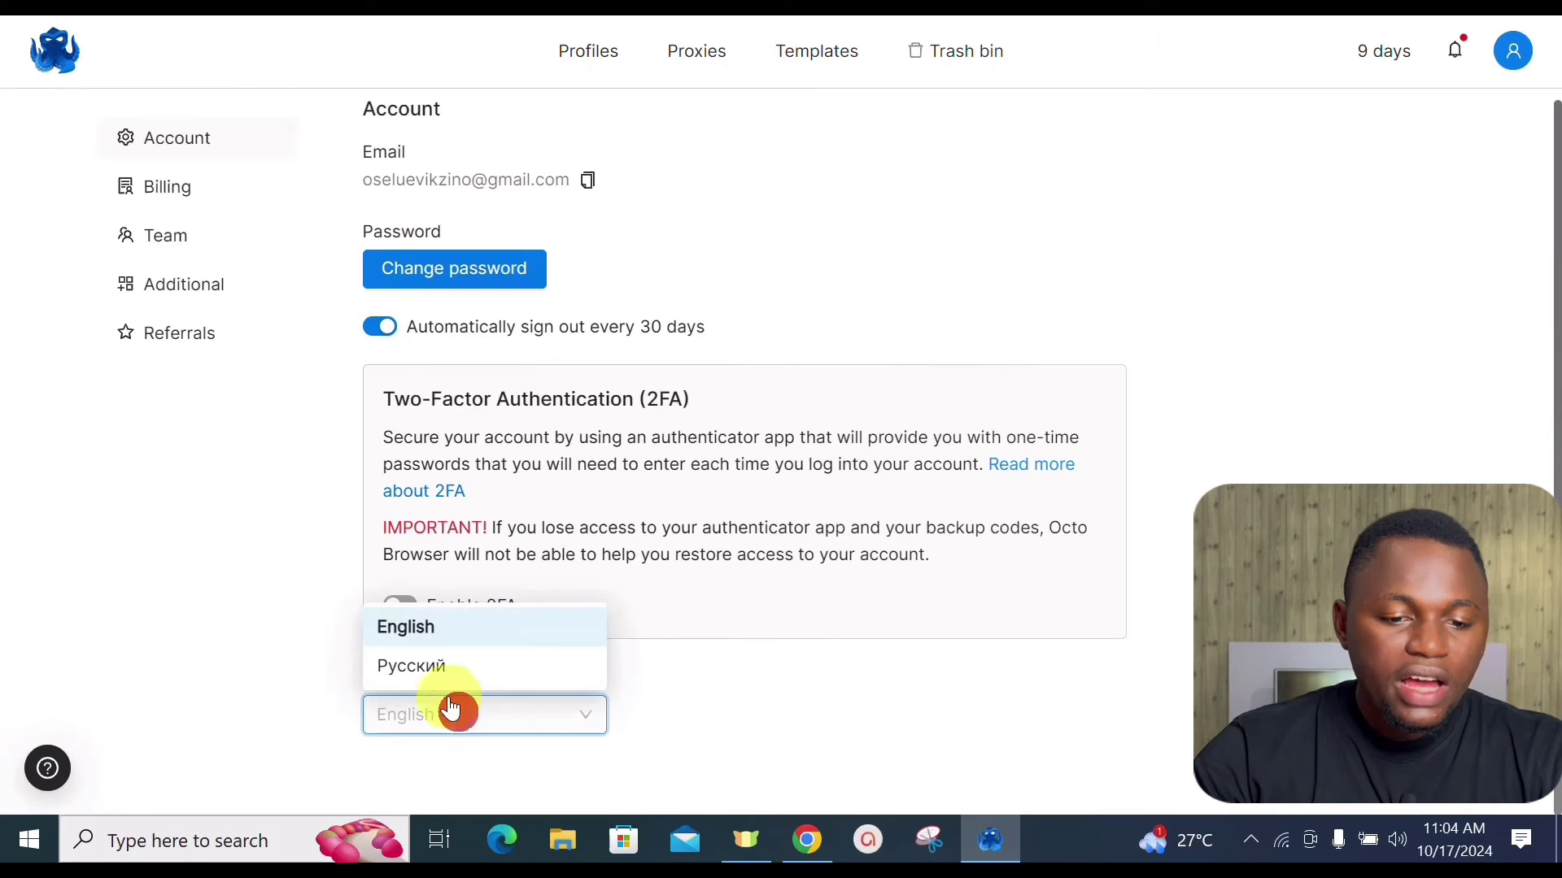
{"action": "left_click", "coordinate": [695, 698]}
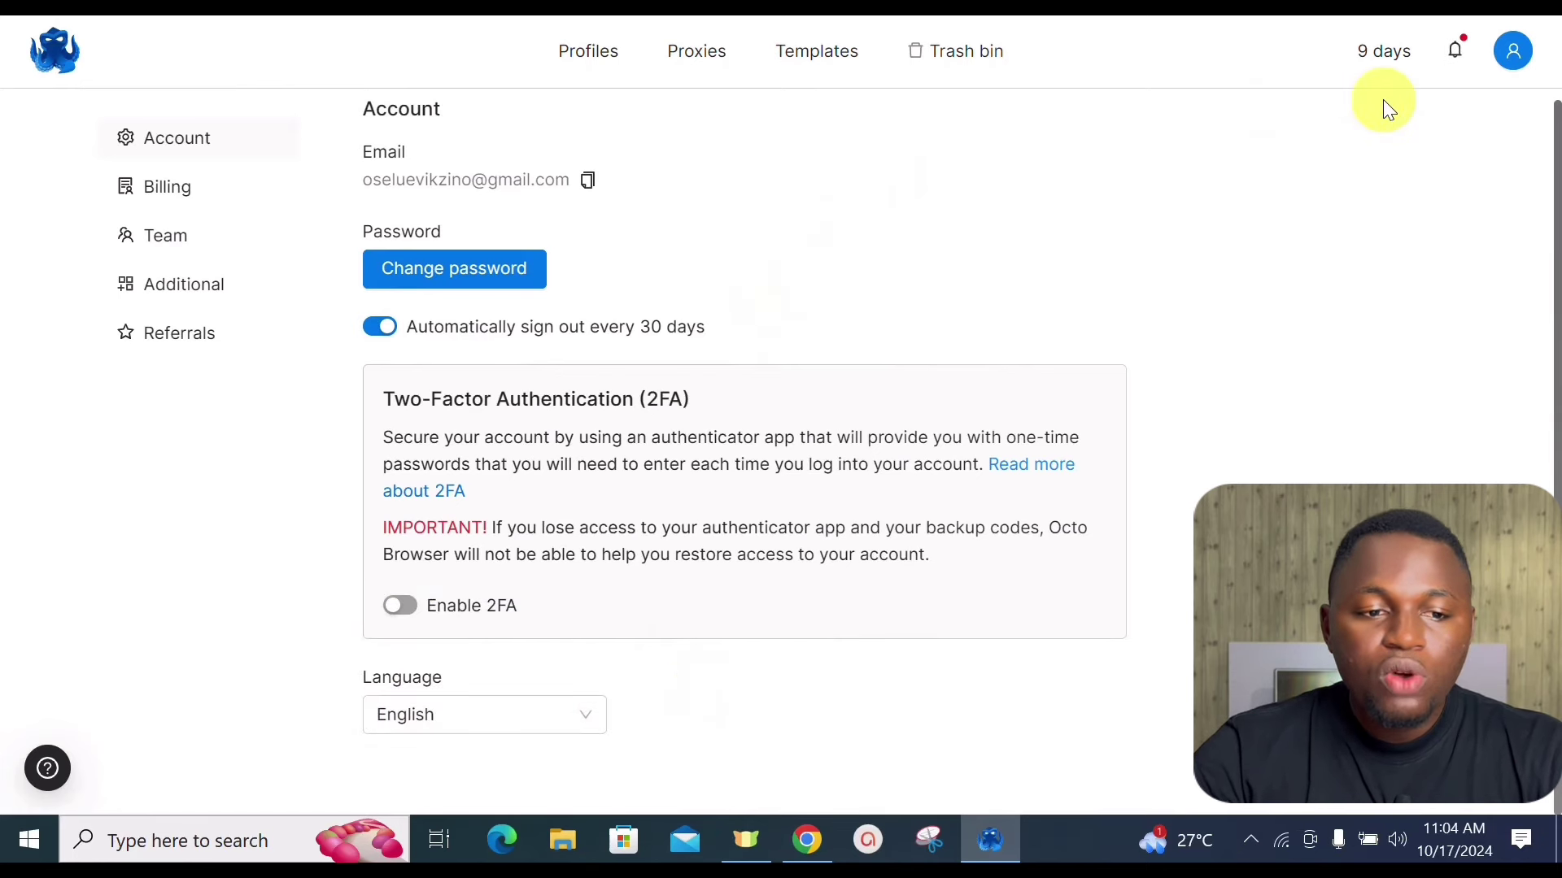
Examine the billing settings and compare the 30, 90, 180 and 360 day subscription renewal terms, closing the form without paying
{"action": "left_click", "coordinate": [161, 192]}
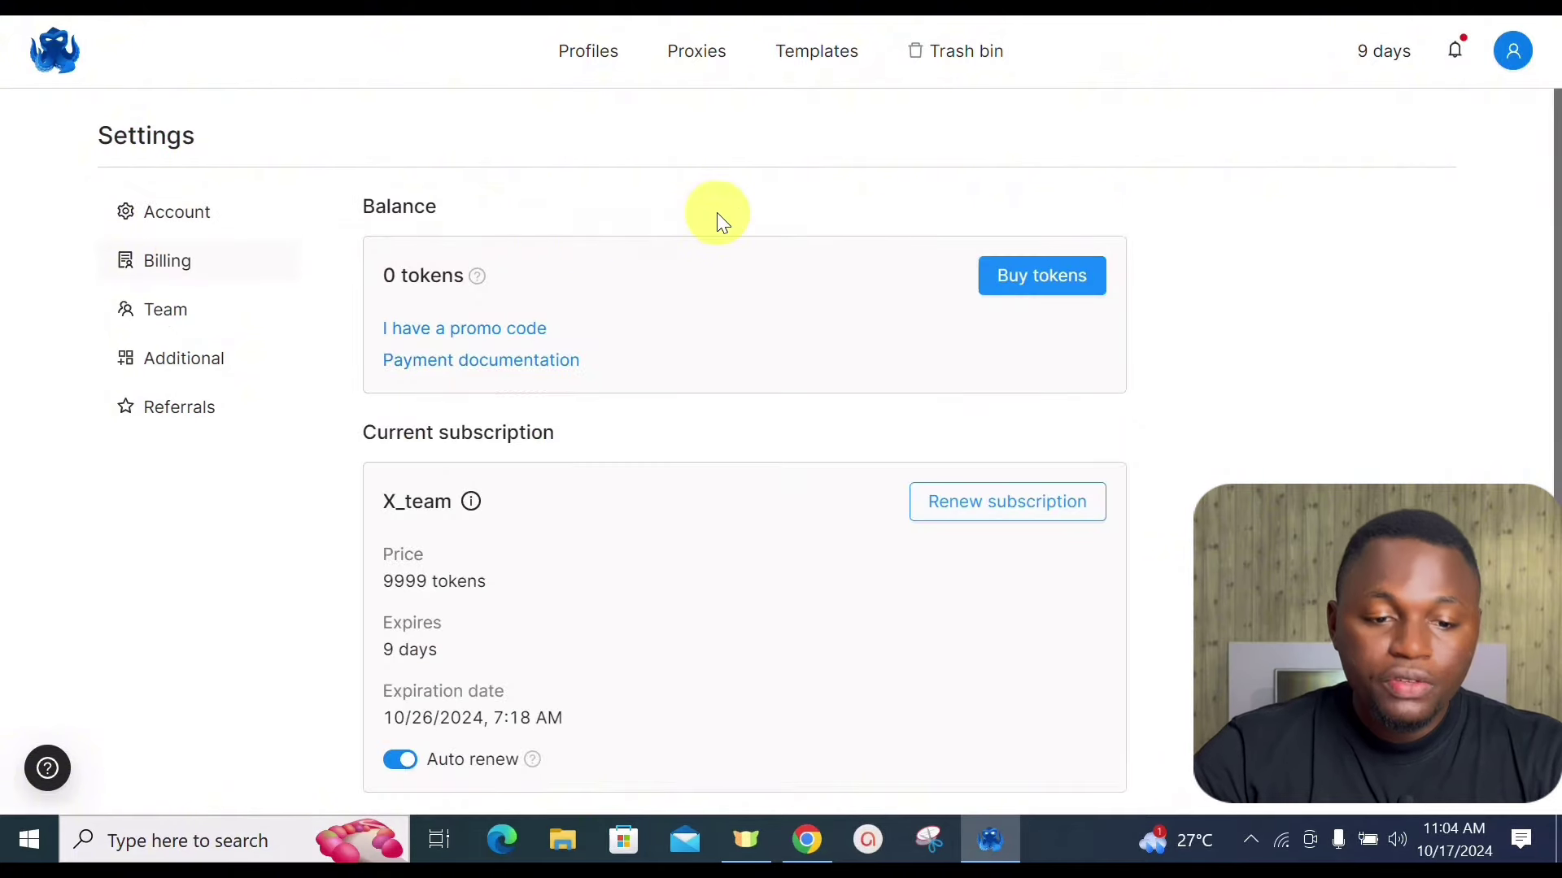
{"action": "scroll", "coordinate": [1550, 406], "scroll_direction": "down", "scroll_amount": 1}
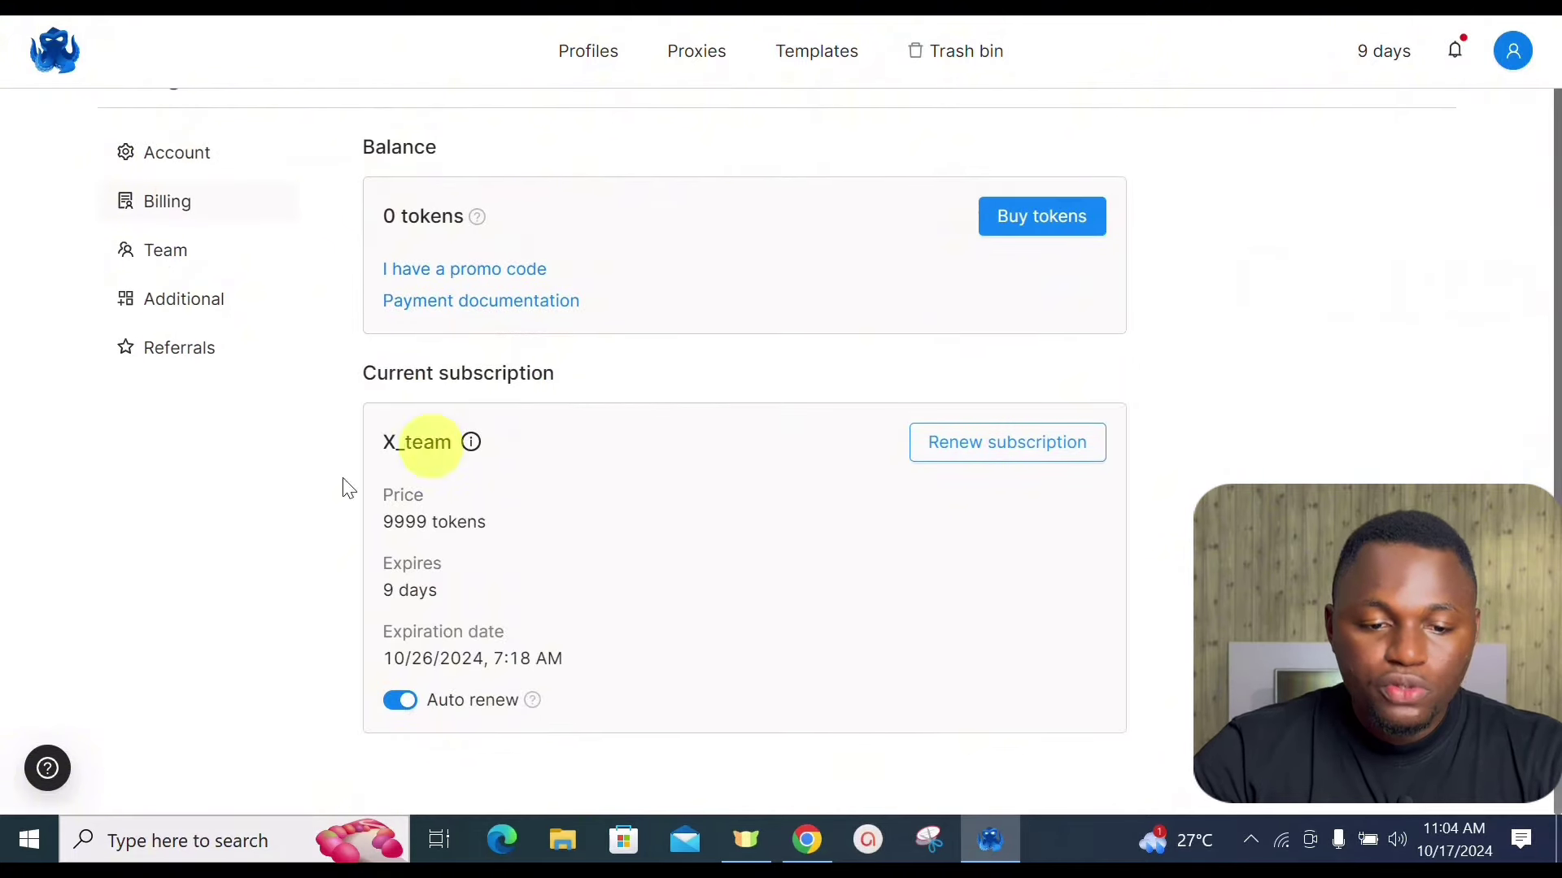
{"action": "left_click", "coordinate": [956, 445]}
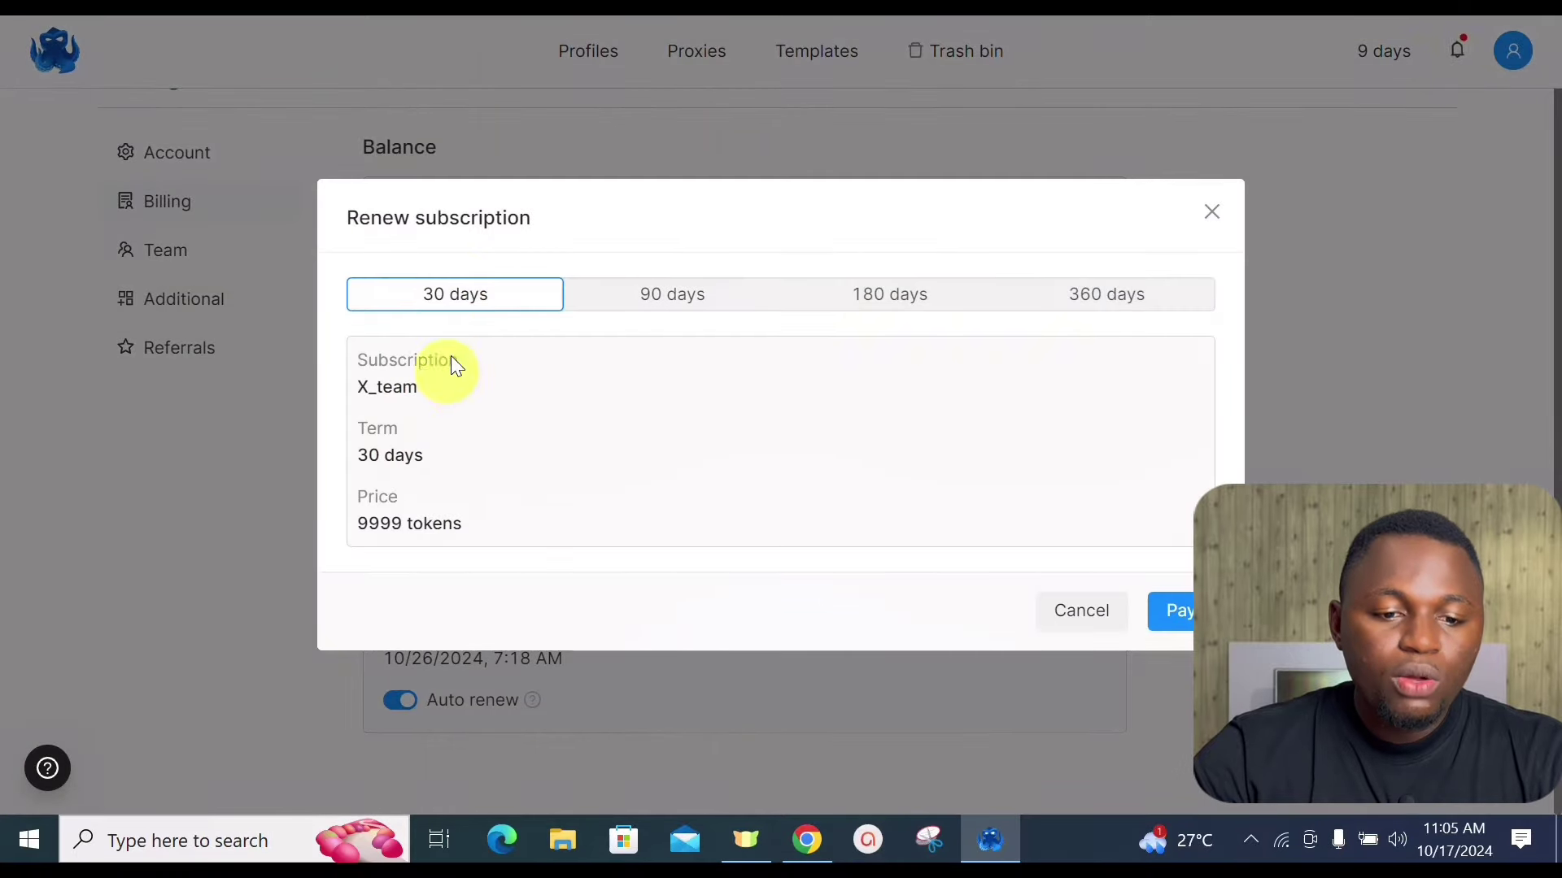
{"action": "left_click", "coordinate": [638, 301]}
{"action": "left_click", "coordinate": [889, 294]}
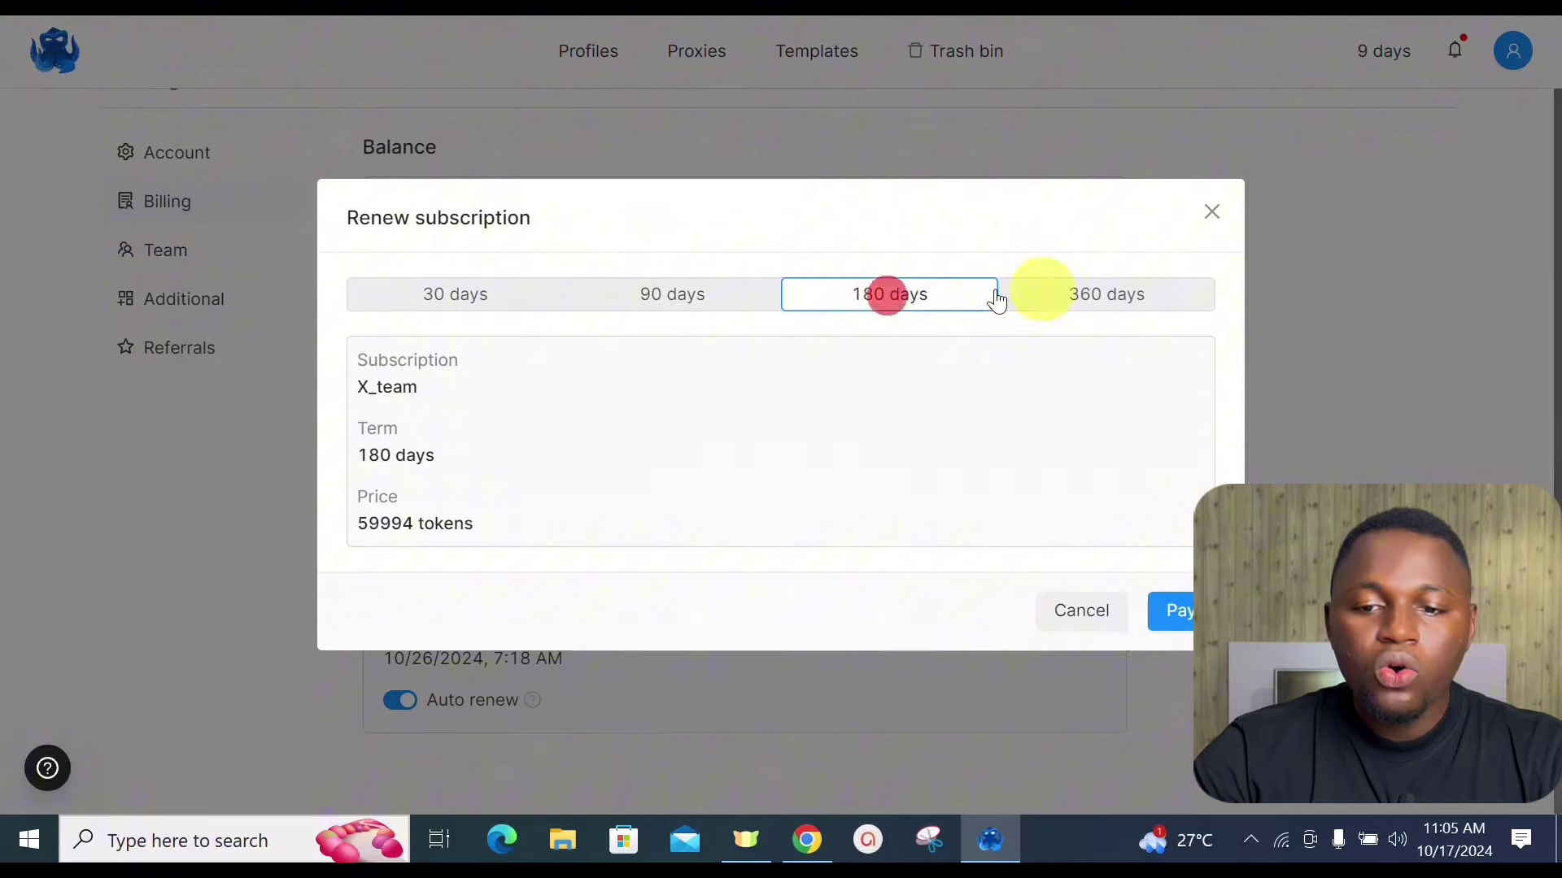
{"action": "left_click", "coordinate": [1114, 302]}
{"action": "left_click", "coordinate": [1214, 210]}
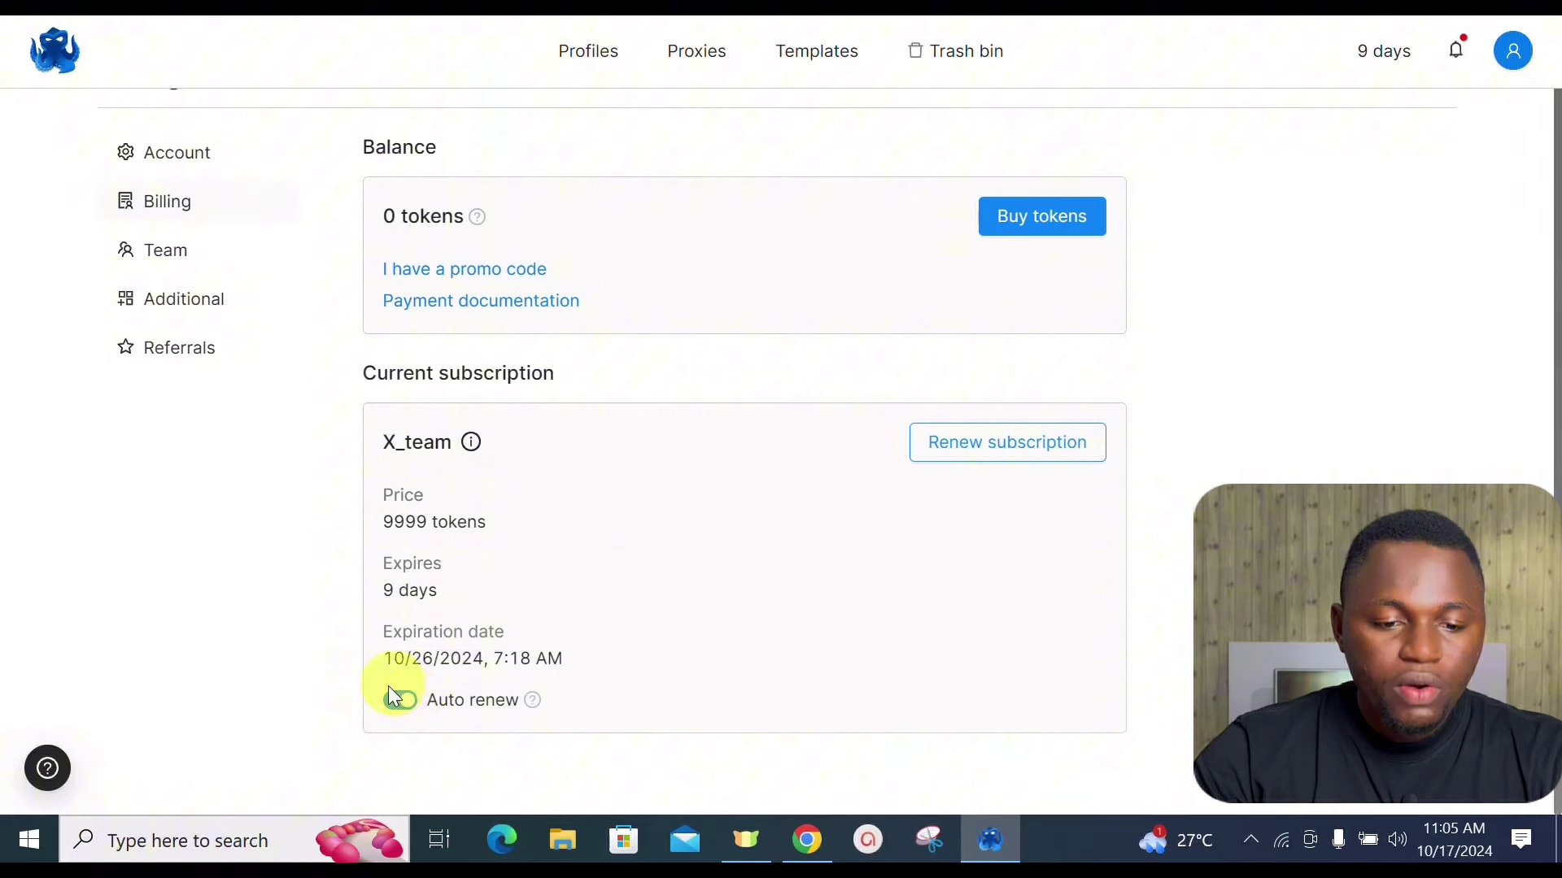
Open the team settings and bring up the form for inviting a team member, leaving the email empty
{"action": "left_click", "coordinate": [153, 255]}
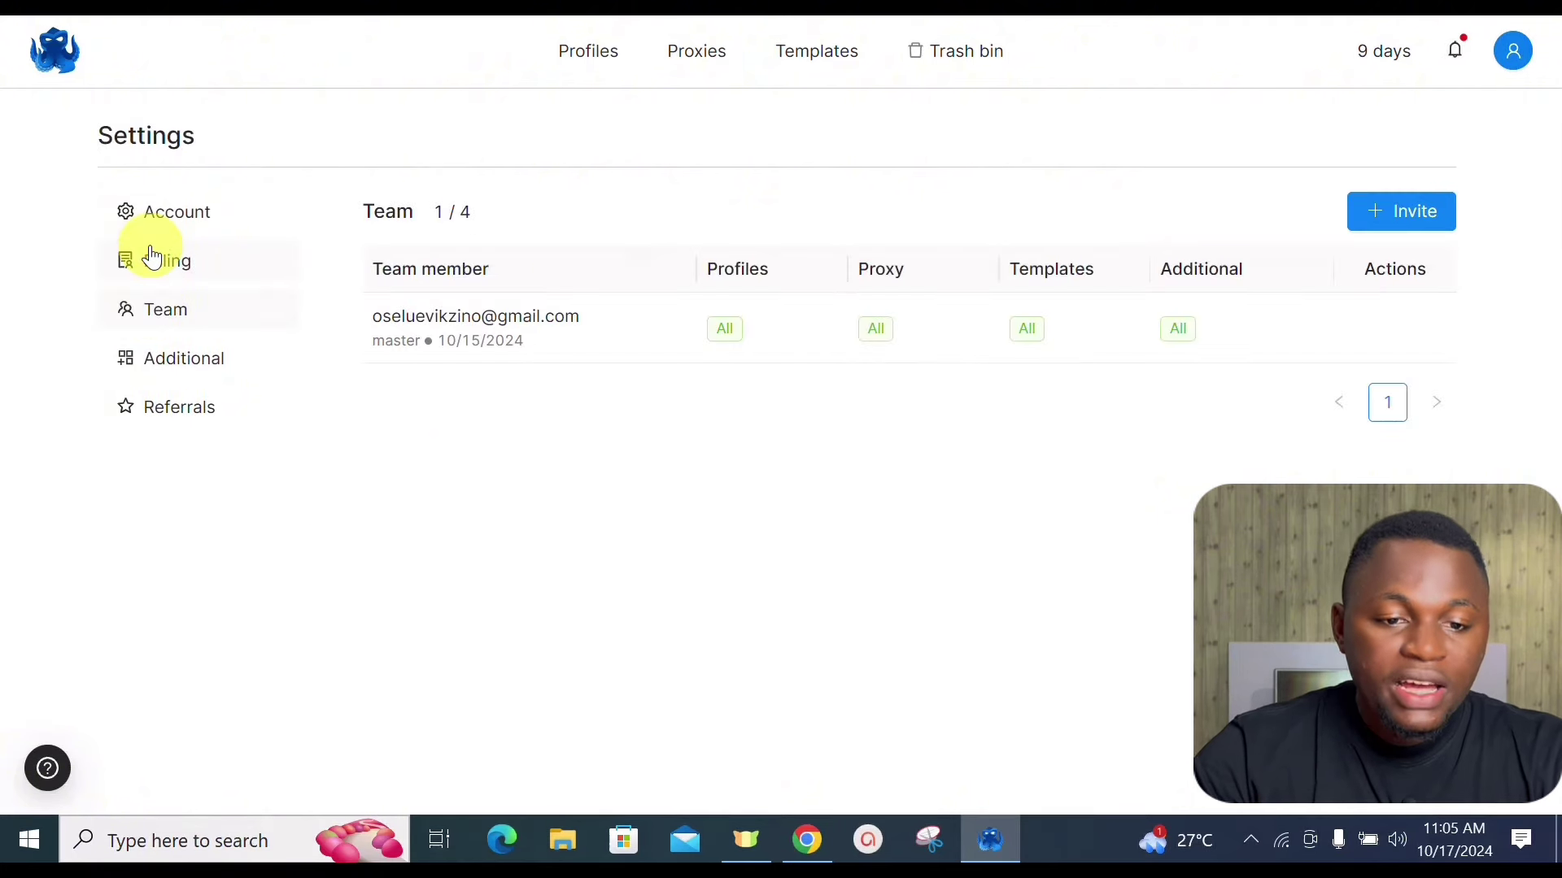
{"action": "left_click", "coordinate": [471, 214]}
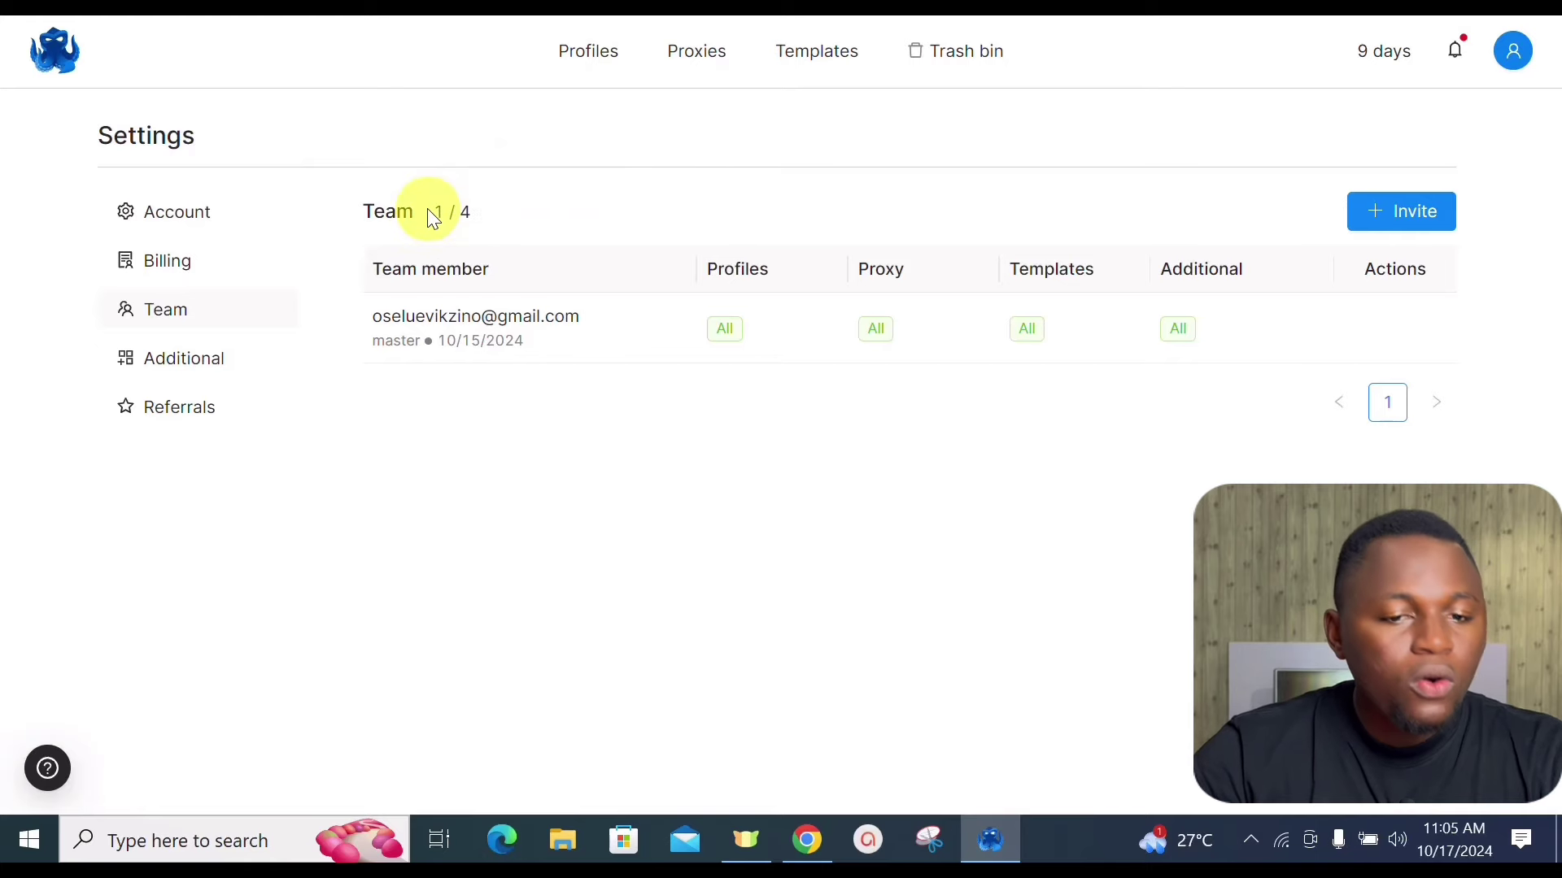
{"action": "left_click", "coordinate": [1395, 209]}
{"action": "left_click", "coordinate": [551, 203]}
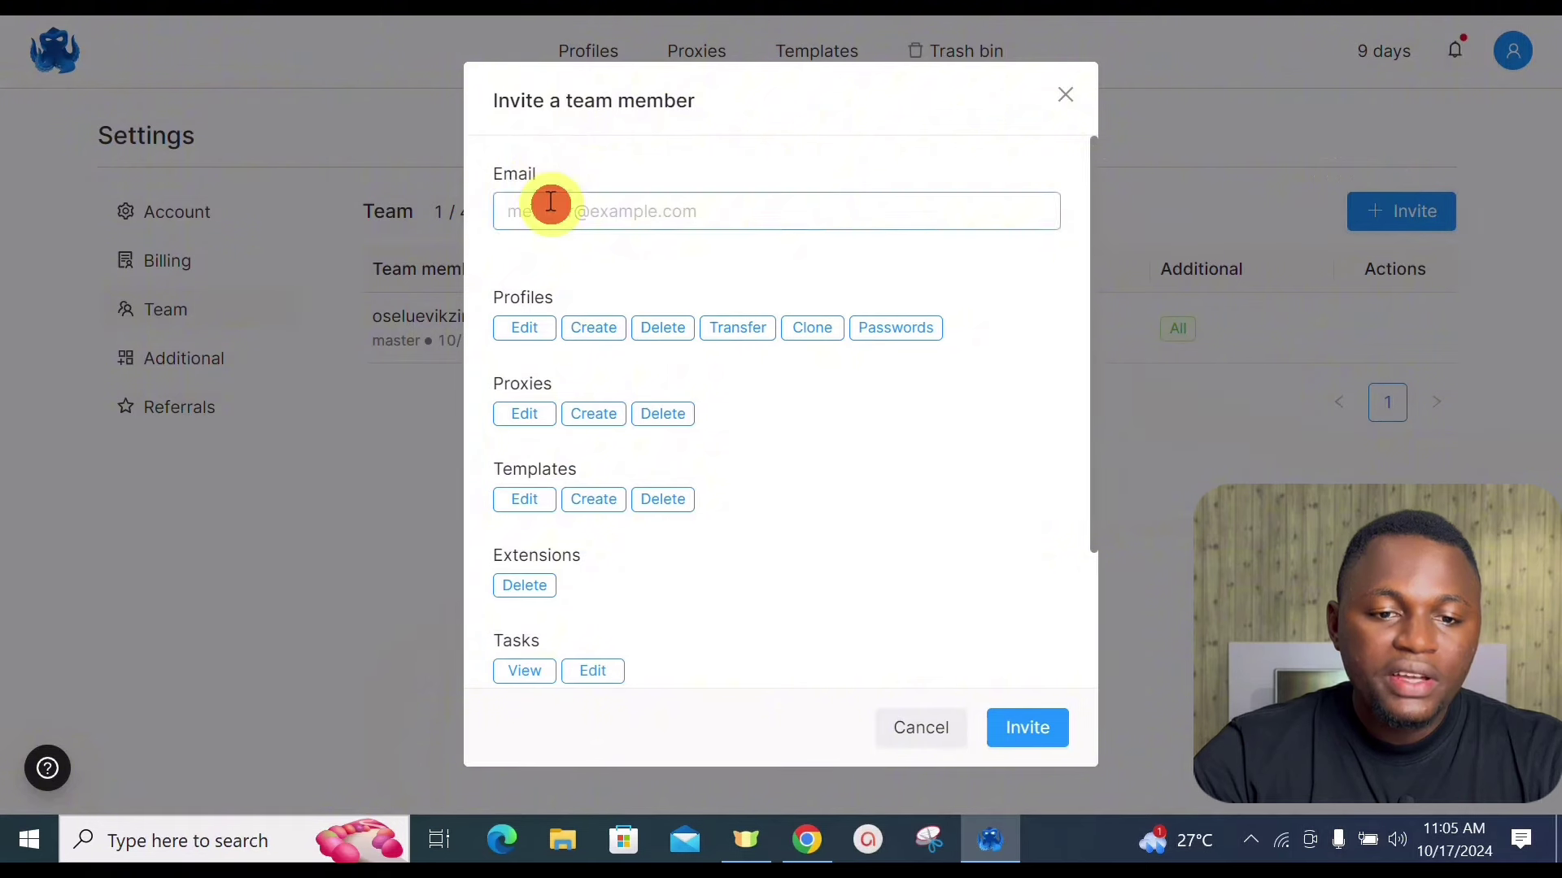
{"action": "left_click", "coordinate": [689, 273]}
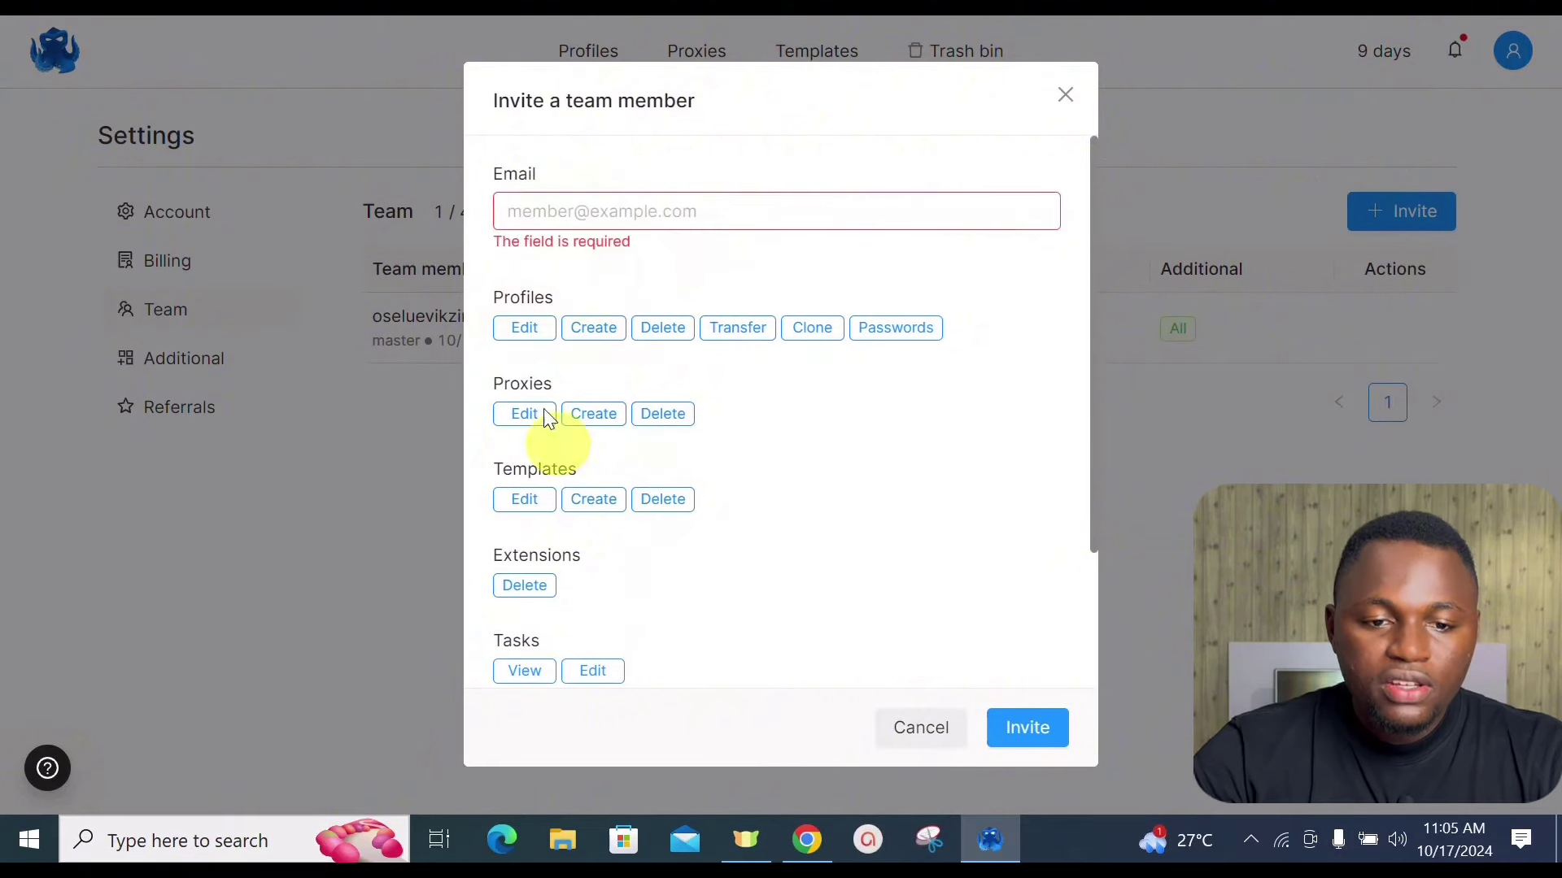
Try toggling the invitee's Edit, Create and Delete permissions for profiles and the Create permission for proxies, restoring them all
{"action": "left_click", "coordinate": [514, 329]}
{"action": "left_click", "coordinate": [568, 330]}
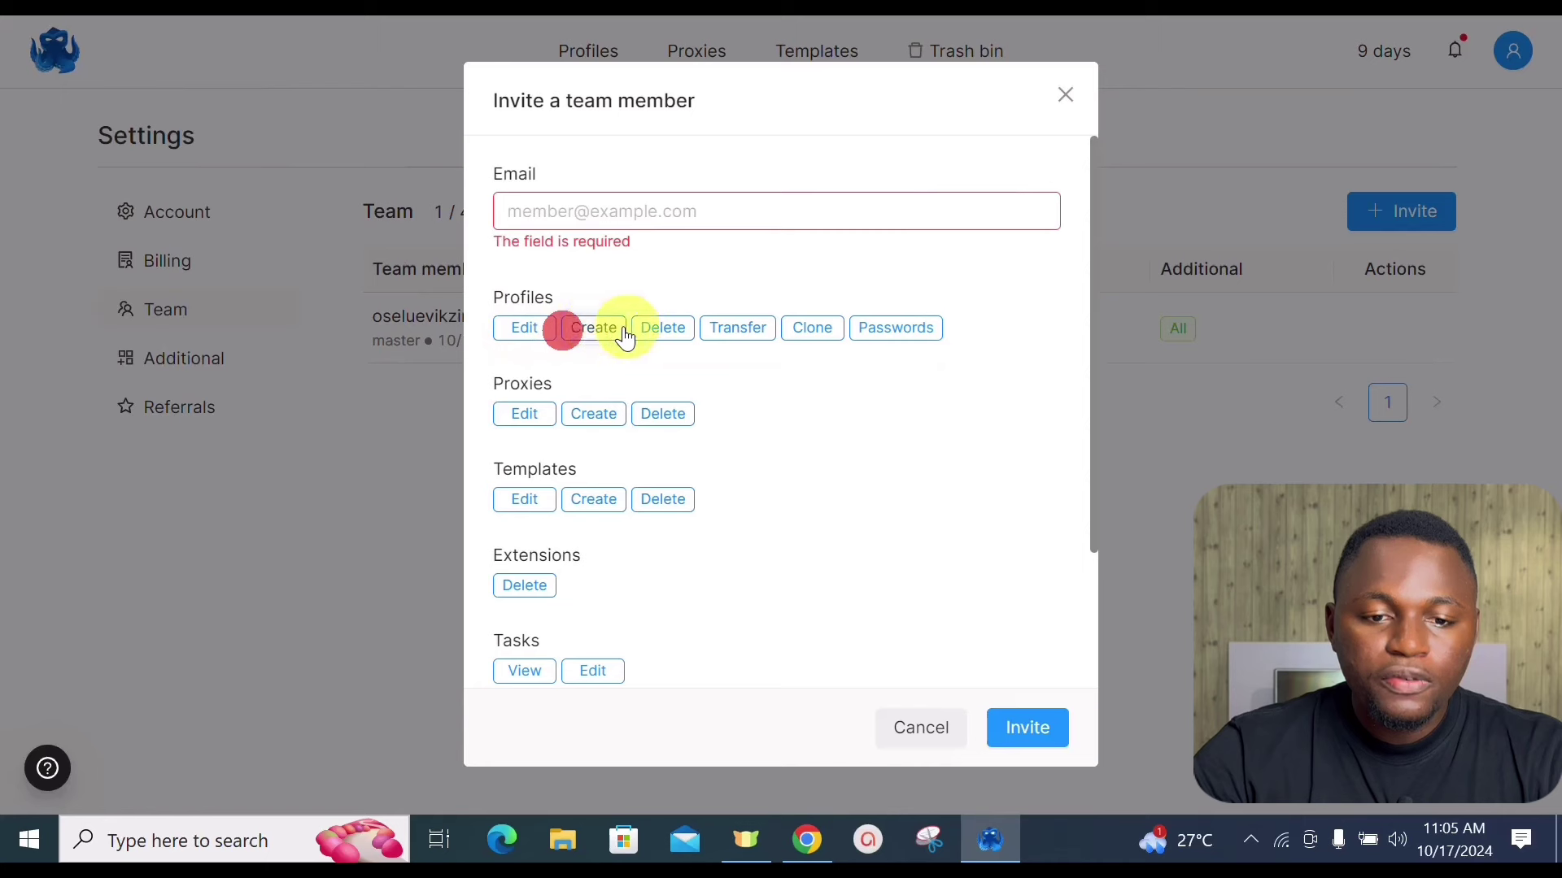
{"action": "left_click", "coordinate": [656, 334]}
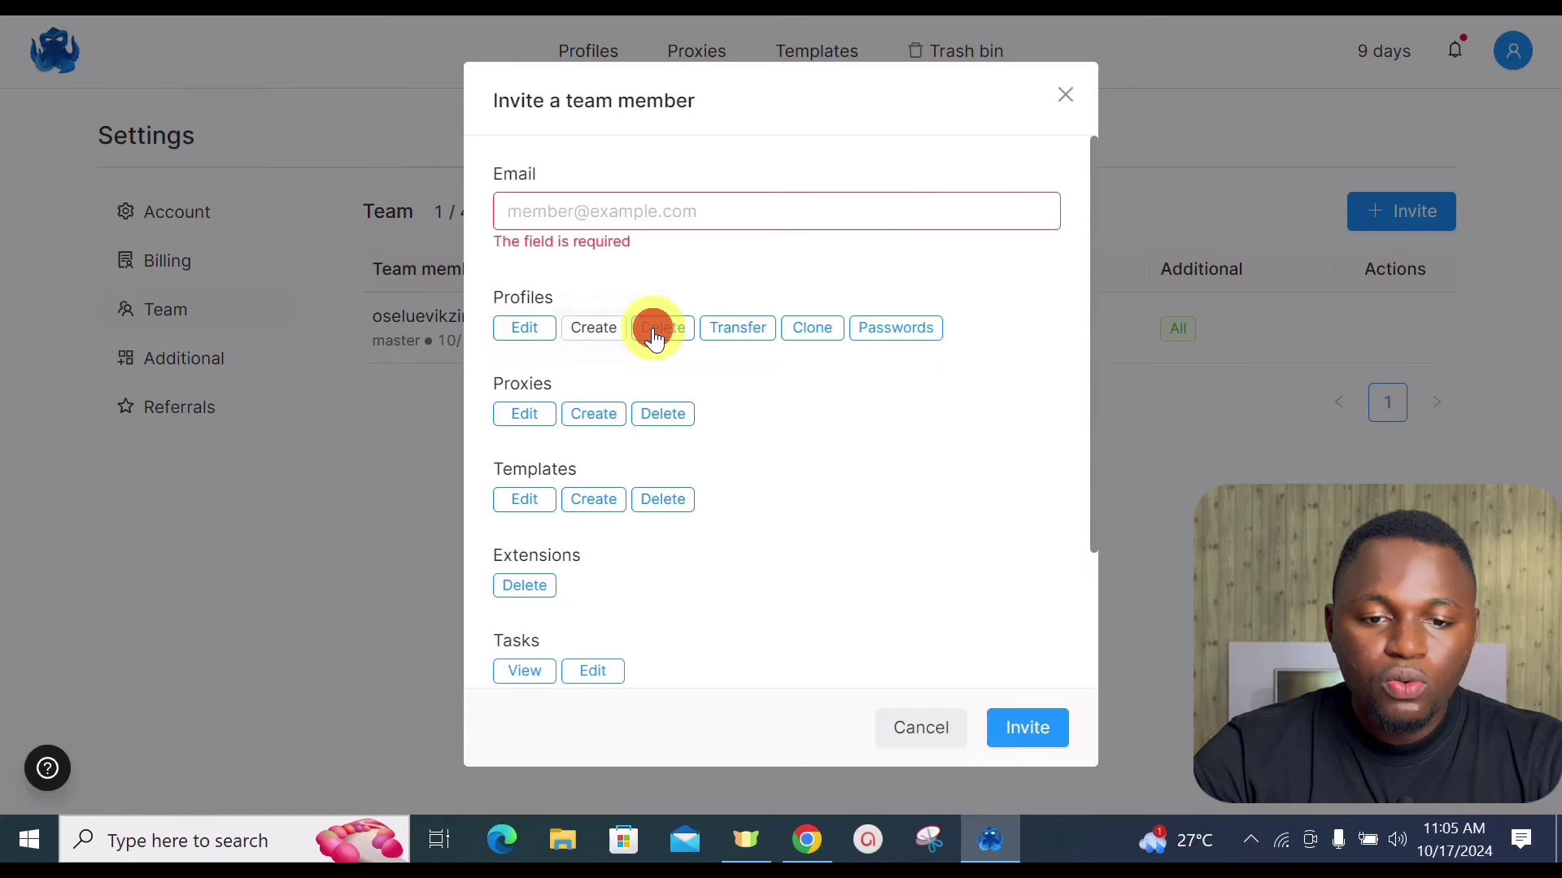
{"action": "left_click", "coordinate": [596, 333]}
{"action": "left_click", "coordinate": [656, 341]}
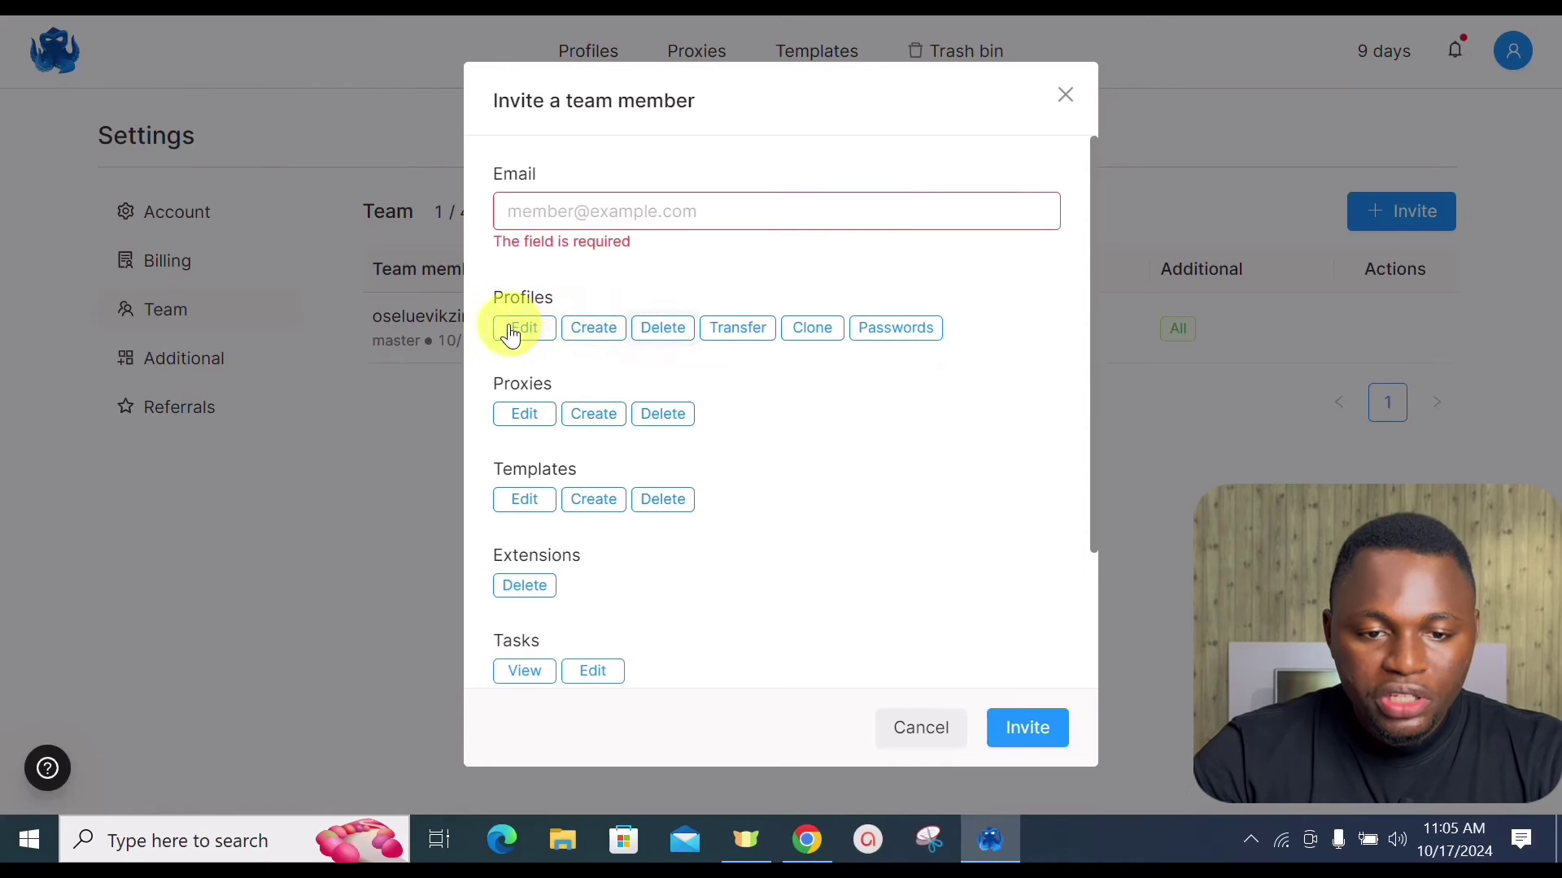
{"action": "left_click", "coordinate": [599, 332]}
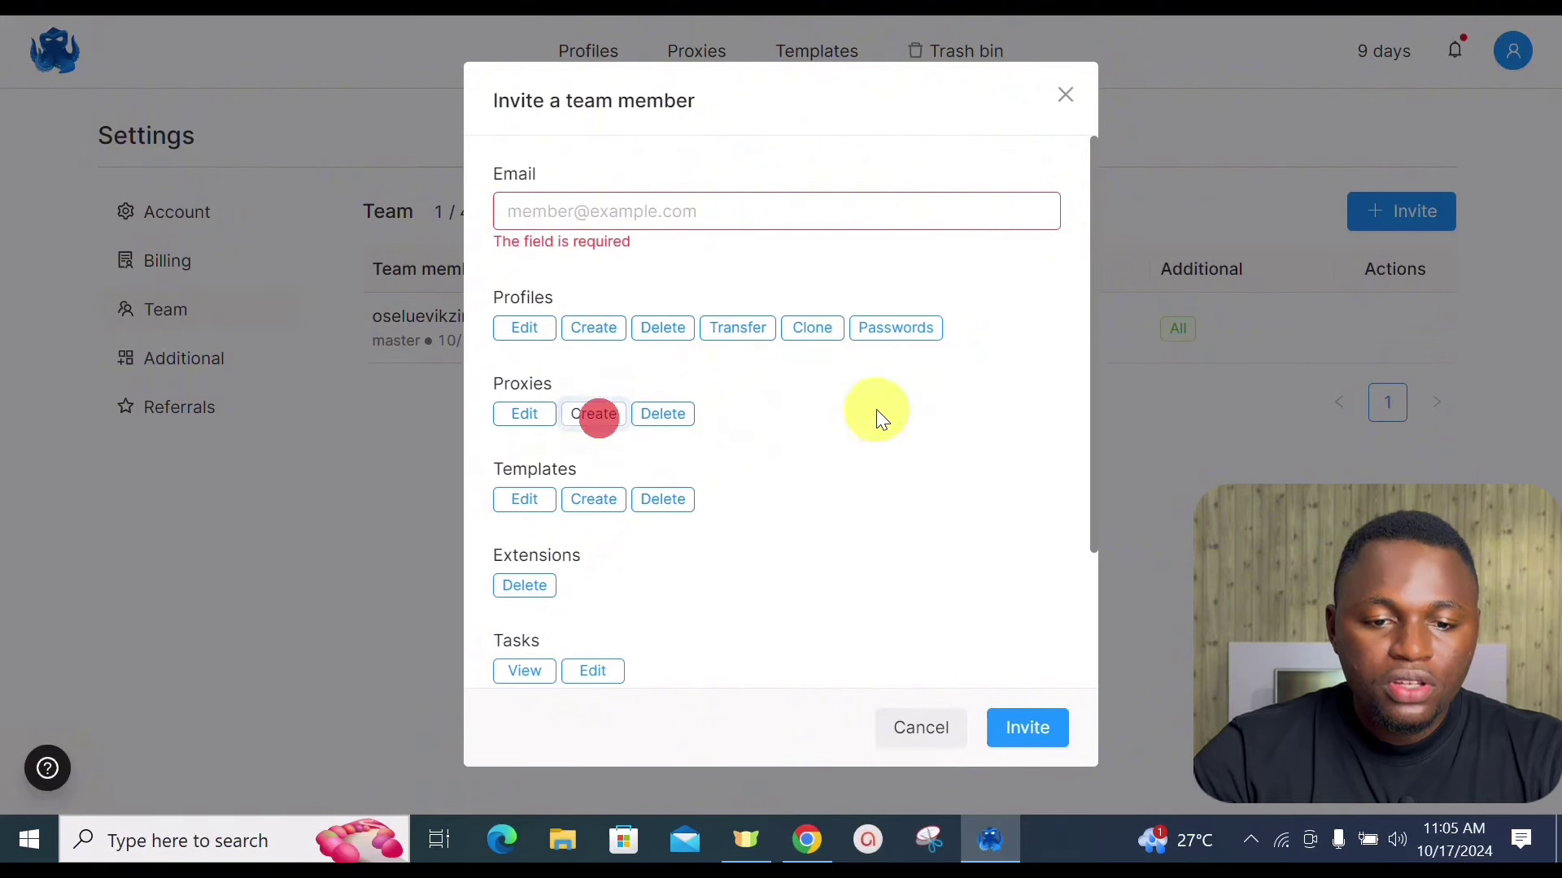
{"action": "left_click", "coordinate": [598, 419]}
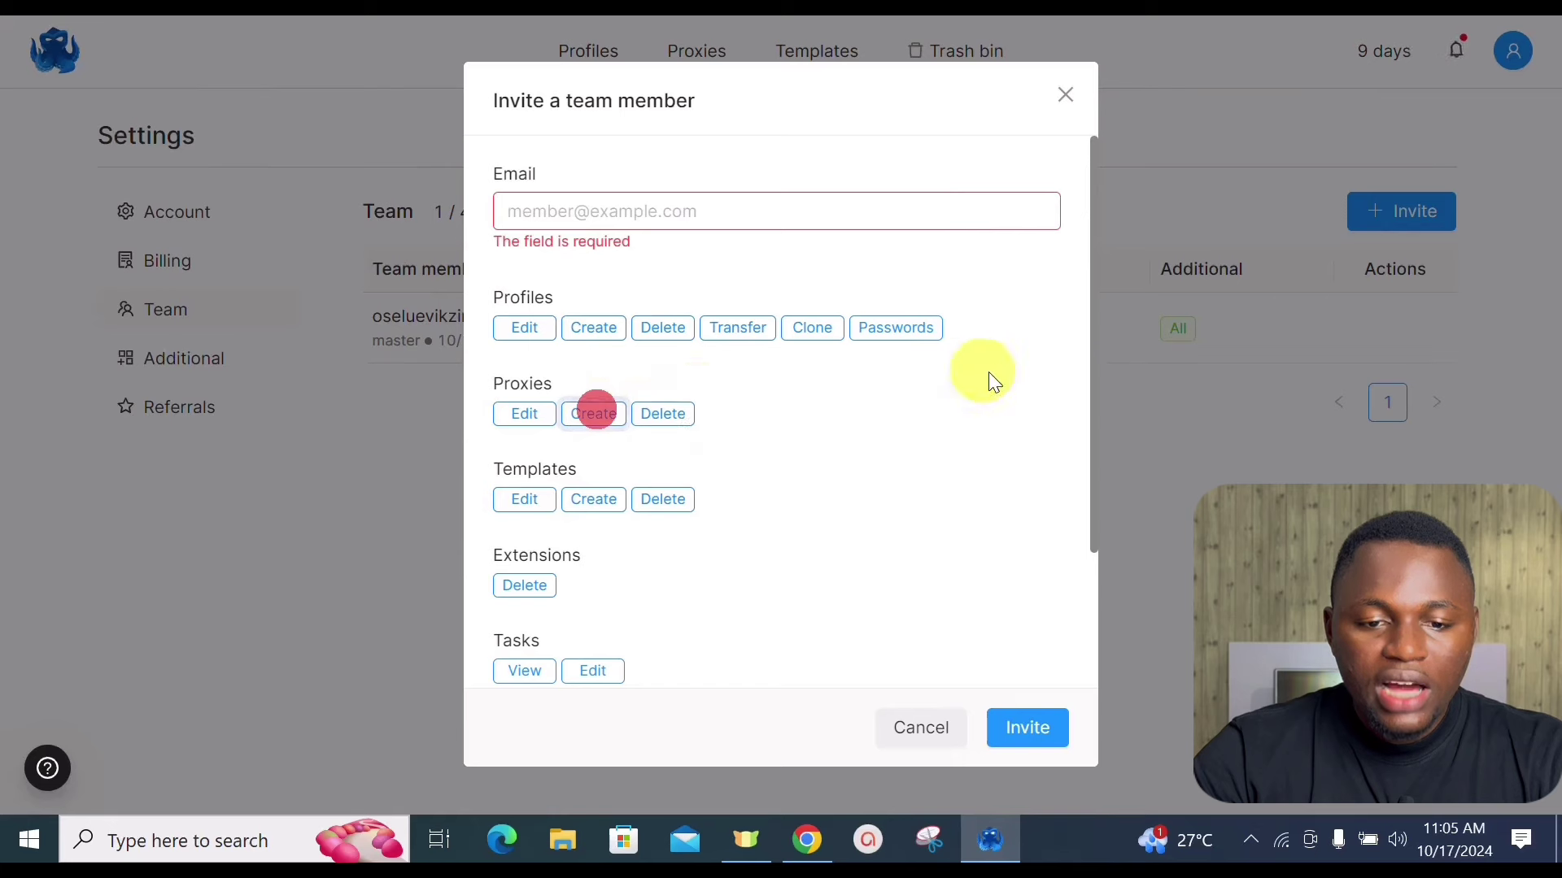
Try toggling the invitee's Manage team and Manage tags options, restoring both and closing the invitation without sending it
{"action": "left_click_drag", "start_coordinate": [1092, 392], "coordinate": [683, 530]}
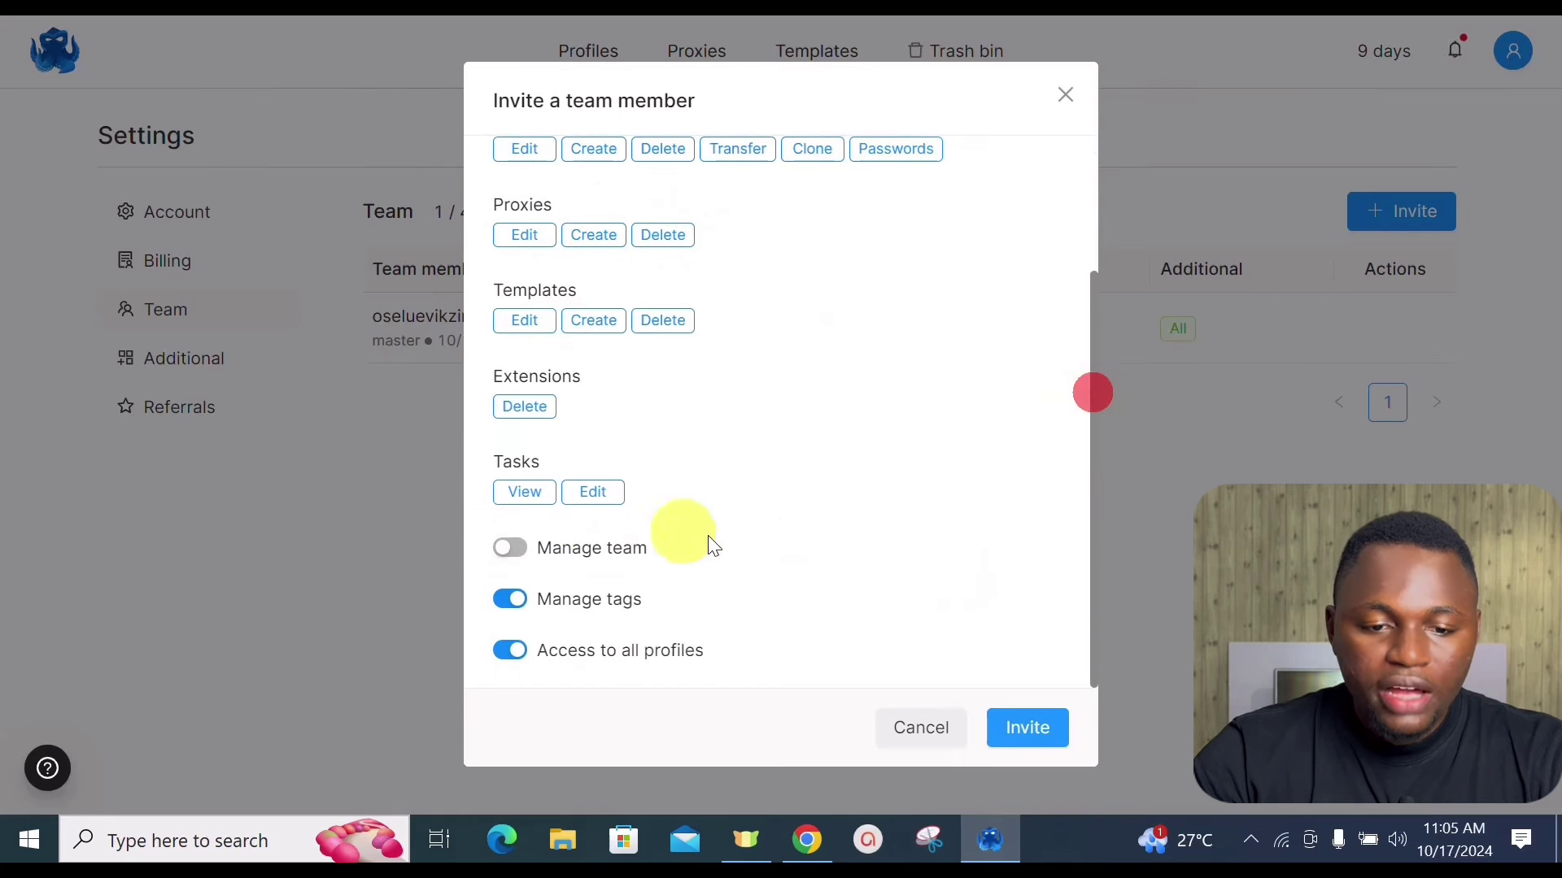
{"action": "left_click", "coordinate": [518, 548]}
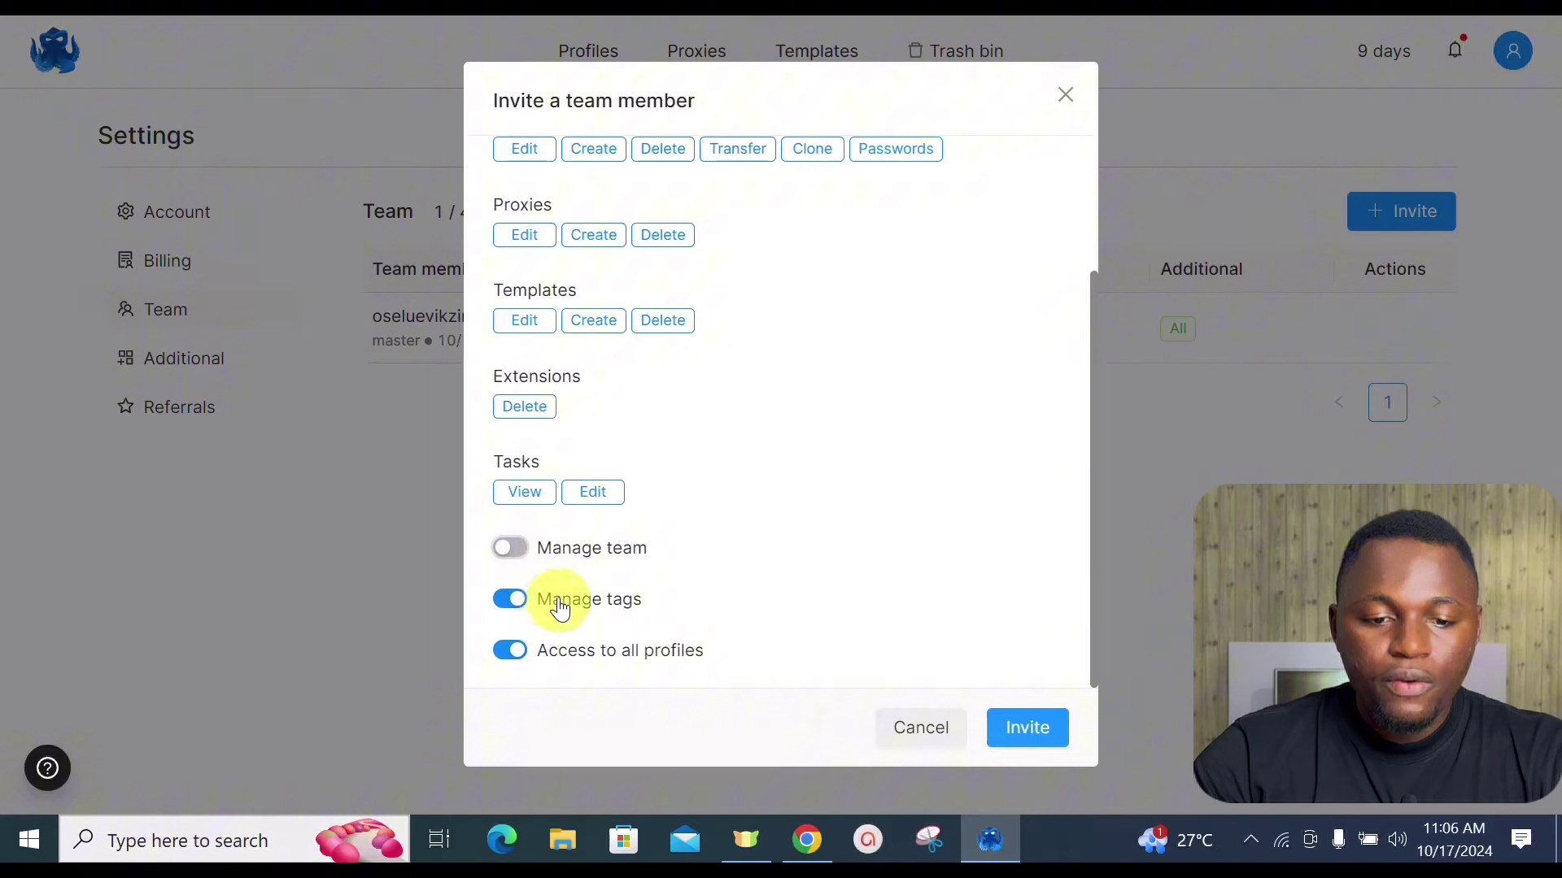
{"action": "left_click", "coordinate": [523, 602]}
{"action": "left_click", "coordinate": [512, 606]}
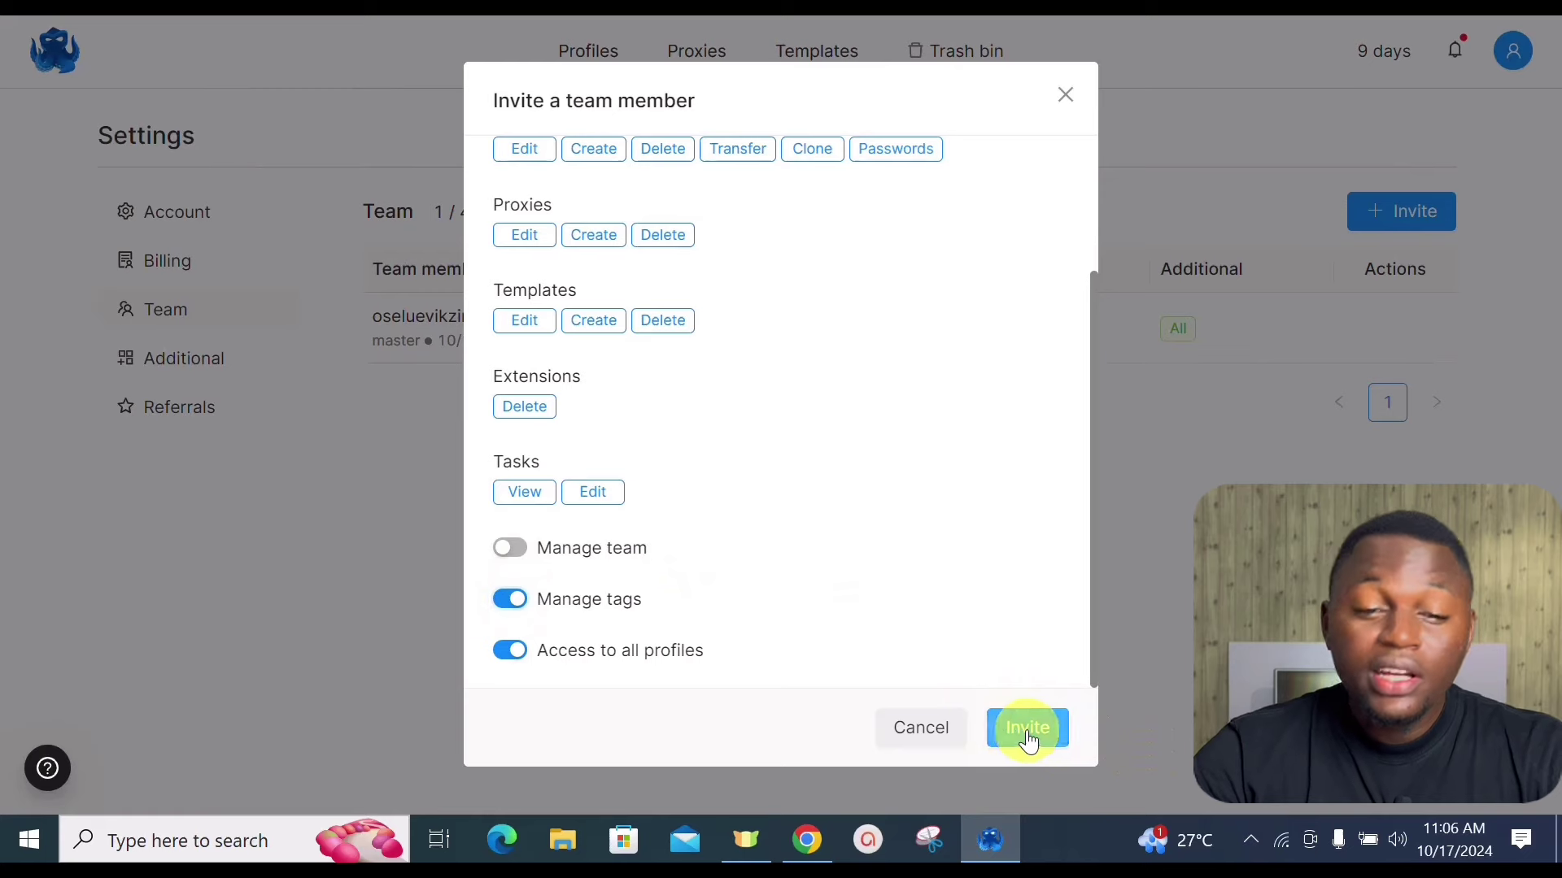
{"action": "left_click", "coordinate": [1065, 95]}
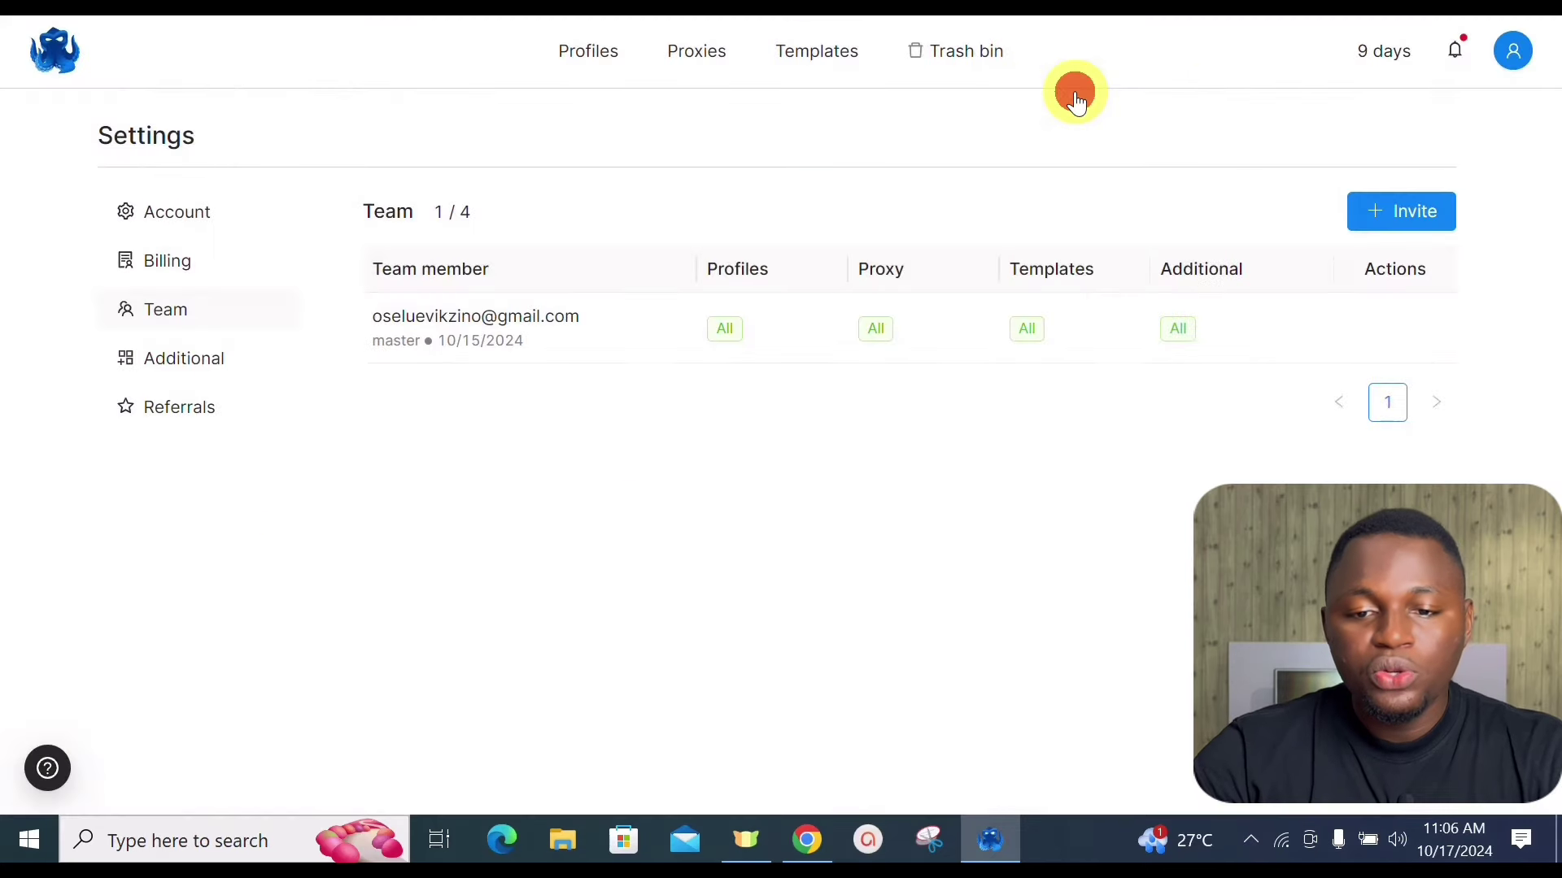
Open the additional settings and examine the local storage, components, API token, local HTTP server and theme options
{"action": "left_click", "coordinate": [192, 371]}
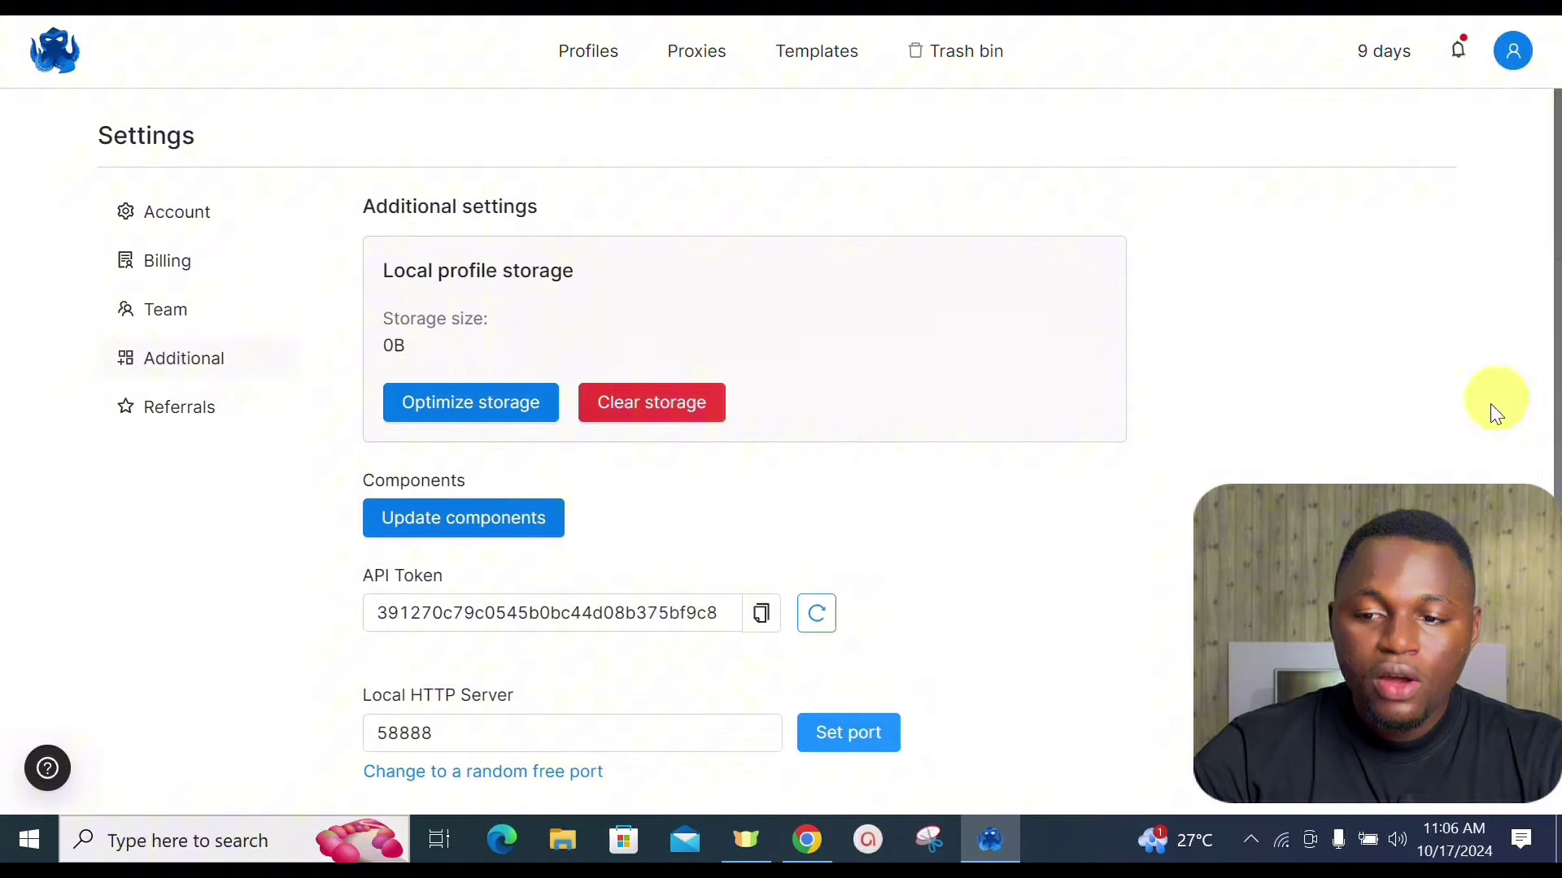
{"action": "scroll", "coordinate": [1550, 279], "scroll_direction": "down", "scroll_amount": 3}
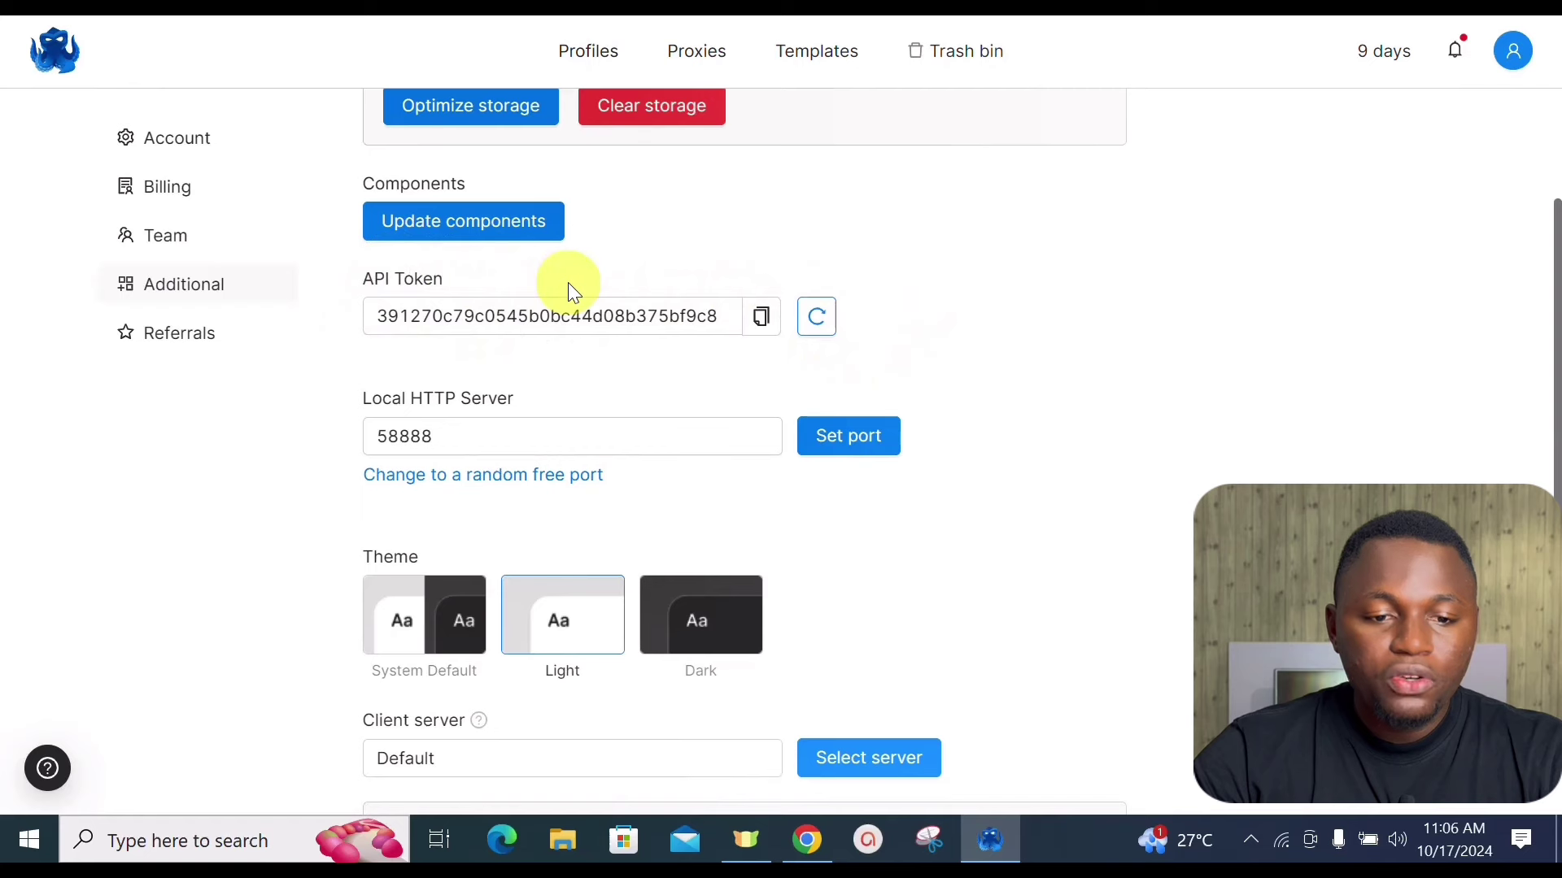
{"action": "scroll", "coordinate": [1549, 390], "scroll_direction": "down", "scroll_amount": 1}
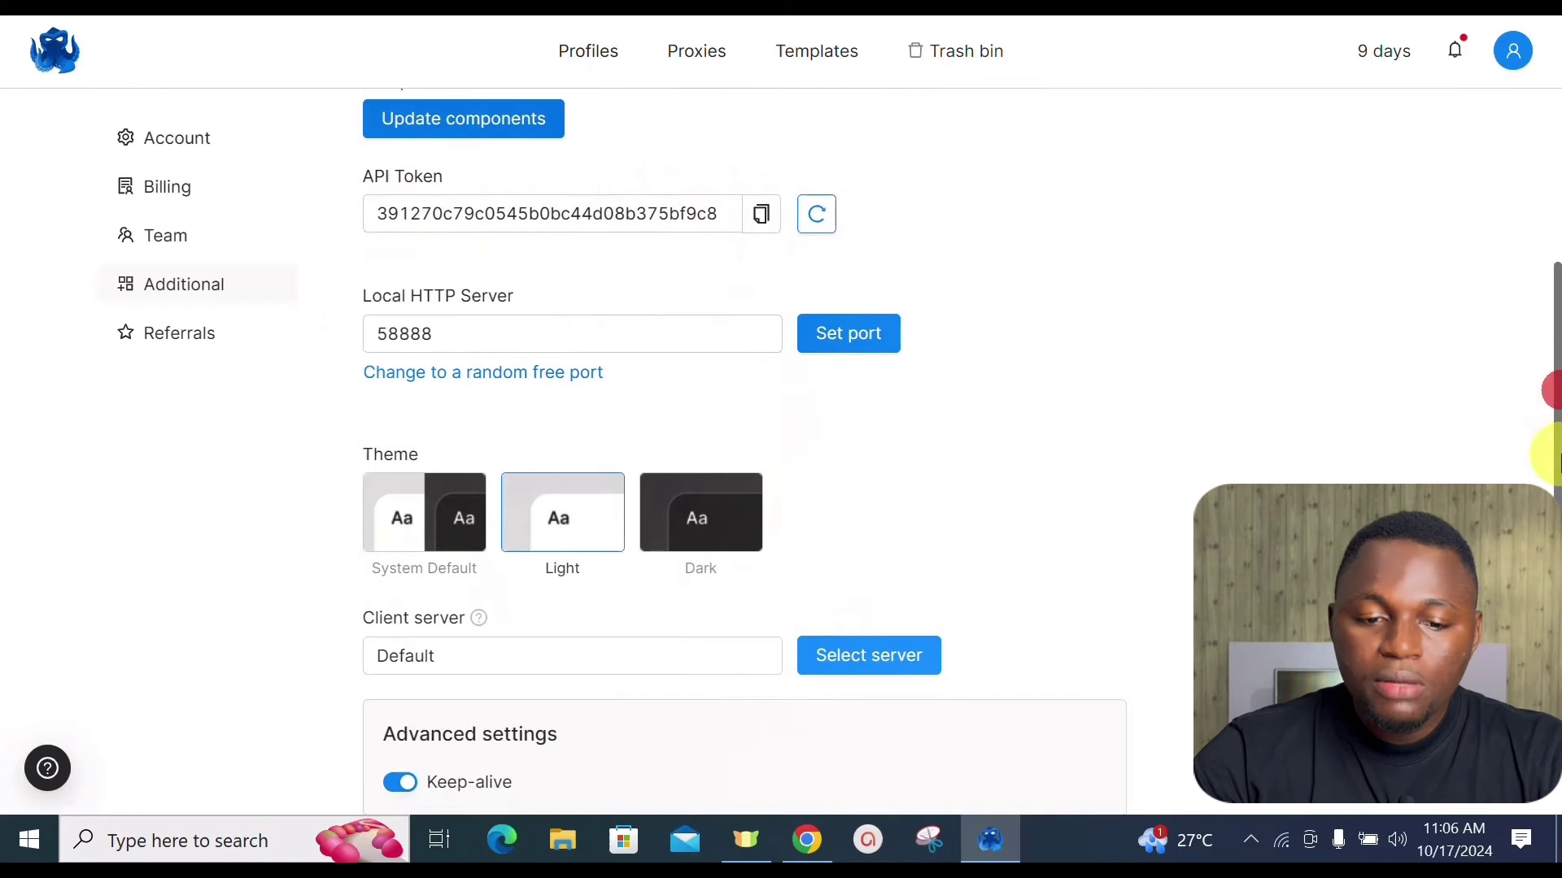
Preview the Dark theme and set the interface theme to System Default
{"action": "left_click", "coordinate": [411, 513]}
{"action": "left_click", "coordinate": [713, 511]}
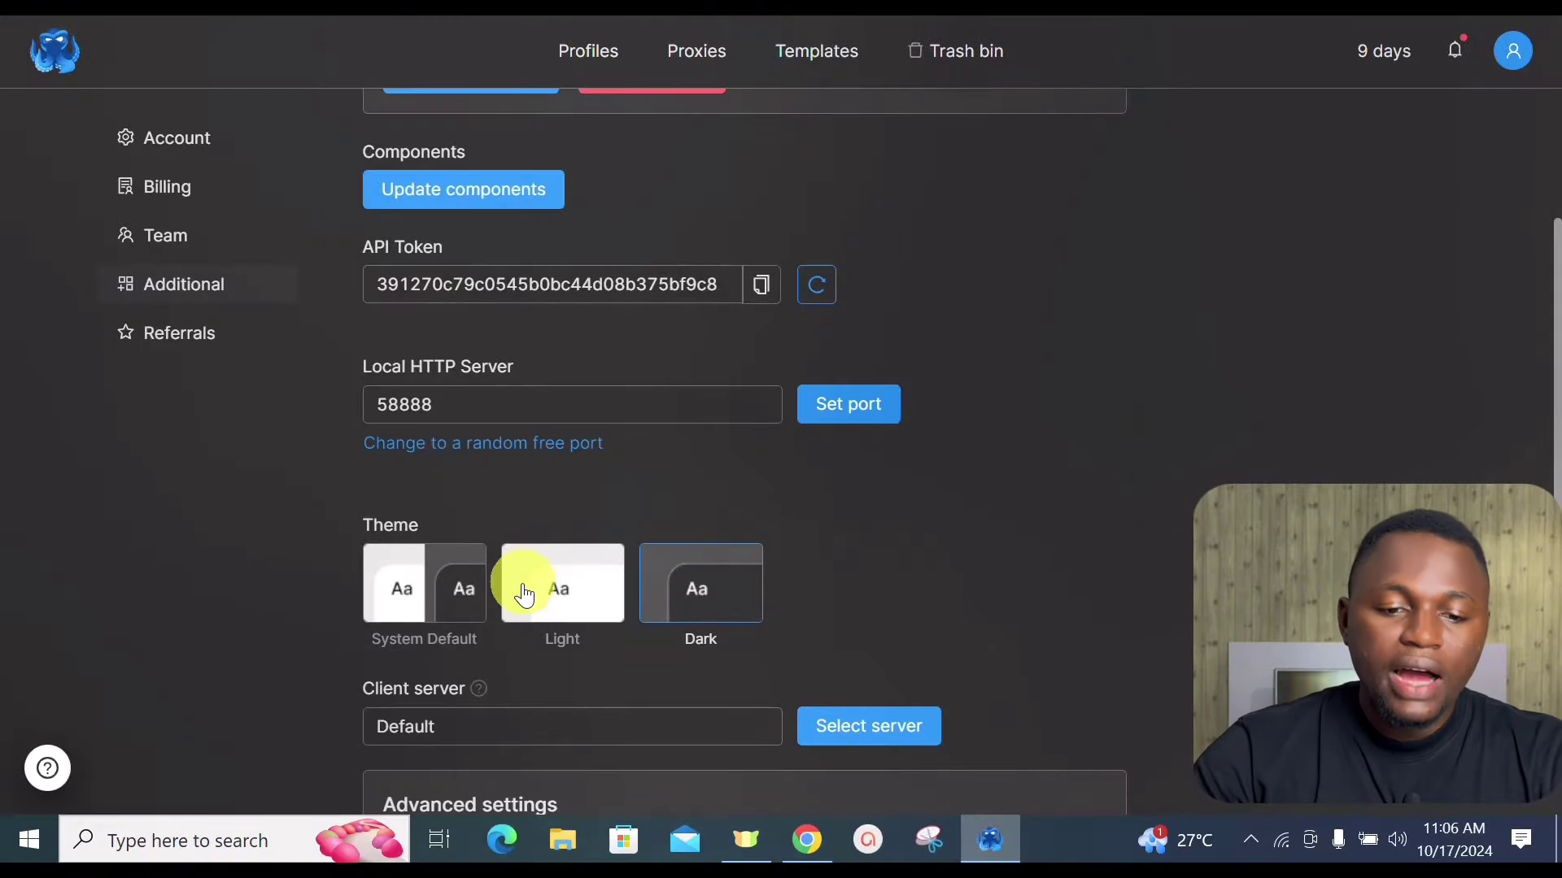
{"action": "left_click", "coordinate": [407, 590]}
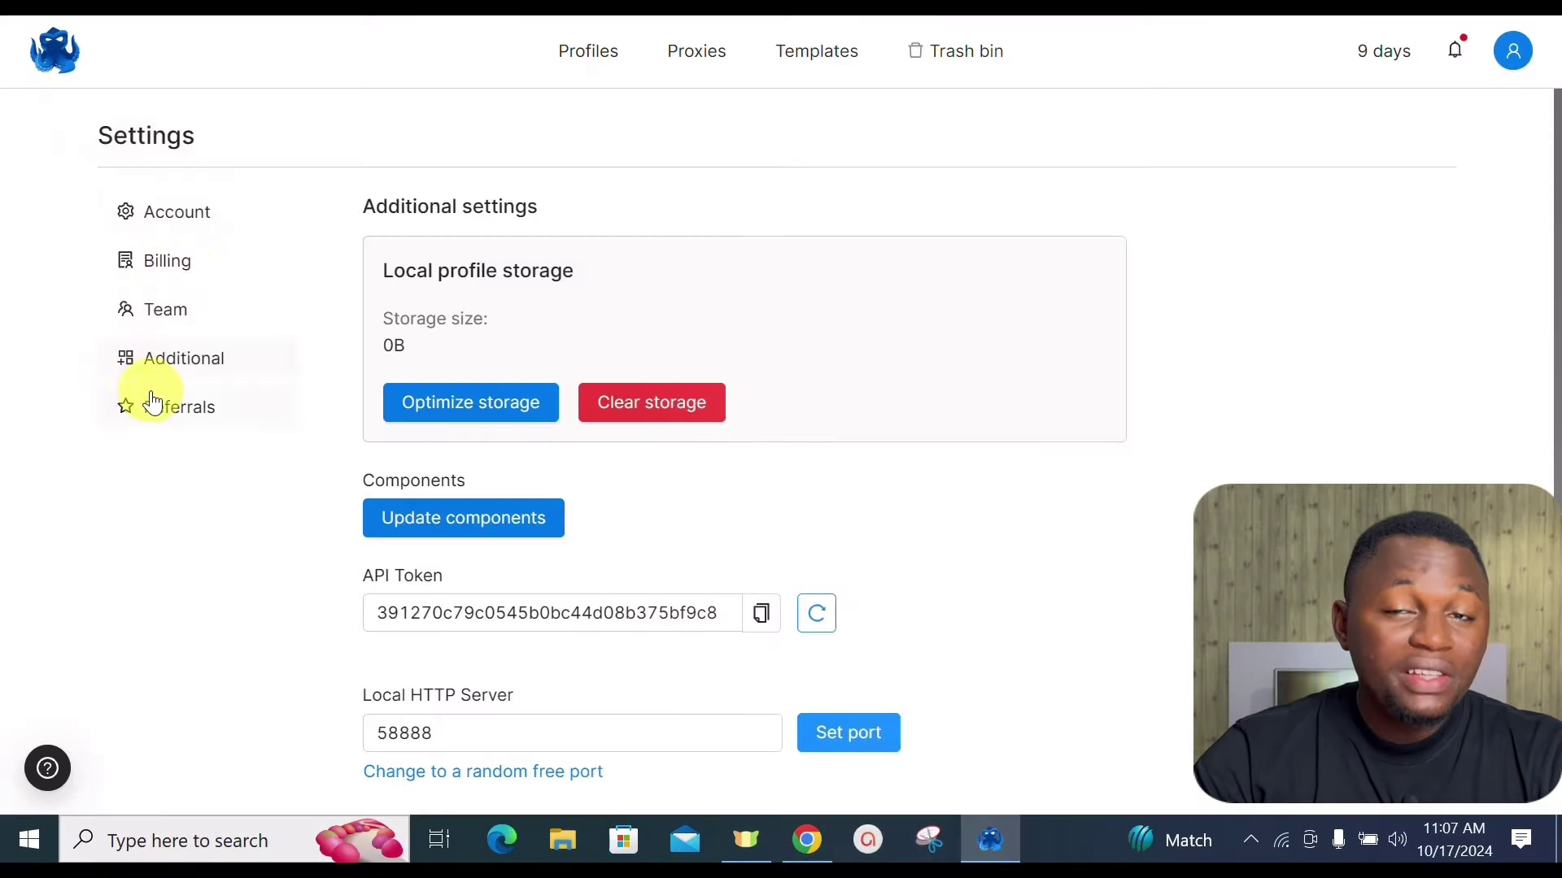
Open the referral program settings and copy the referral link
{"action": "left_click", "coordinate": [159, 407]}
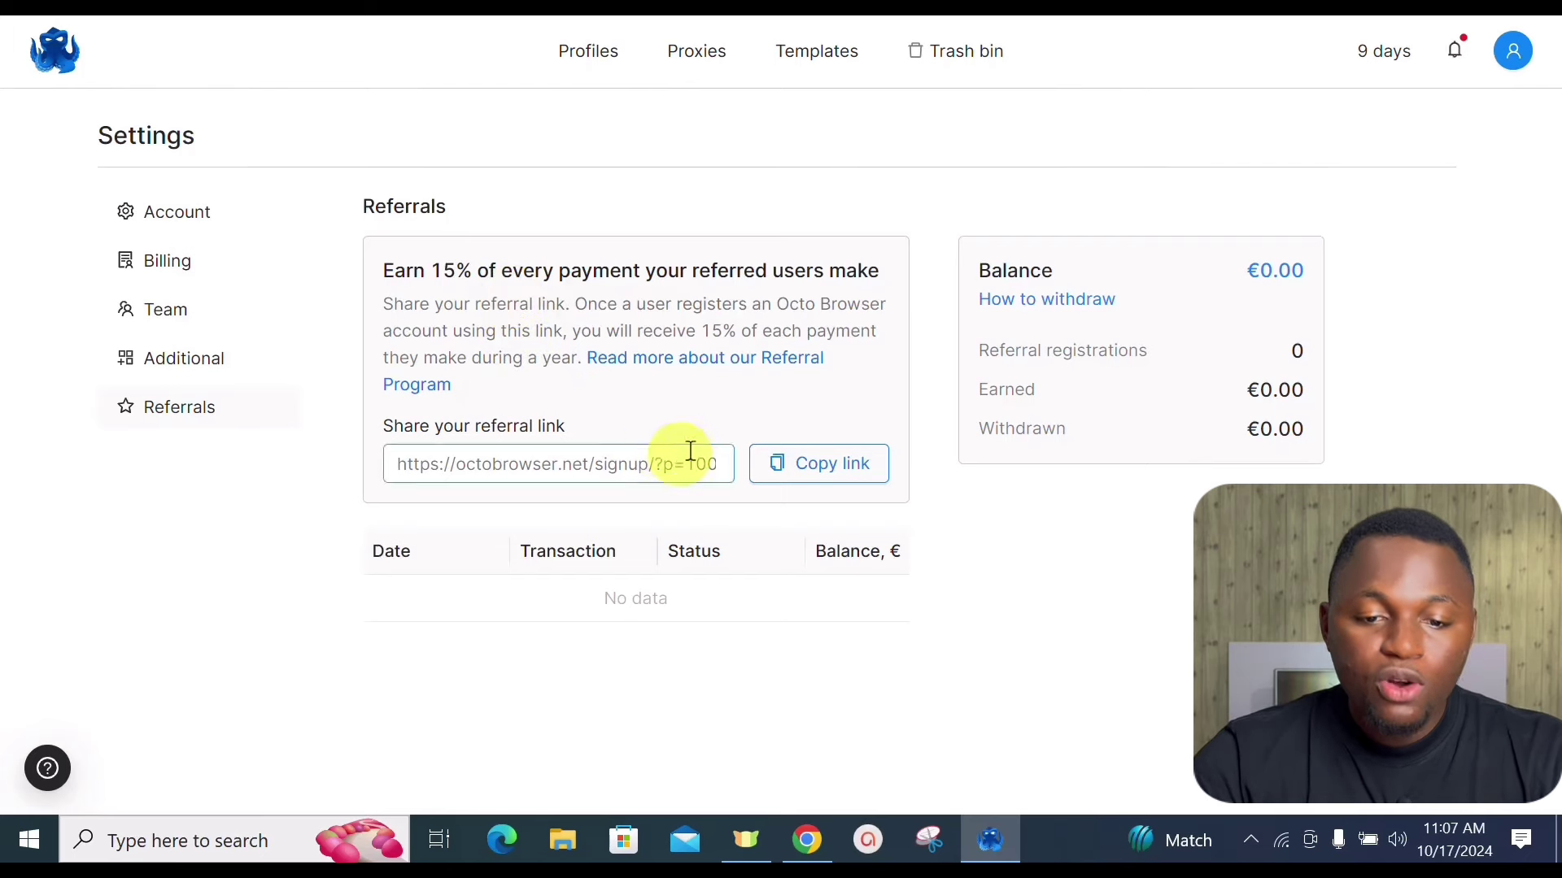
{"action": "left_click", "coordinate": [811, 476]}
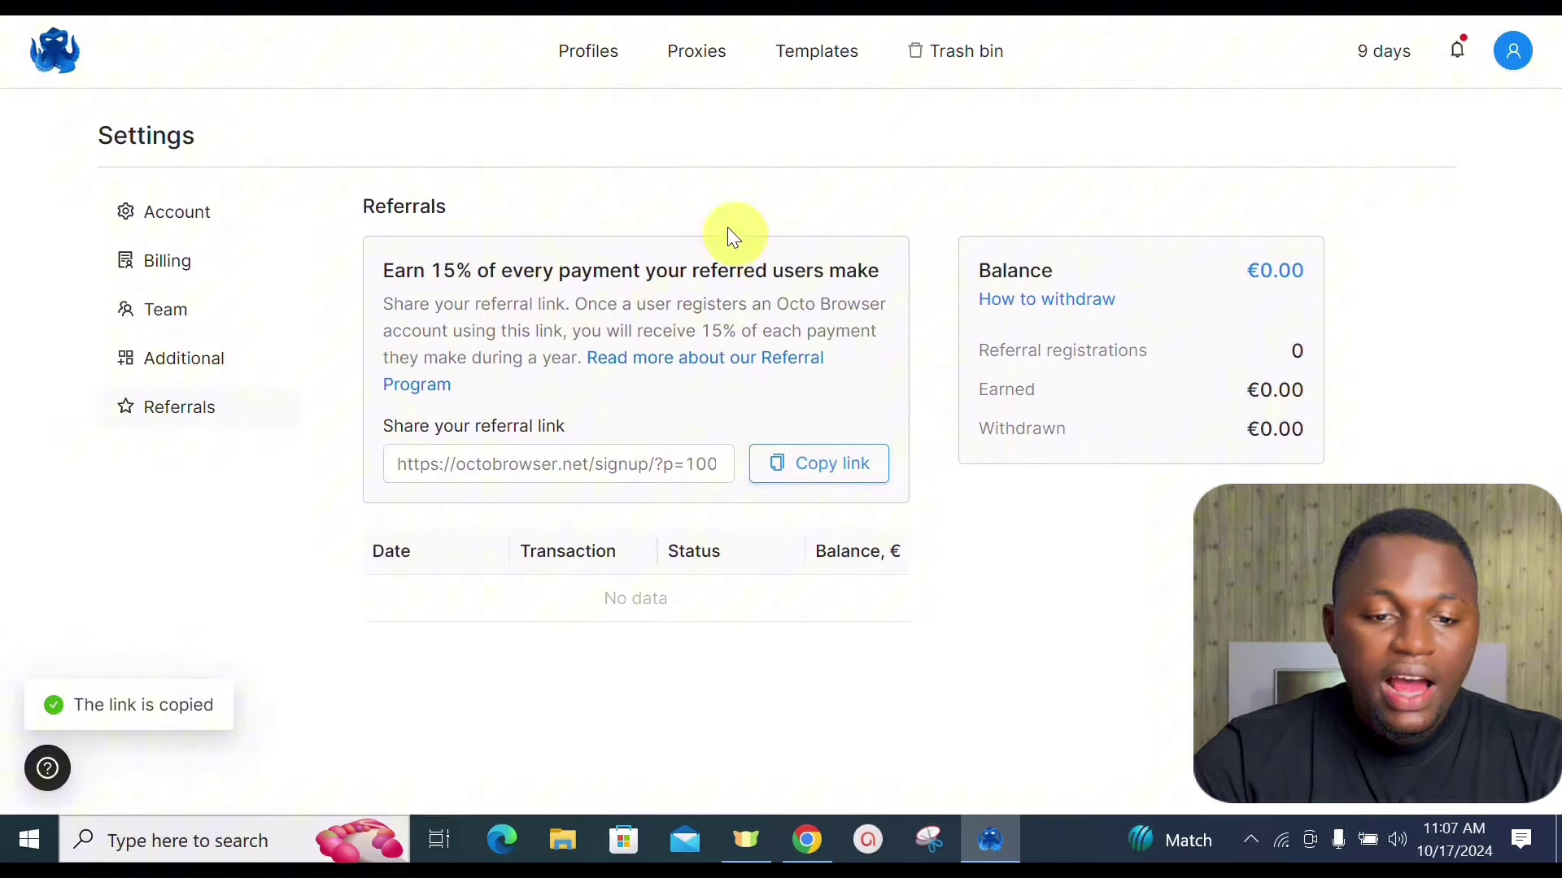